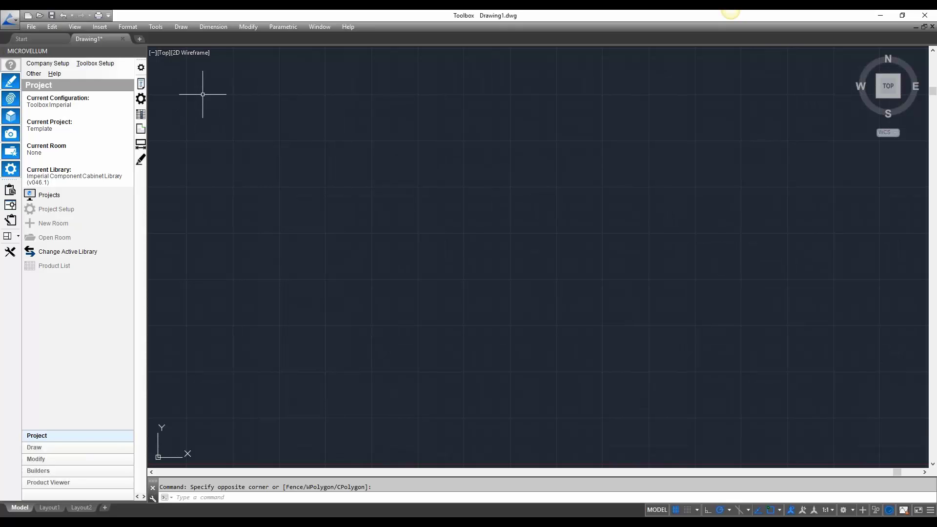
# Open the report designer for product label reports
pyautogui.click(99, 65)
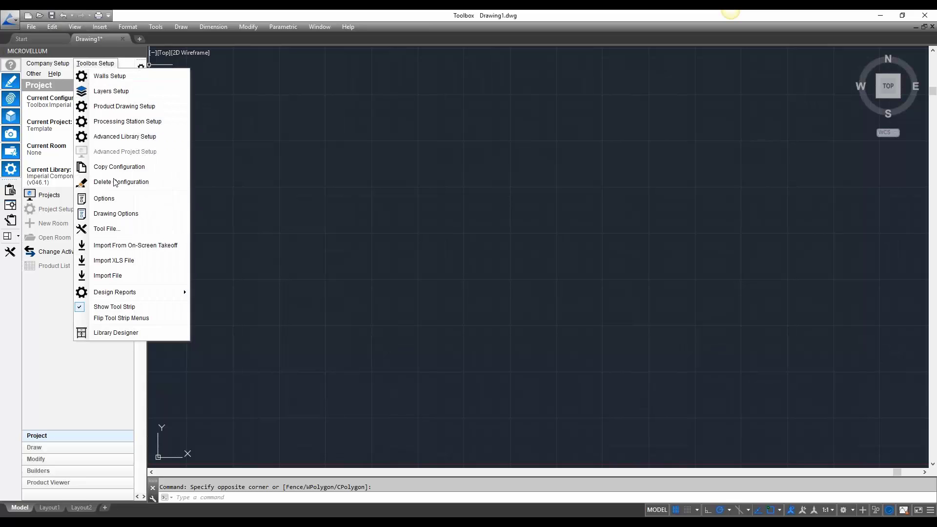
pyautogui.moveTo(158, 291)
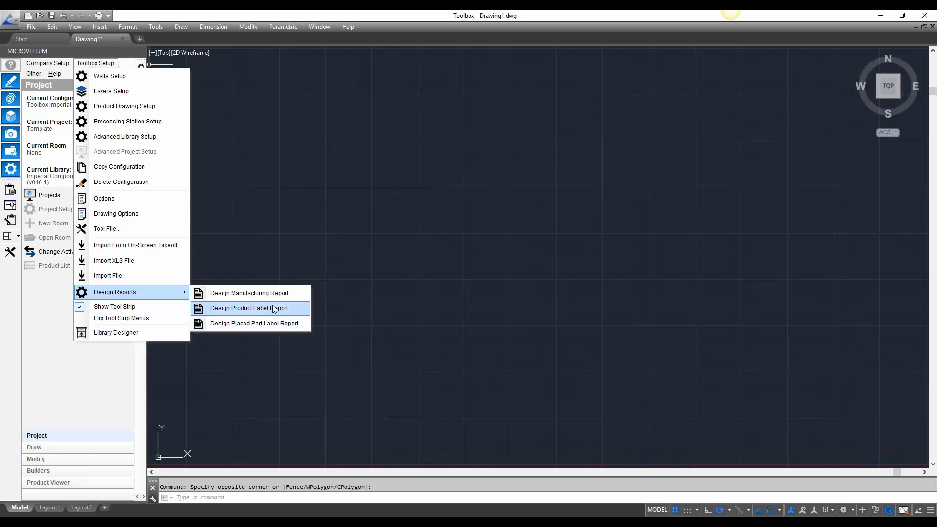
pyautogui.click(274, 309)
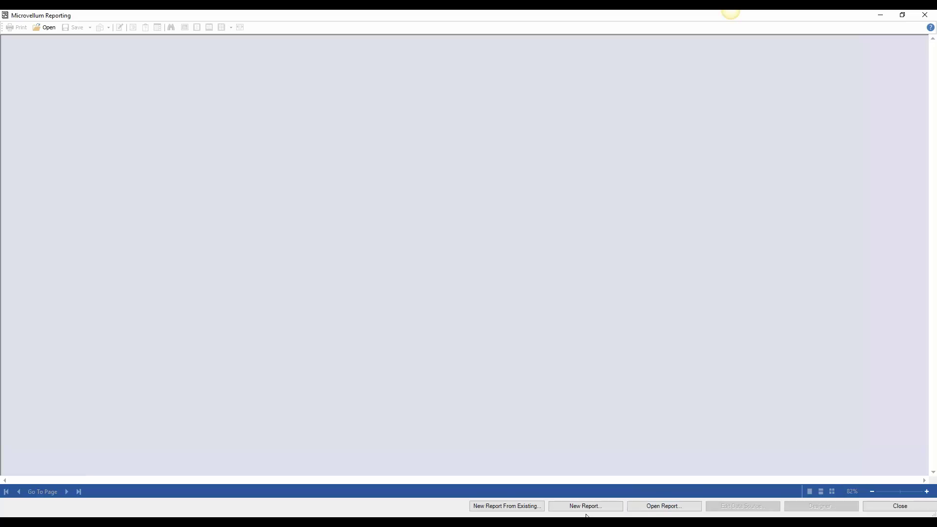
pyautogui.click(508, 508)
pyautogui.click(429, 137)
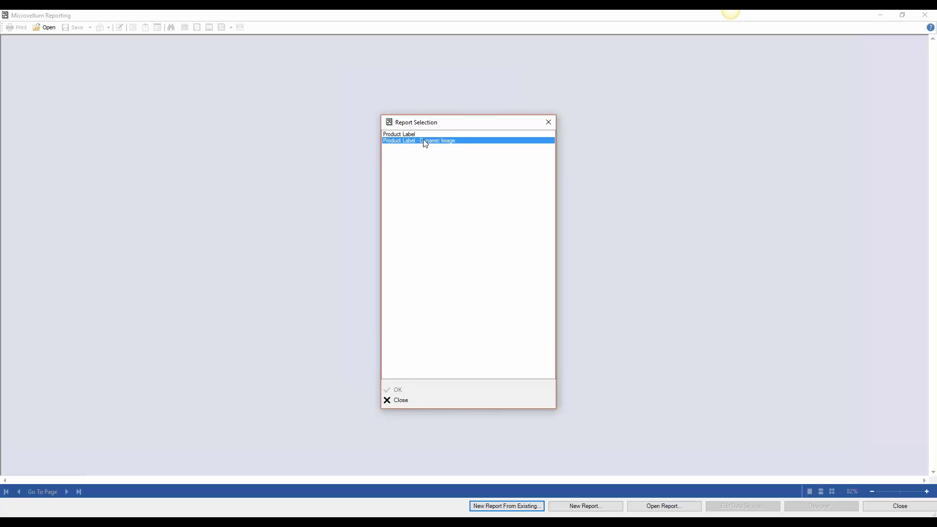
pyautogui.click(431, 141)
pyautogui.click(415, 137)
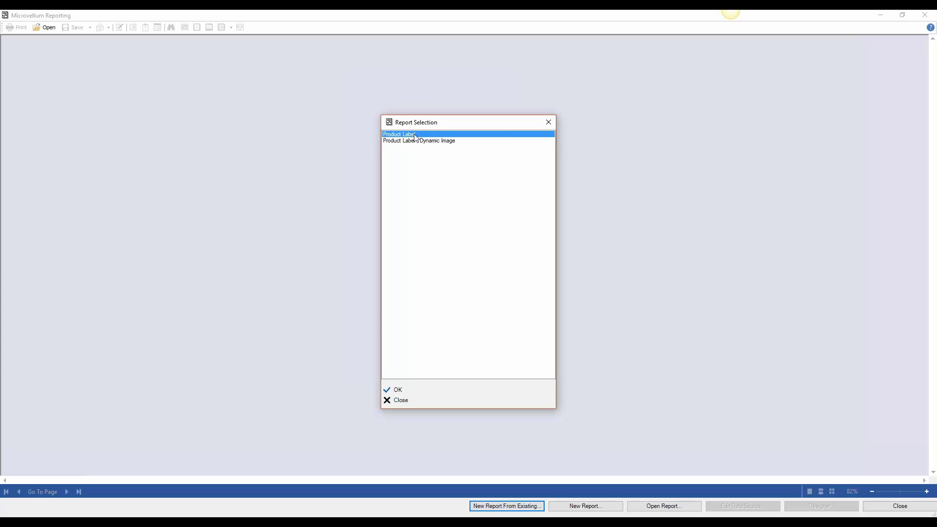
pyautogui.click(423, 141)
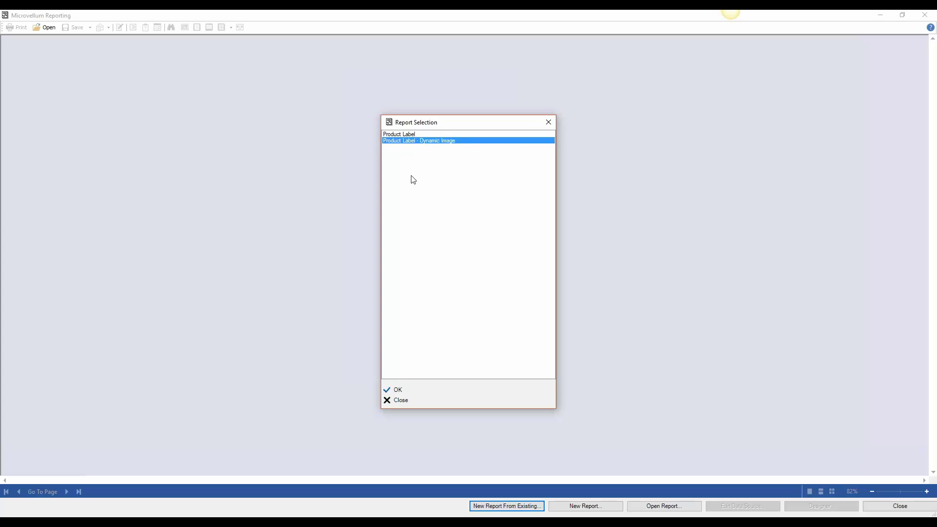
pyautogui.doubleClick(422, 131)
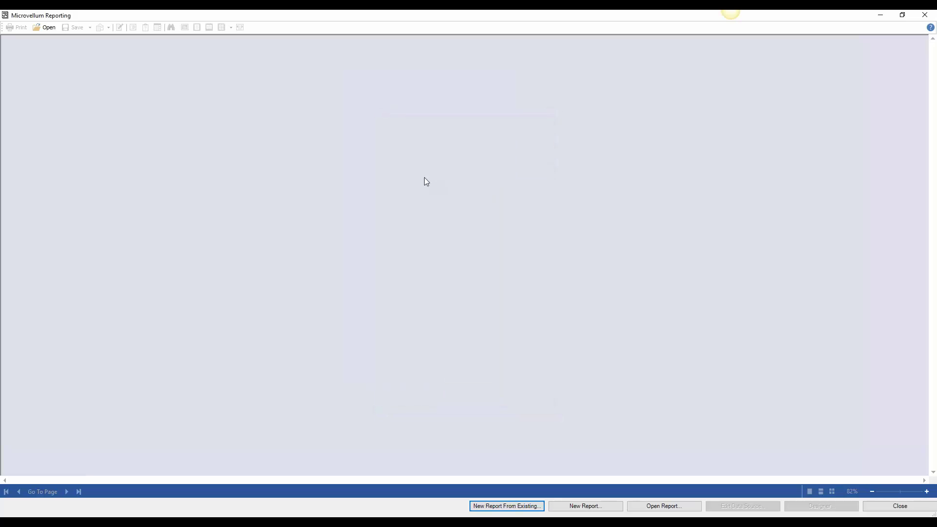
pyautogui.moveTo(450, 133); pyautogui.dragTo(430, 118)
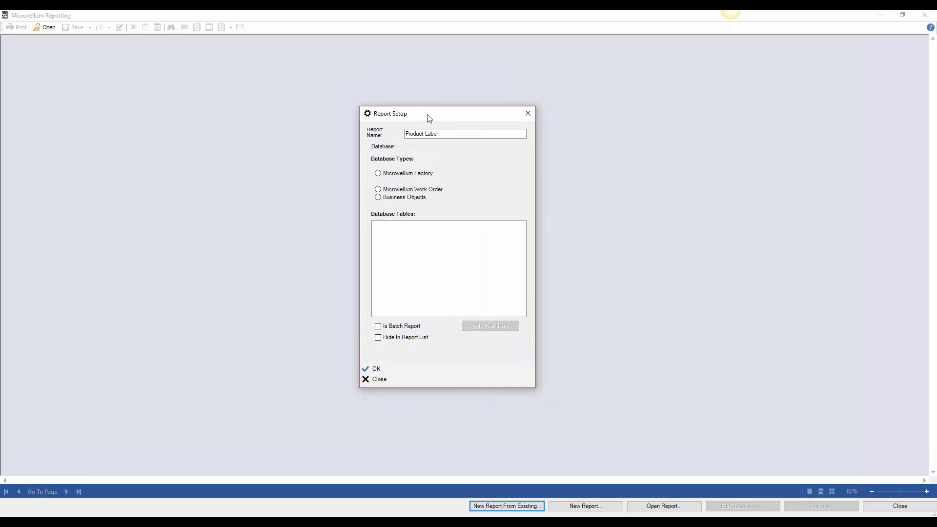
pyautogui.click(457, 134)
pyautogui.write('2')
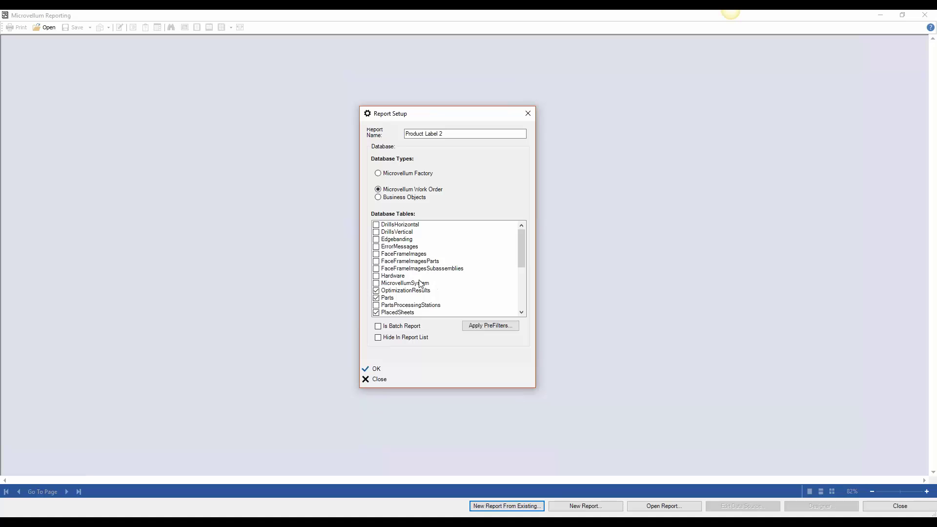
pyautogui.moveTo(522, 243); pyautogui.dragTo(522, 269)
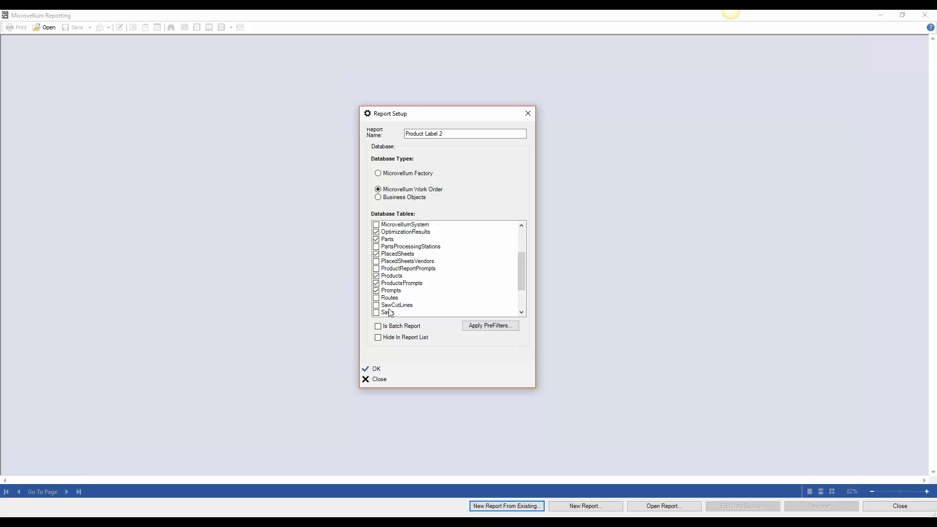
pyautogui.click(376, 380)
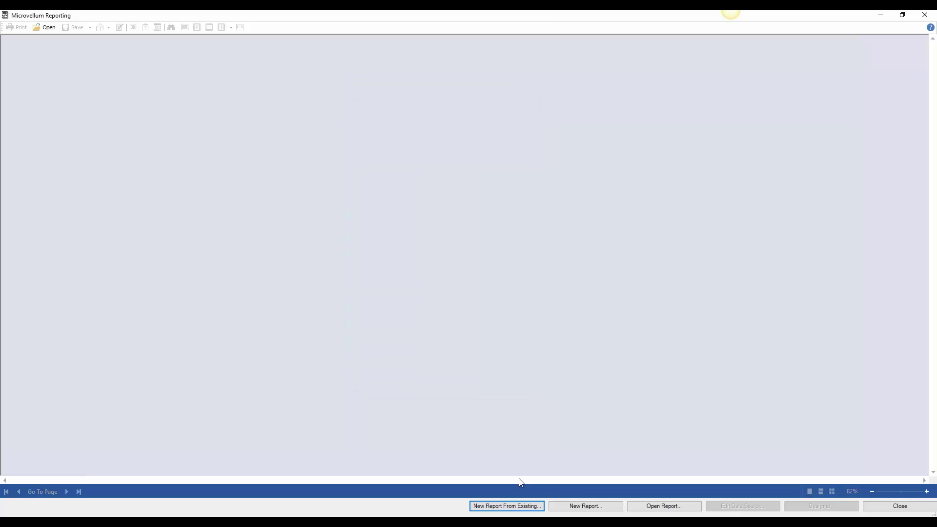
# Start a new blank report and name it "Product Label Live Event"
pyautogui.click(603, 507)
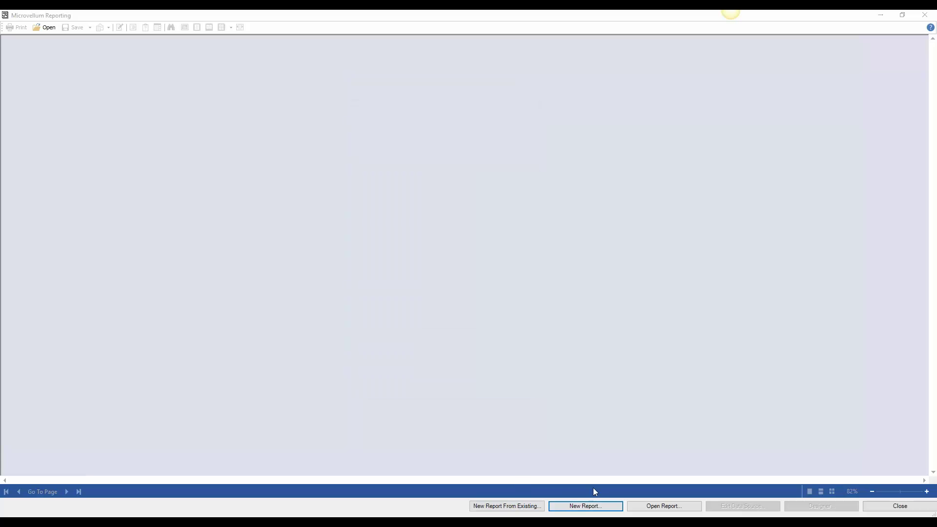
pyautogui.moveTo(445, 132); pyautogui.dragTo(424, 116)
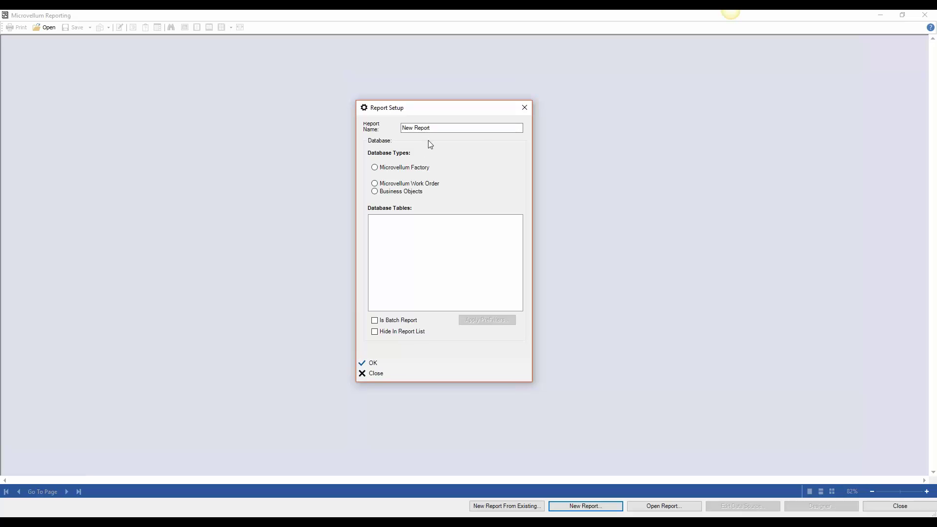
pyautogui.moveTo(443, 128); pyautogui.dragTo(308, 110)
pyautogui.write('Product Label Live Event')
# Look through the Microvellum Factory tables, then choose the Microvellum Work Order database and include its Products table in the report
pyautogui.click(411, 169)
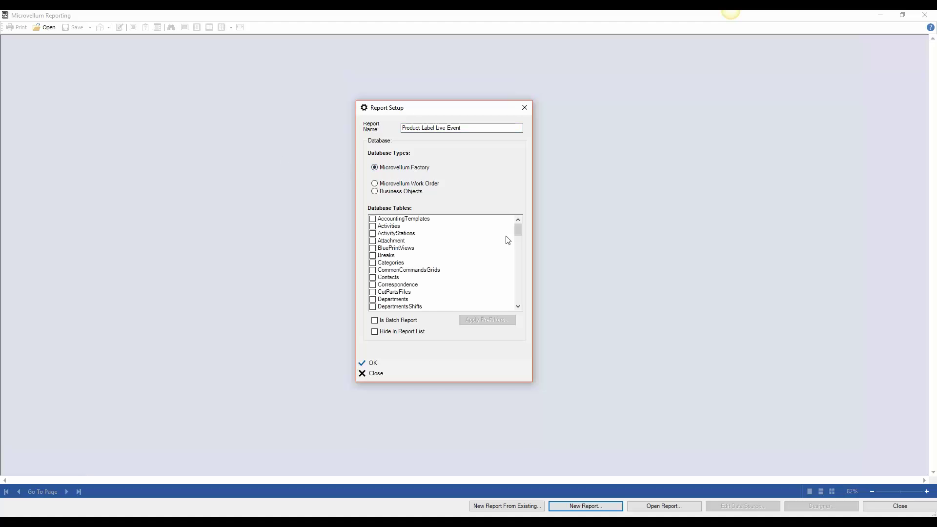
pyautogui.moveTo(518, 230); pyautogui.dragTo(519, 295)
pyautogui.moveTo(518, 306); pyautogui.dragTo(518, 226)
pyautogui.click(409, 184)
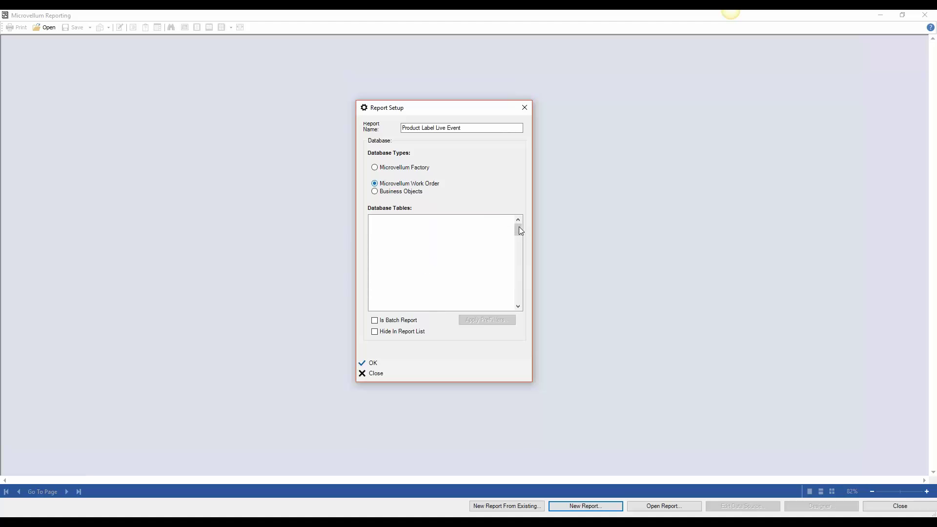
pyautogui.moveTo(517, 230); pyautogui.dragTo(521, 208)
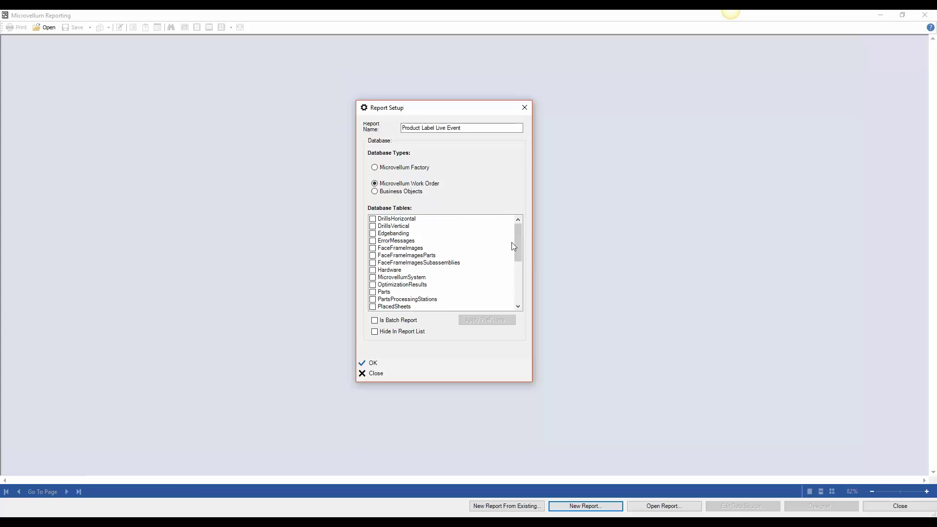
pyautogui.moveTo(520, 232); pyautogui.dragTo(513, 265)
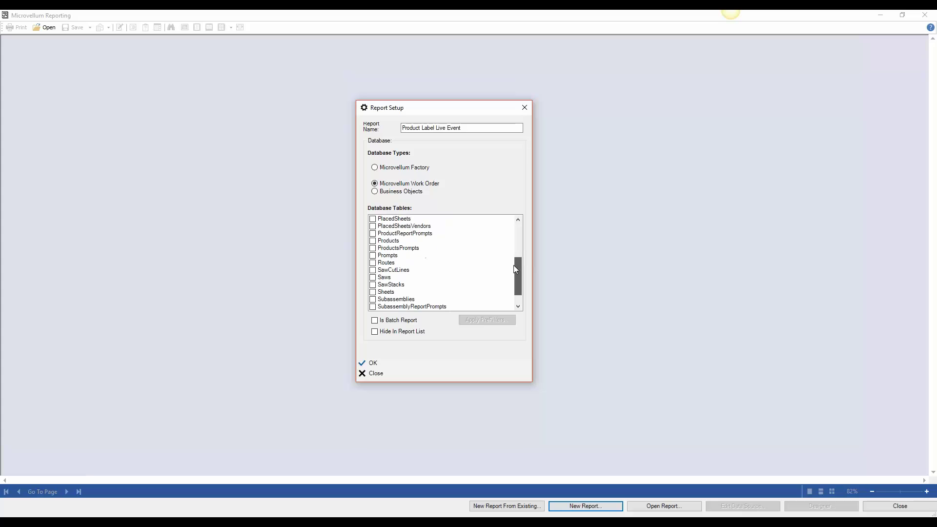
pyautogui.click(373, 241)
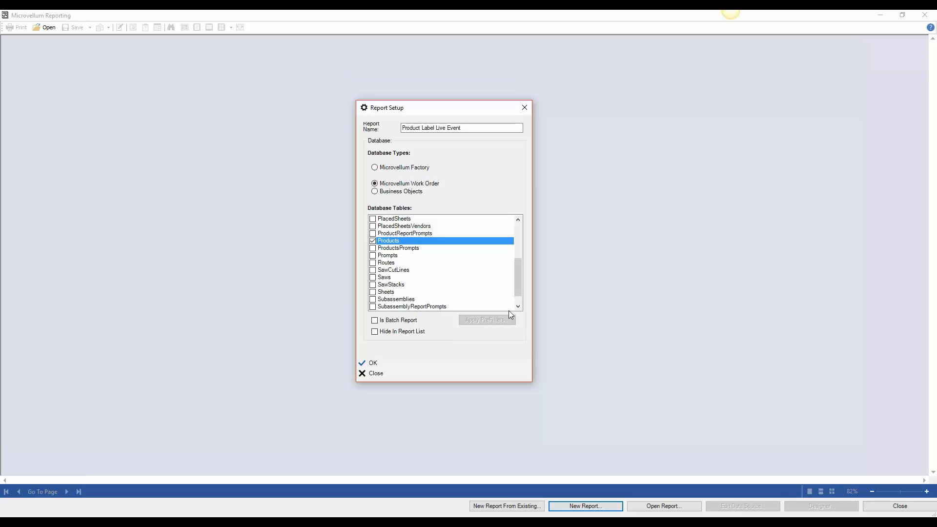
pyautogui.click(393, 242)
# Include the Products table of the Microvellum Factory database and return to the Microvellum Work Order database type
pyautogui.click(406, 168)
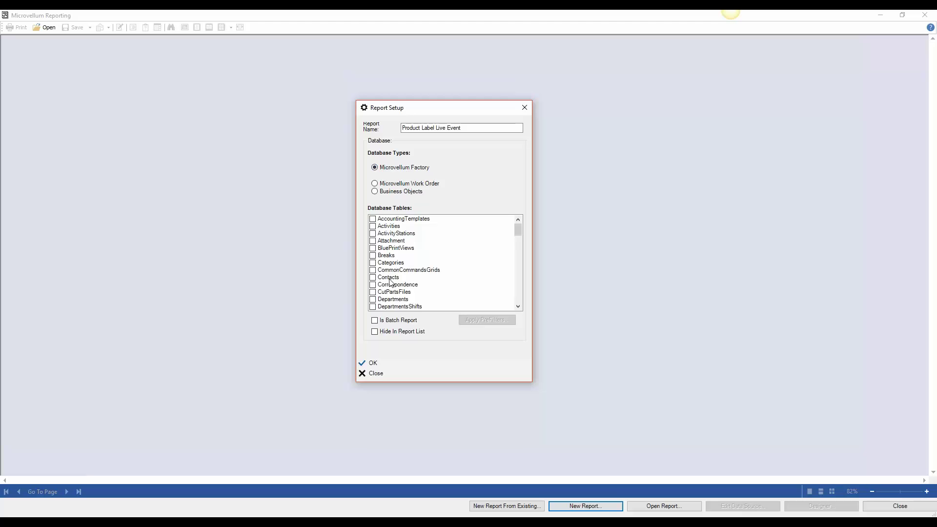
pyautogui.scroll(-3, 400, 287)
pyautogui.scroll(-10, 400, 287)
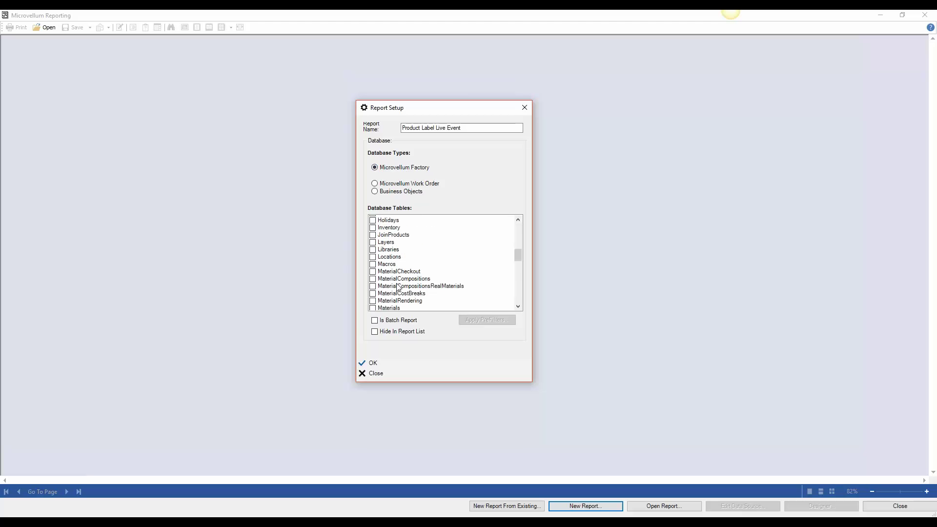
pyautogui.scroll(-4, 400, 287)
pyautogui.click(393, 285)
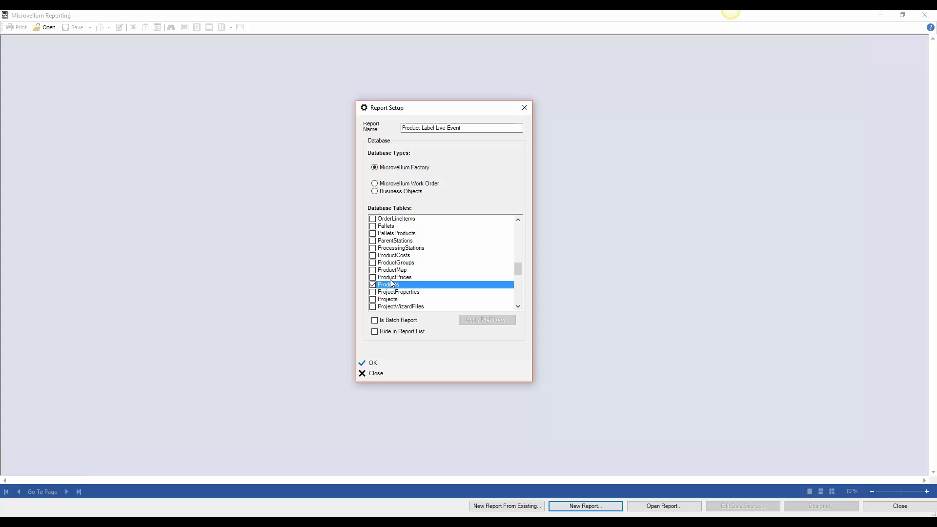
pyautogui.click(398, 185)
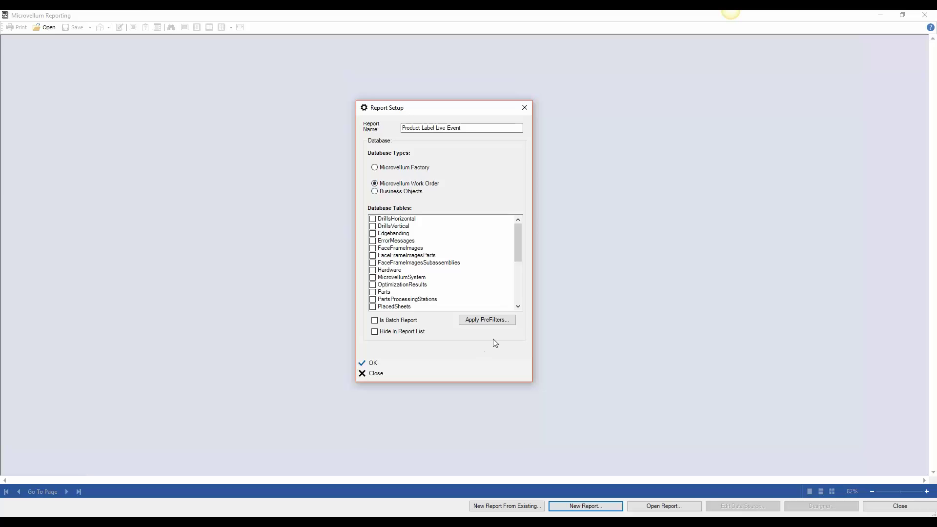
pyautogui.click(487, 320)
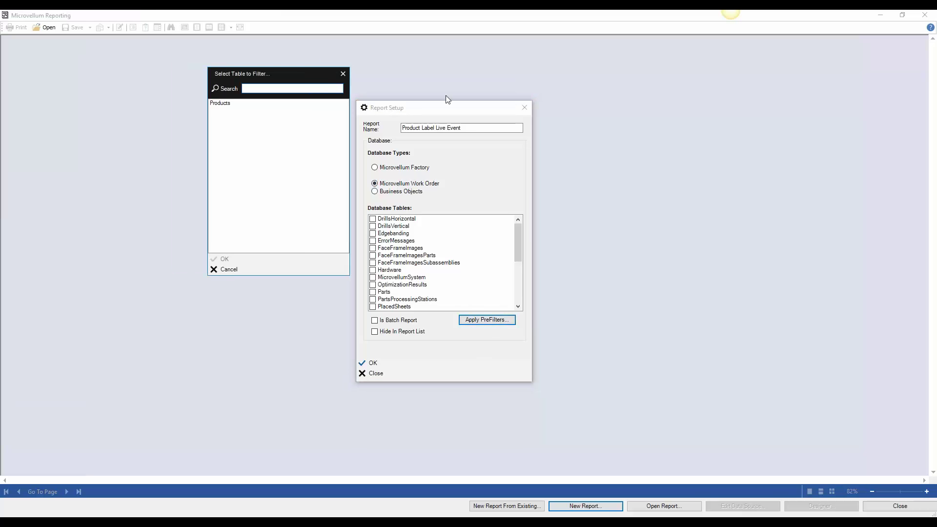
pyautogui.click(472, 145)
pyautogui.doubleClick(471, 144)
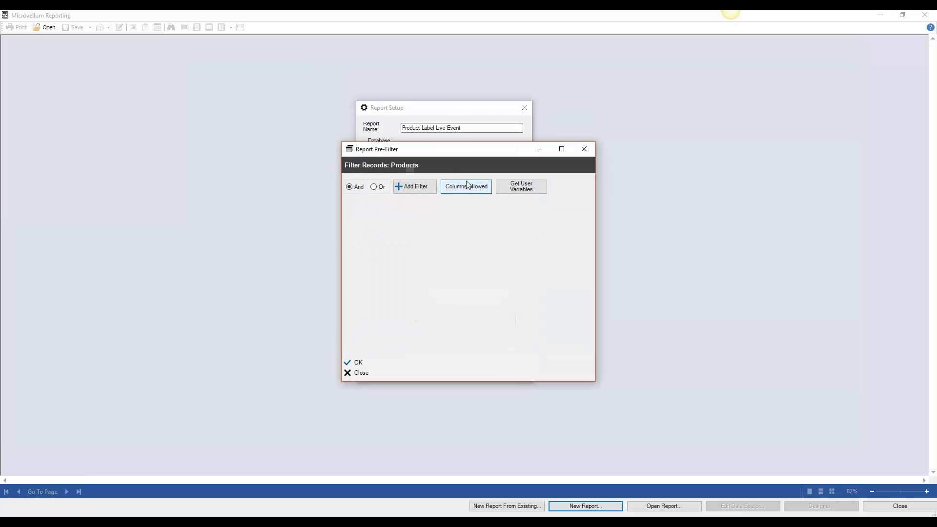
pyautogui.click(417, 176)
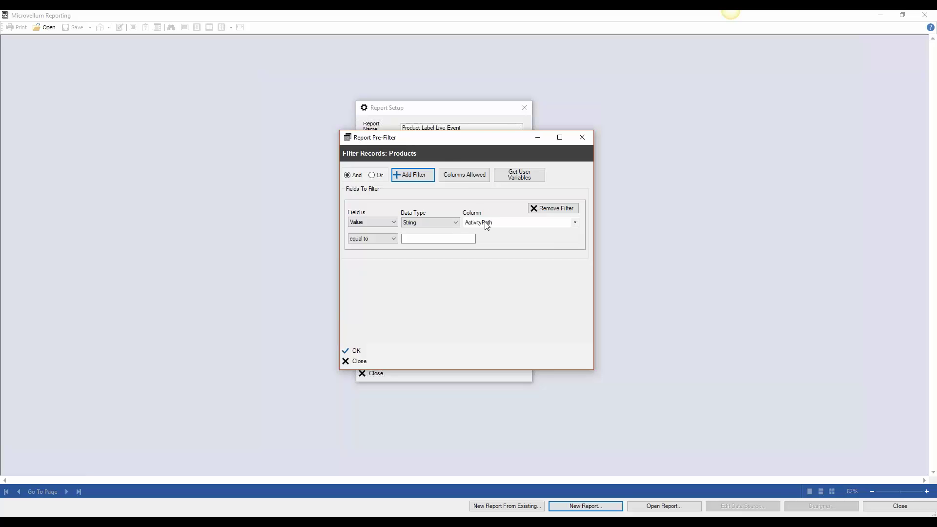
pyautogui.click(583, 139)
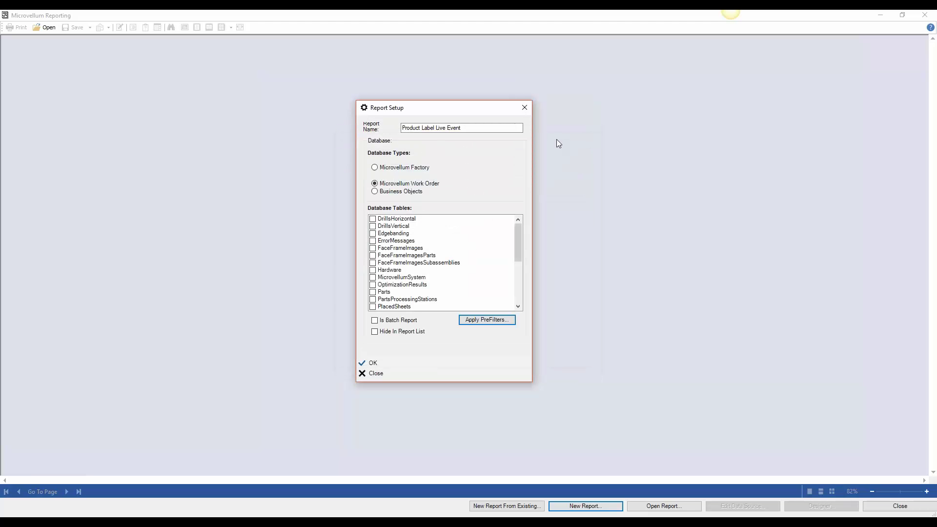
# Accept the report setup and open the Product Label Live Event report with the Report Project.Room 1 work order
pyautogui.moveTo(517, 238); pyautogui.dragTo(515, 273)
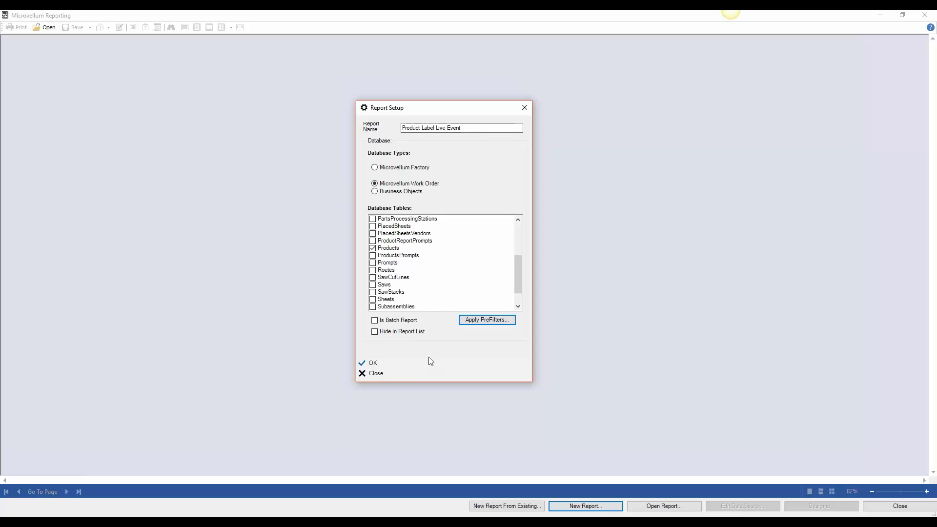
pyautogui.click(379, 365)
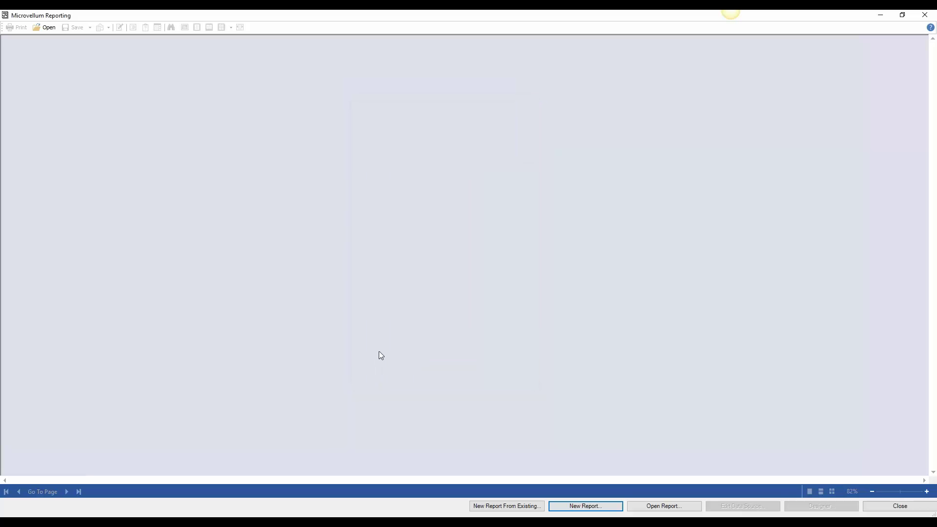
pyautogui.click(649, 507)
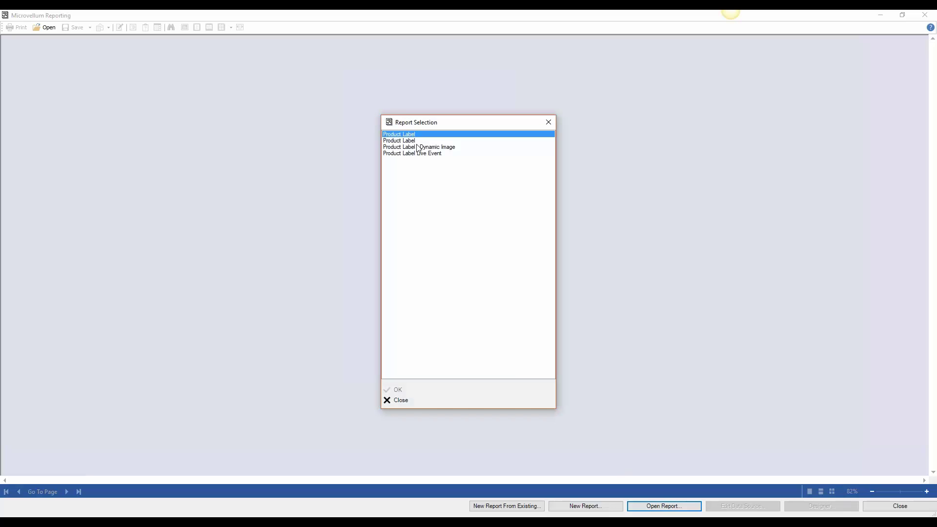
pyautogui.click(418, 154)
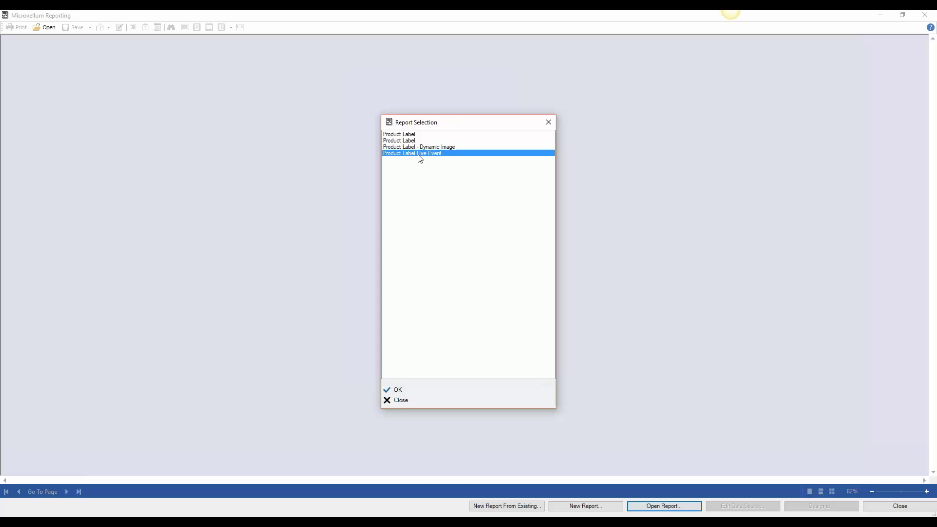
pyautogui.click(411, 391)
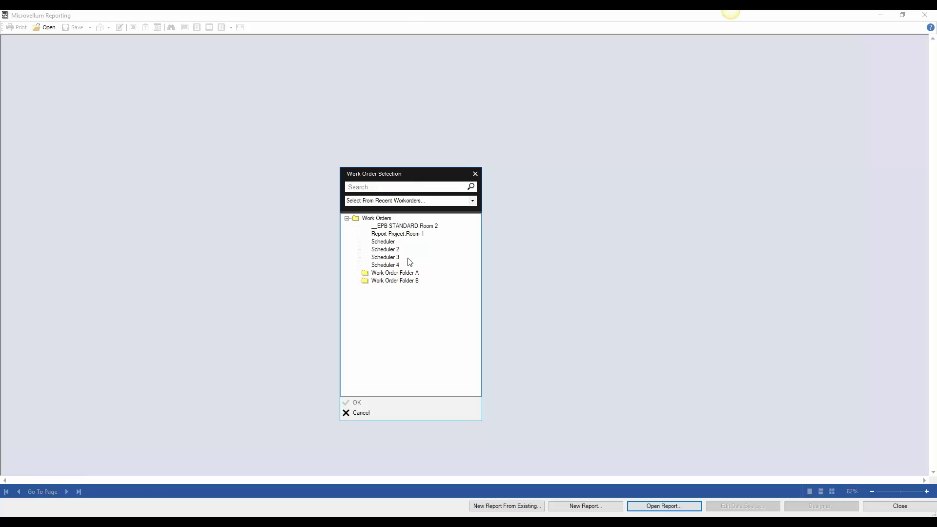
pyautogui.click(409, 235)
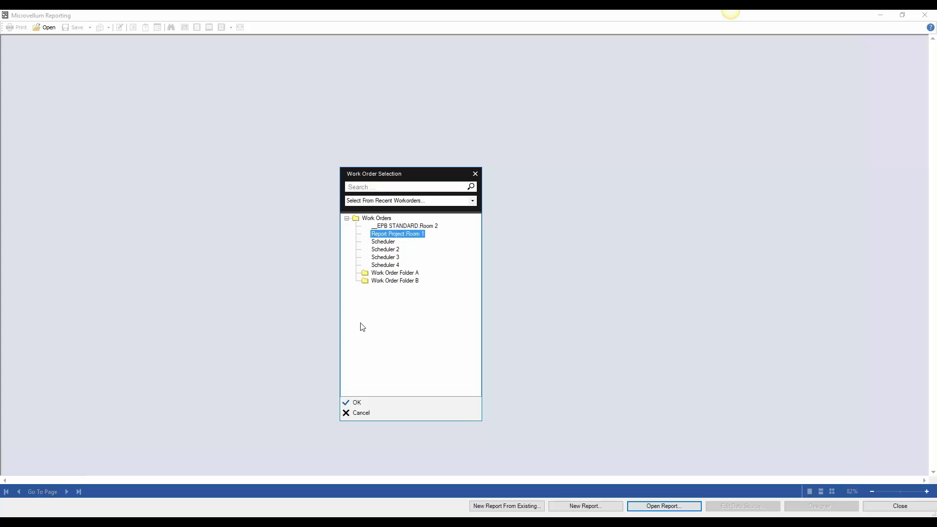
pyautogui.click(373, 404)
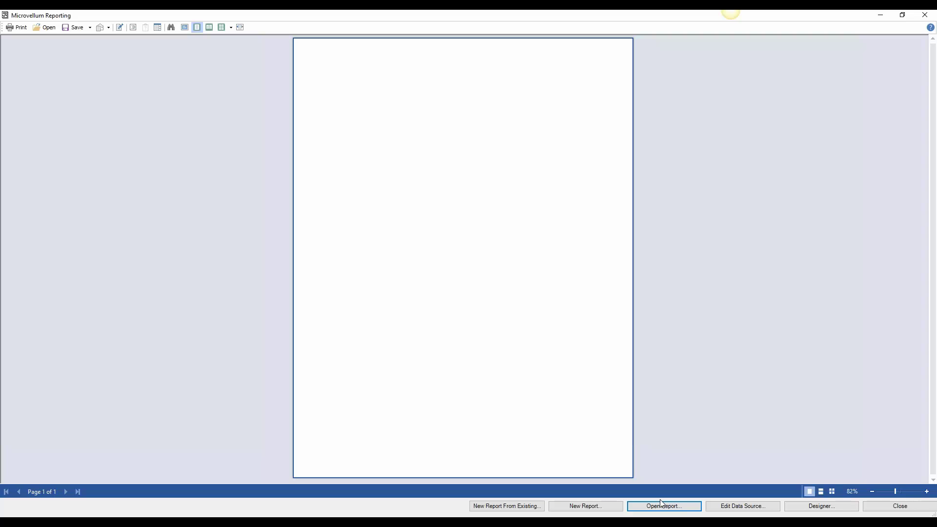
# Check the Product Label Live Event report's data source setup, then close it
pyautogui.click(736, 508)
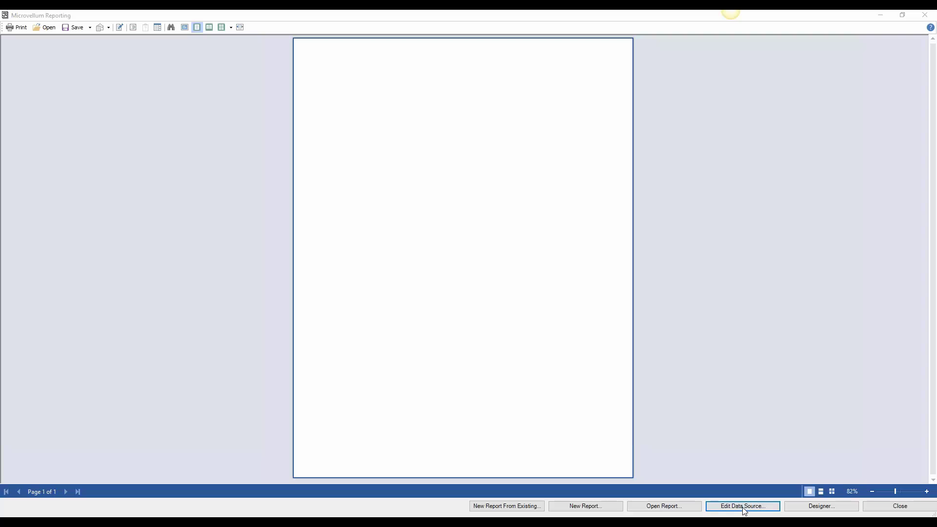
pyautogui.moveTo(473, 129); pyautogui.dragTo(470, 107)
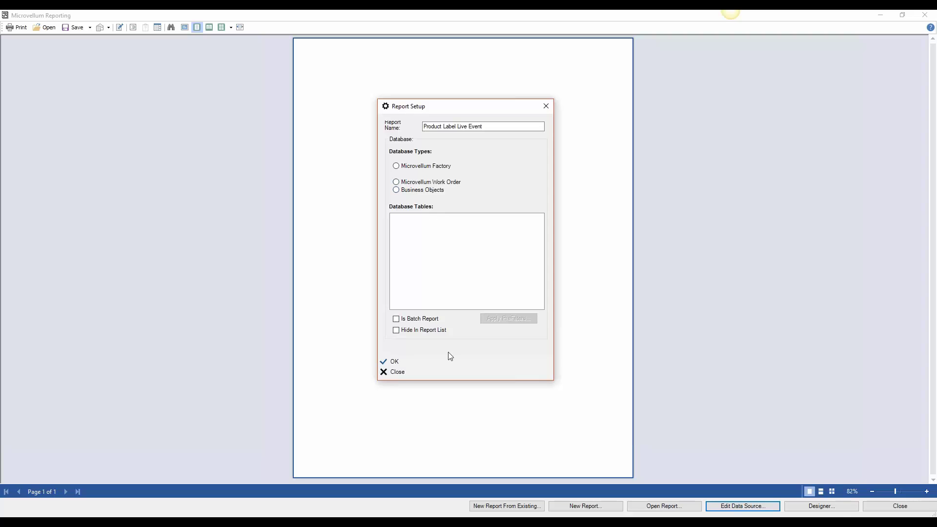
pyautogui.click(438, 373)
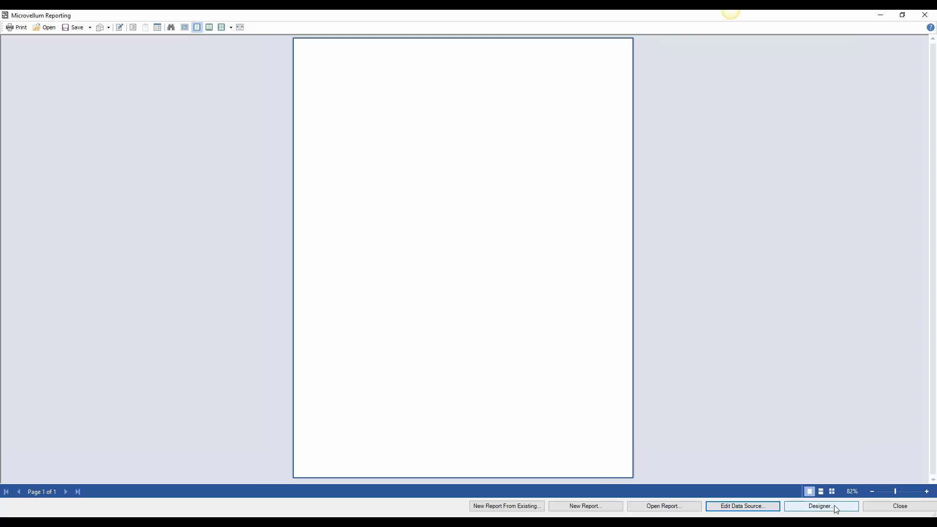
# Open the Product Label Live Event report in the Designer and examine the page's grid up close
pyautogui.click(802, 506)
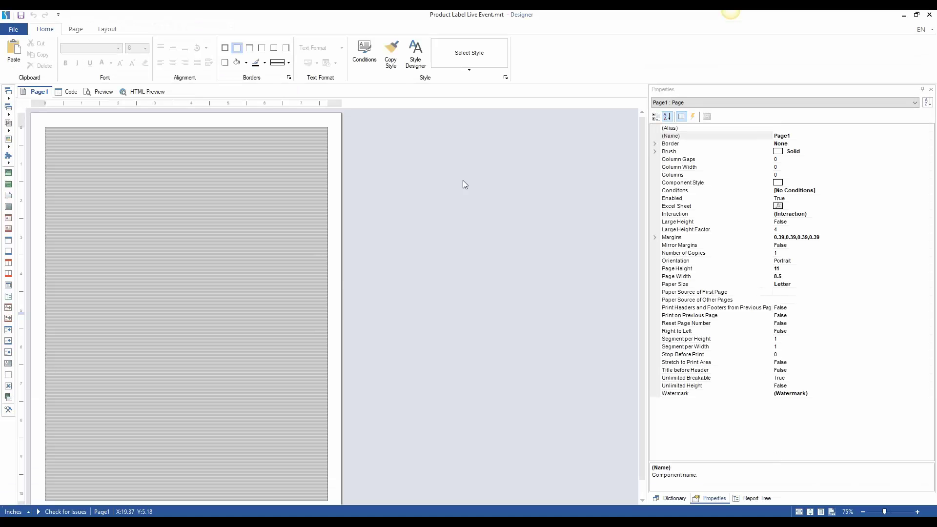
pyautogui.click(417, 236)
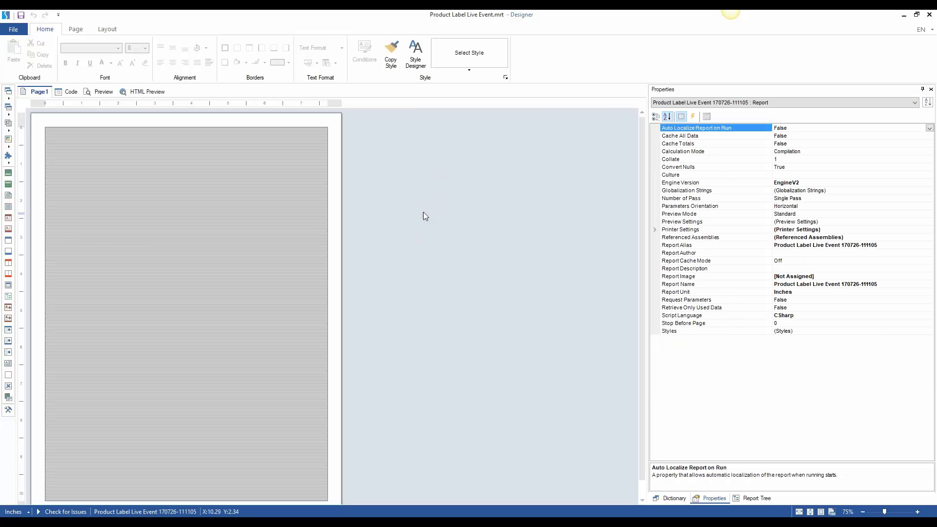
pyautogui.click(329, 126)
pyautogui.keyDown('ctrl'); pyautogui.scroll(4, 361, 176); pyautogui.keyUp('ctrl')
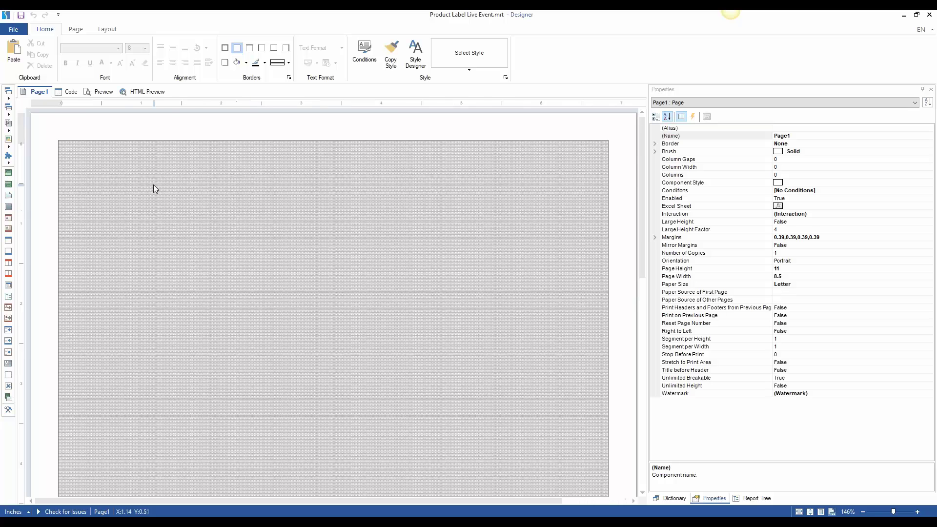
pyautogui.scroll(8, 153, 185)
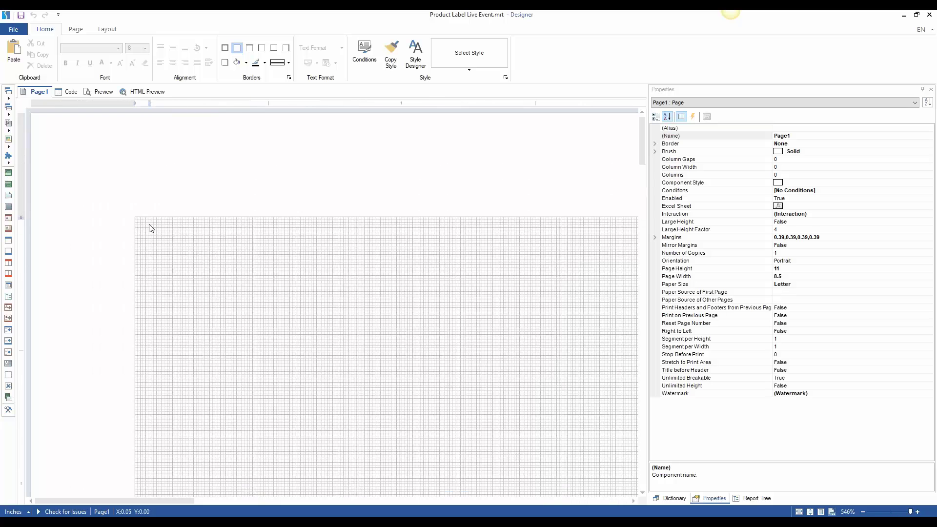
pyautogui.scroll(-1, 246, 247)
pyautogui.scroll(-4, 245, 247)
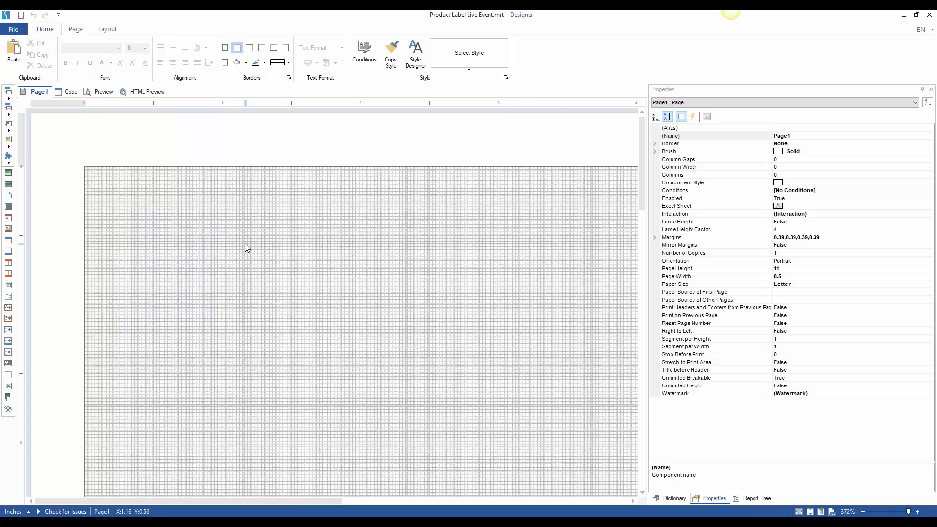
# Turn on Show Order and turn off Show Grid in the designer options, and apply both changes
pyautogui.click(18, 29)
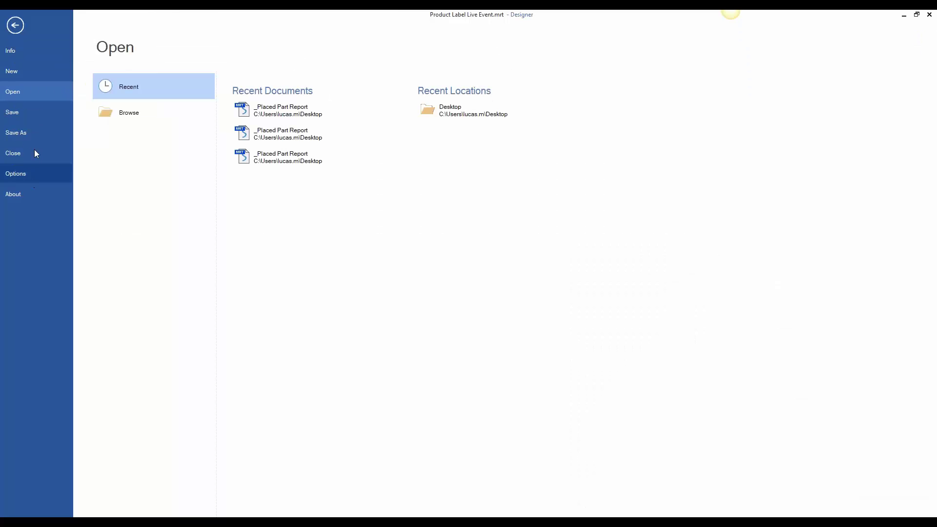
pyautogui.click(15, 27)
pyautogui.click(13, 29)
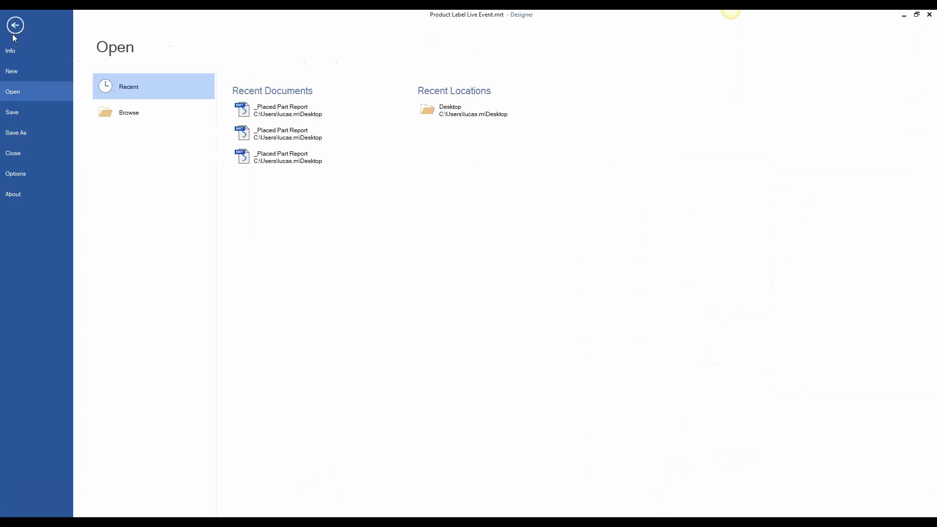
pyautogui.click(29, 172)
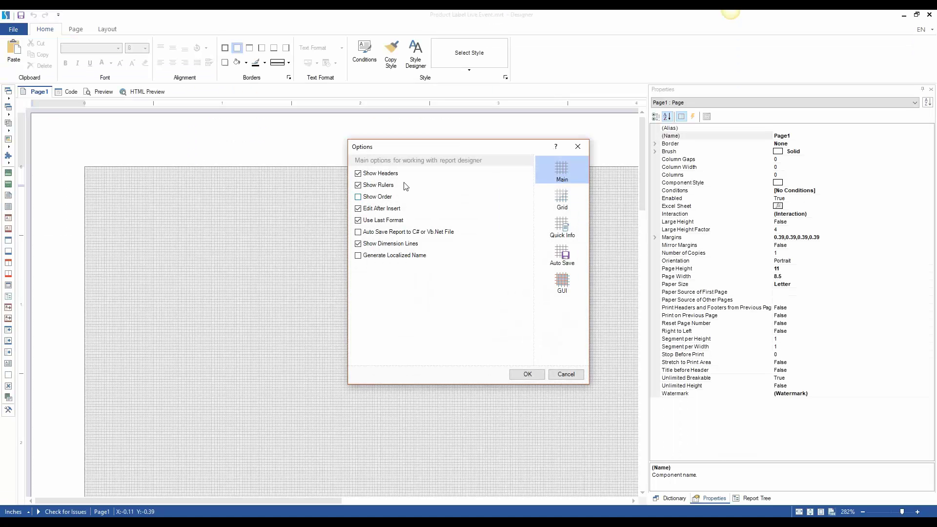
pyautogui.moveTo(439, 146); pyautogui.dragTo(449, 100)
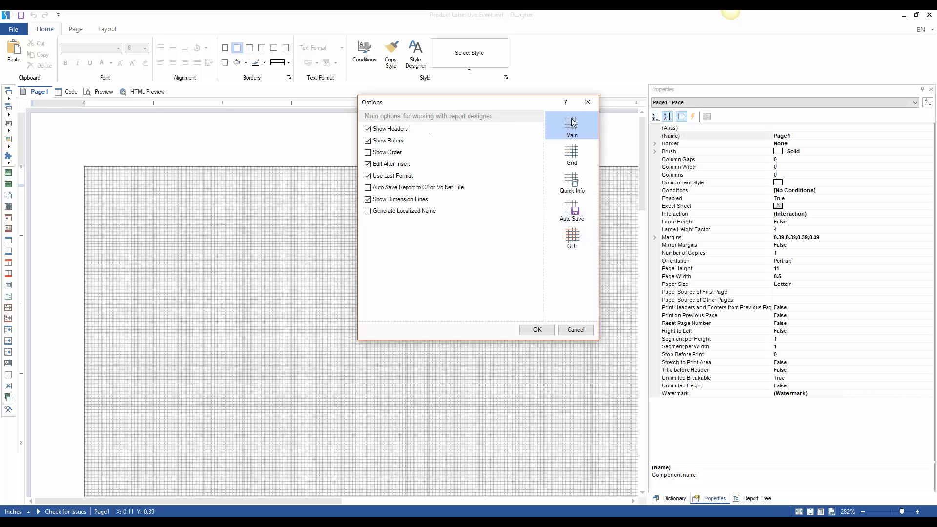
pyautogui.moveTo(400, 102); pyautogui.dragTo(384, 156)
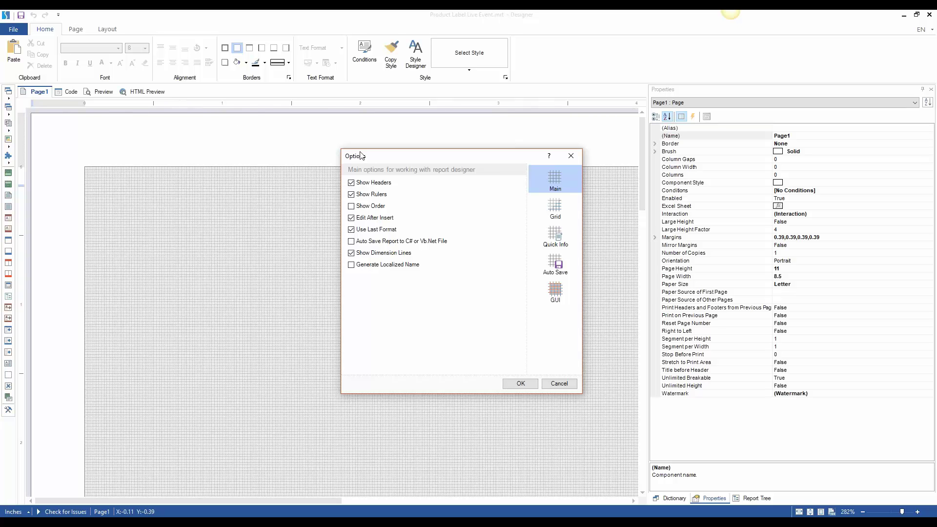
pyautogui.click(366, 209)
pyautogui.click(557, 208)
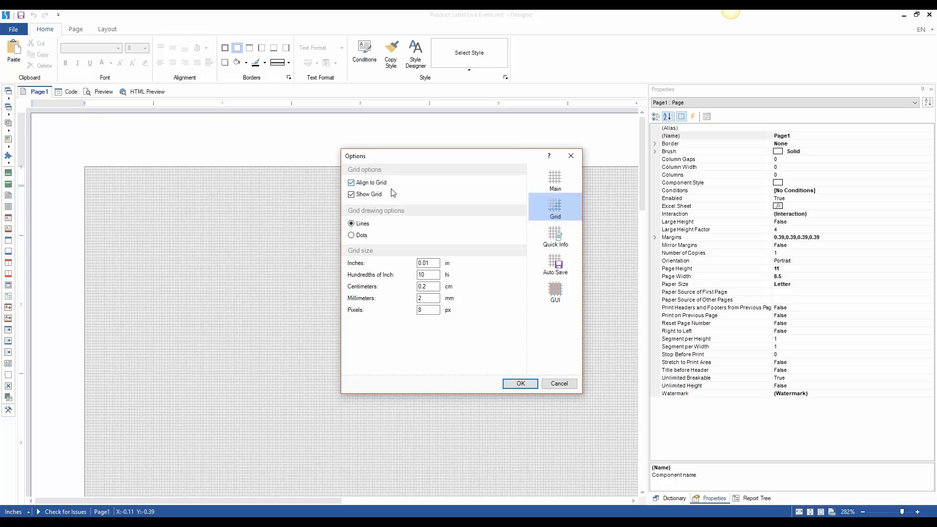
pyautogui.click(367, 194)
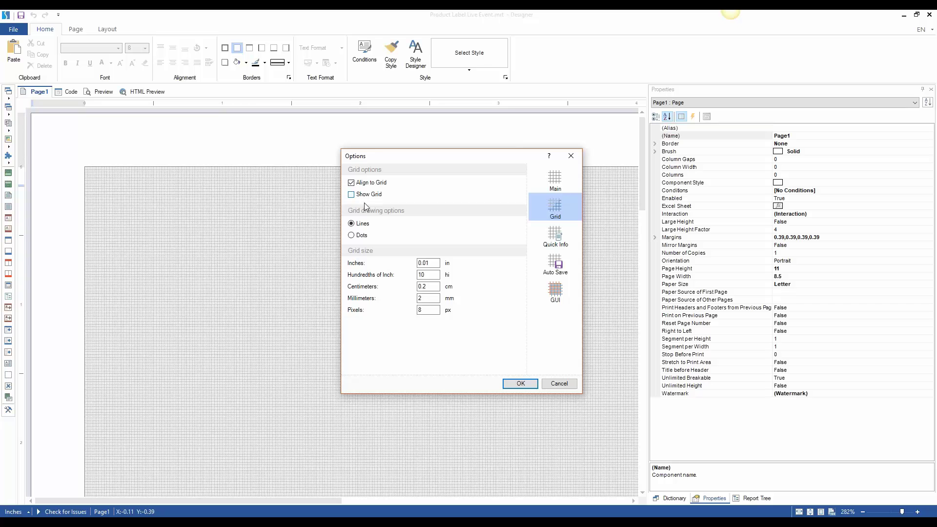
pyautogui.click(519, 383)
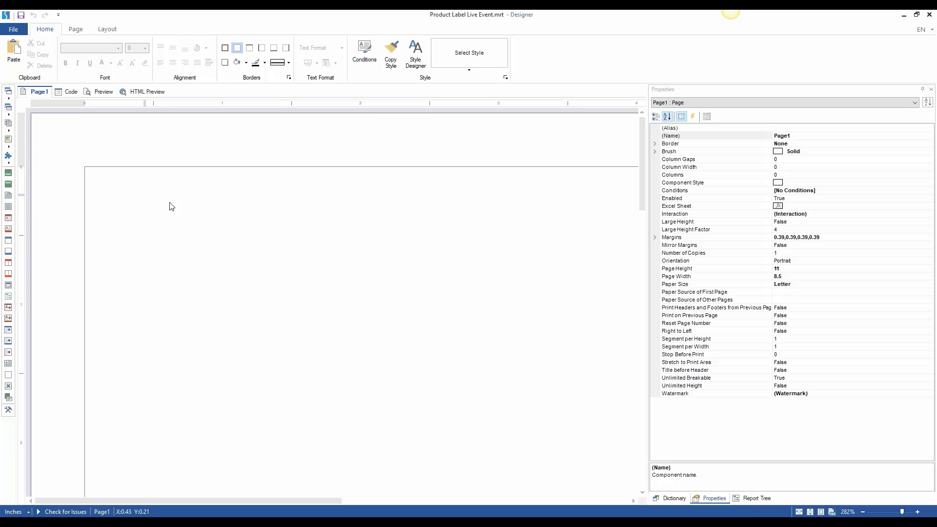
# Turn Show Grid back on in the designer options and set the grid size to 0.1 inches
pyautogui.click(13, 29)
pyautogui.click(16, 173)
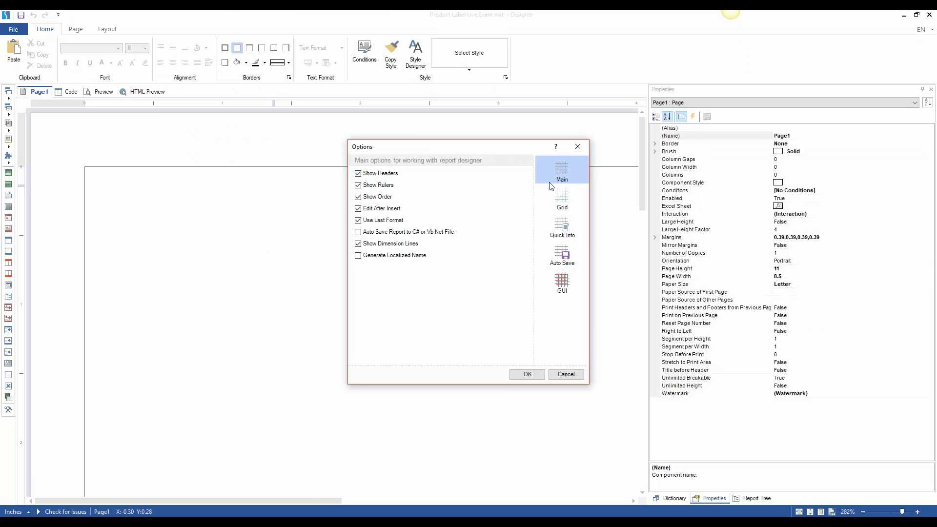
pyautogui.click(562, 225)
pyautogui.click(571, 202)
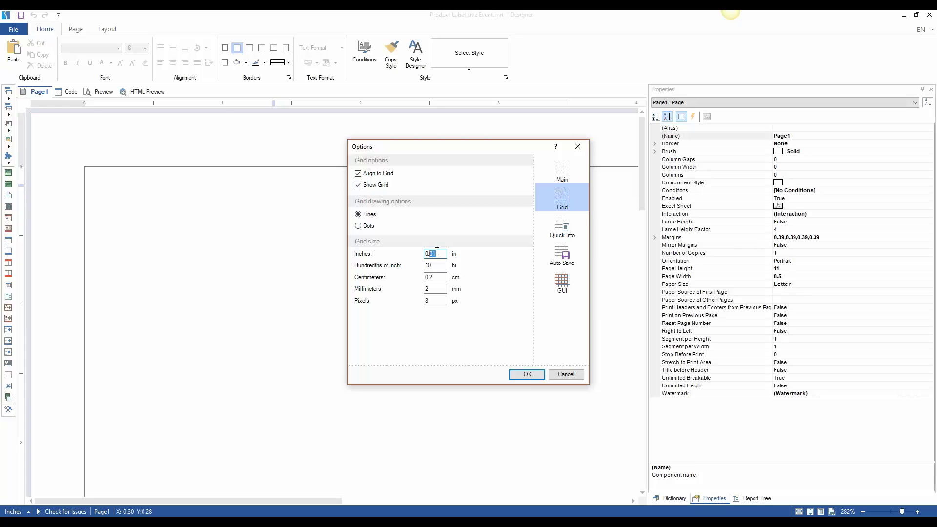
pyautogui.write('1')
pyautogui.click(518, 372)
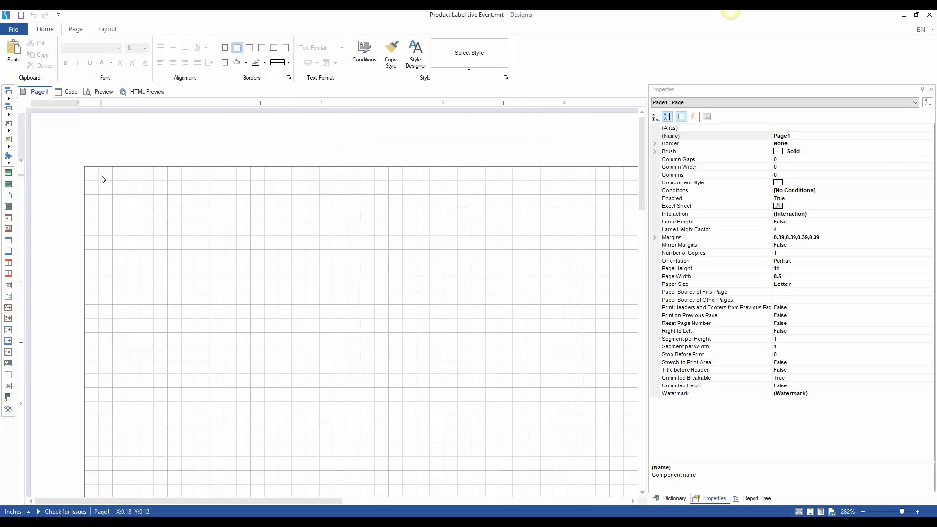
# Set the designer's grid size to 0.01 inches and apply it to the page
pyautogui.scroll(-3, 101, 176)
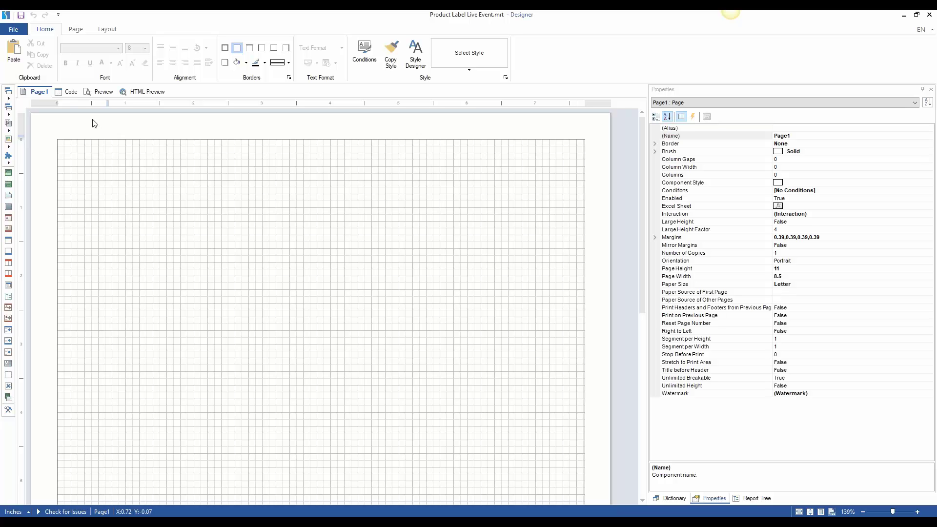
pyautogui.click(14, 30)
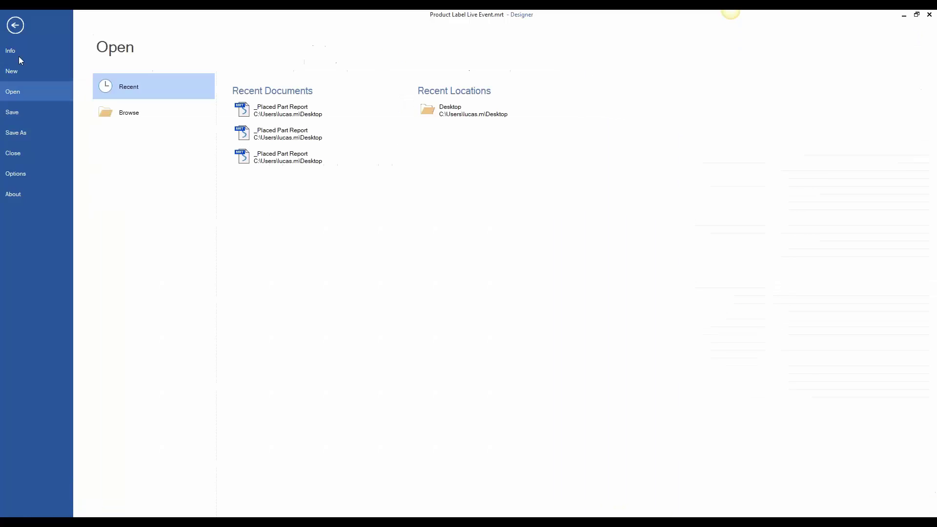
pyautogui.click(29, 171)
pyautogui.click(562, 196)
pyautogui.click(431, 253)
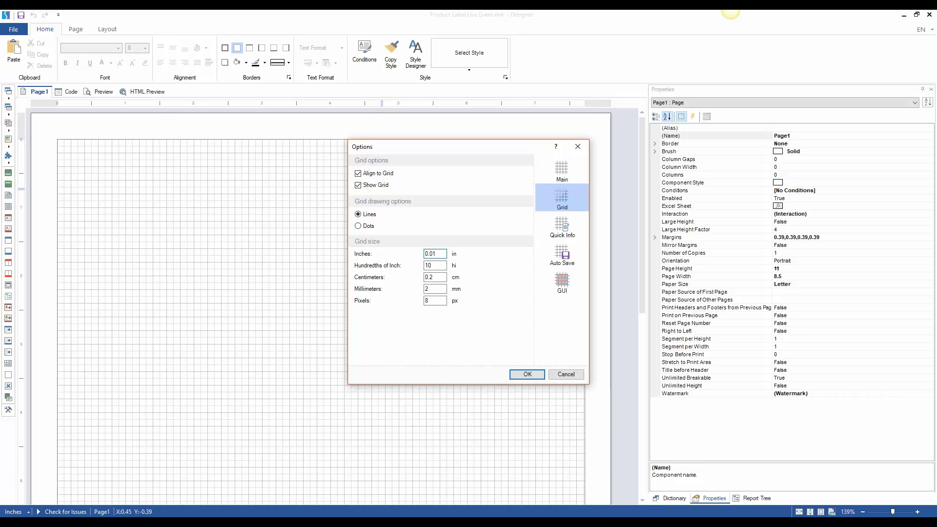
pyautogui.click(525, 374)
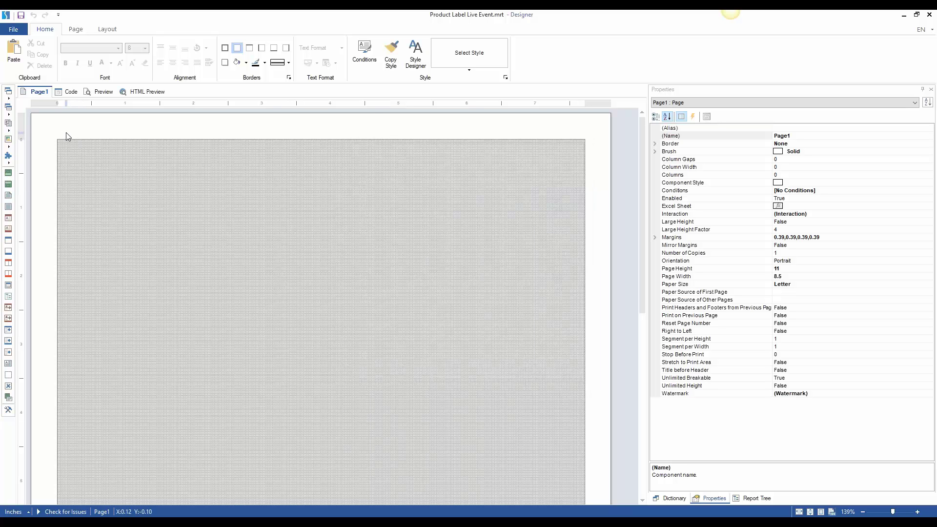
# Reopen the designer options and examine the available Quick Info display modes
pyautogui.click(13, 29)
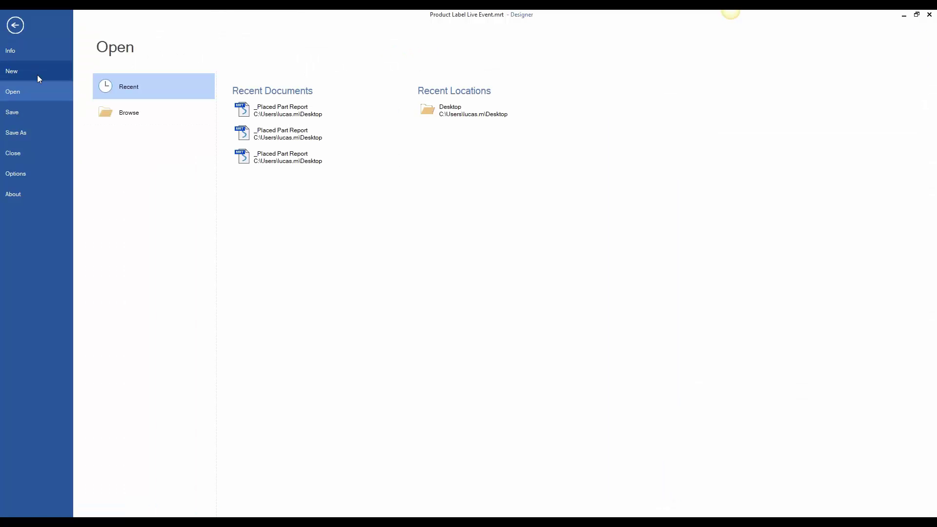
pyautogui.click(21, 175)
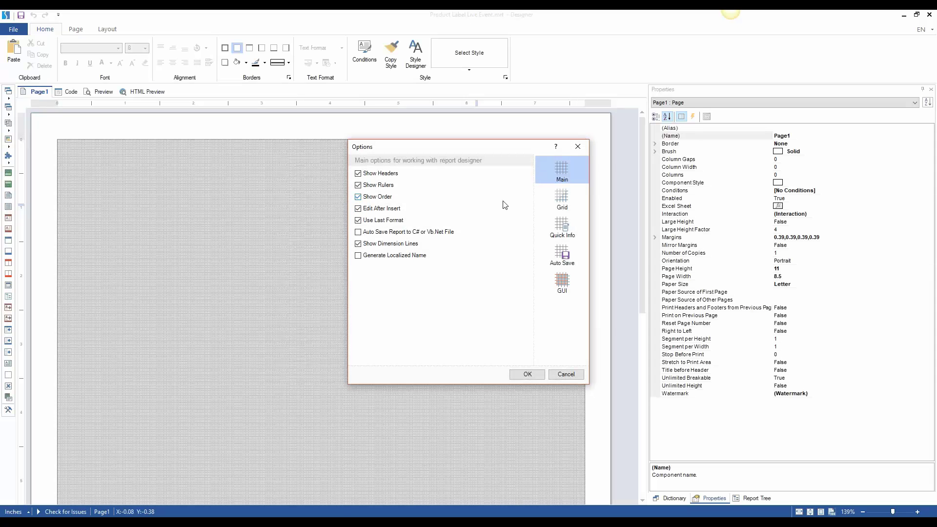
pyautogui.click(574, 231)
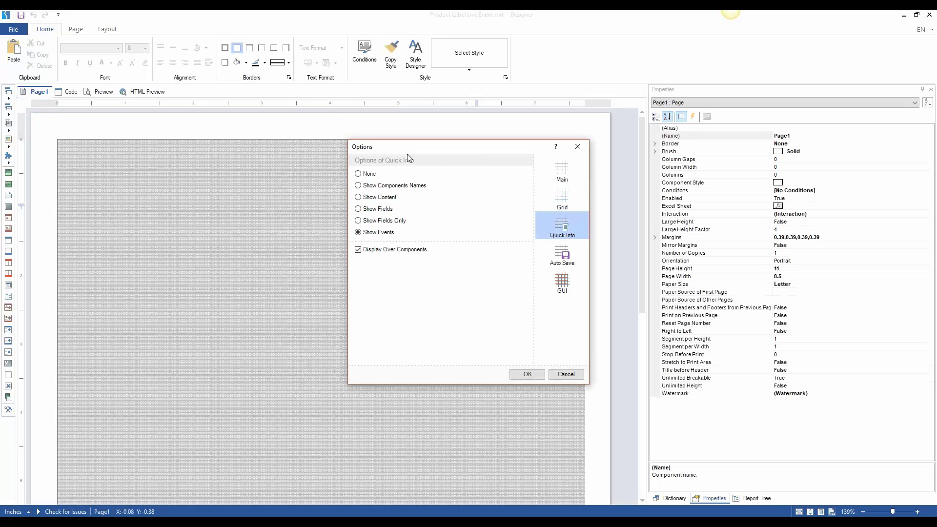
pyautogui.moveTo(409, 152); pyautogui.dragTo(405, 145)
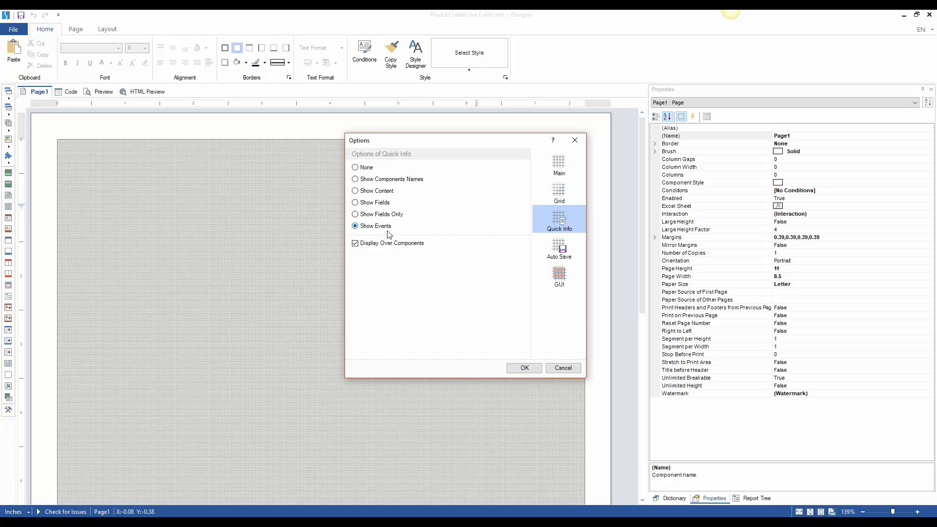
# Try enabling Auto Save Mode, look through the save interval choices, and turn Auto Save Mode off again
pyautogui.click(557, 249)
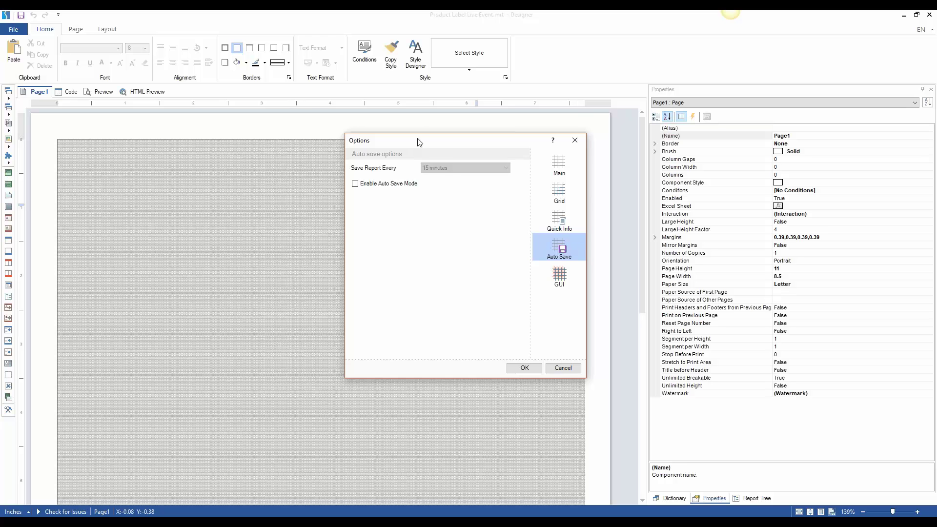
pyautogui.moveTo(419, 142); pyautogui.dragTo(420, 127)
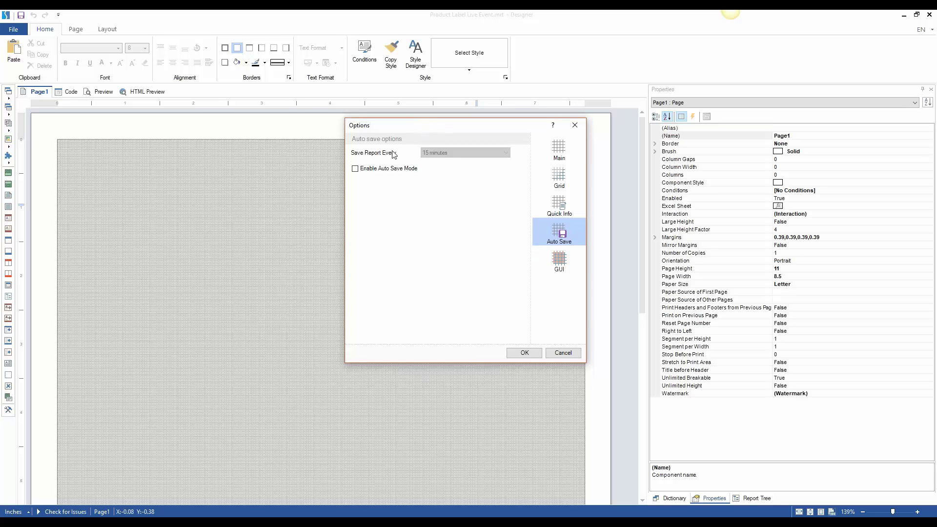
pyautogui.click(393, 170)
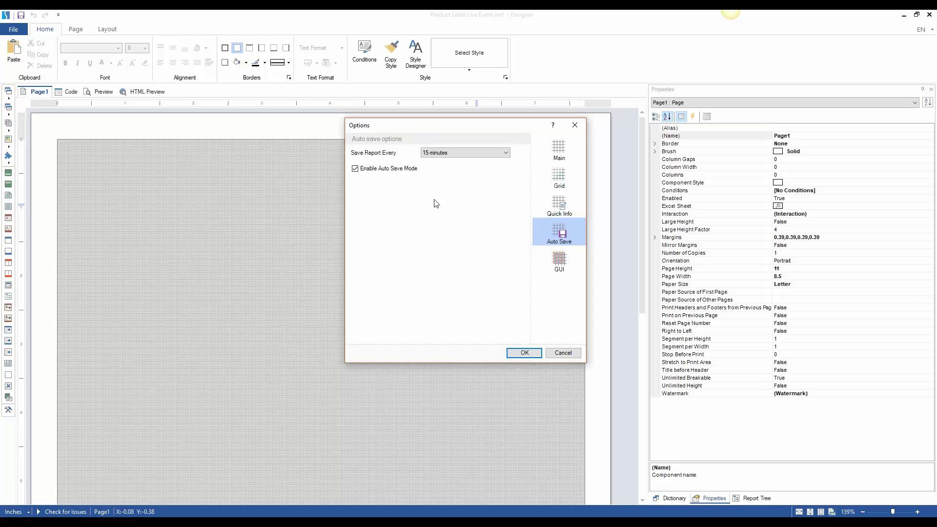
pyautogui.click(502, 154)
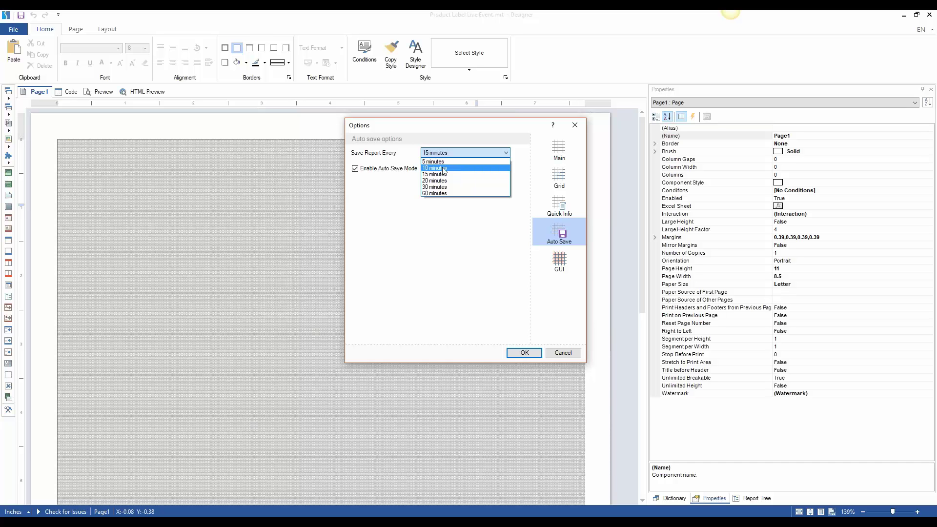
pyautogui.click(388, 153)
pyautogui.click(391, 169)
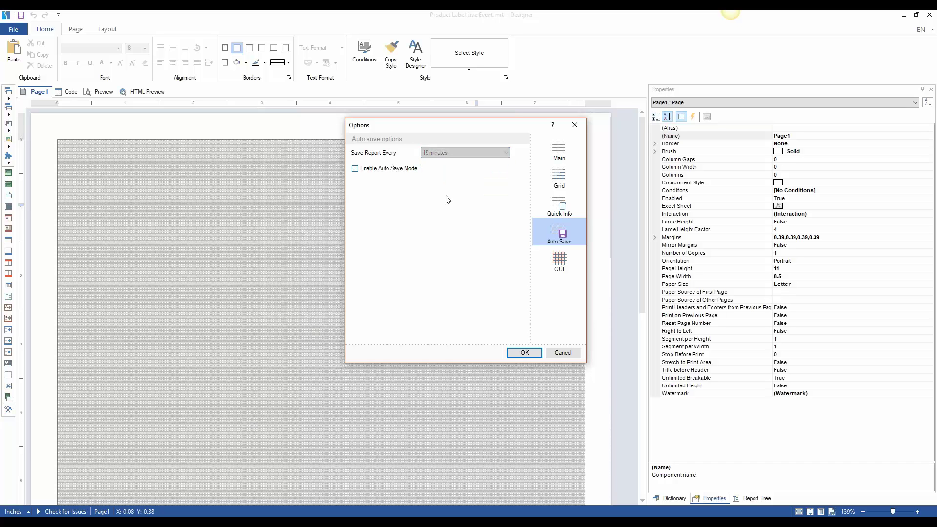
# Set the designer's GUI color scheme to Office 2007 Black and accept the restart notice
pyautogui.click(559, 266)
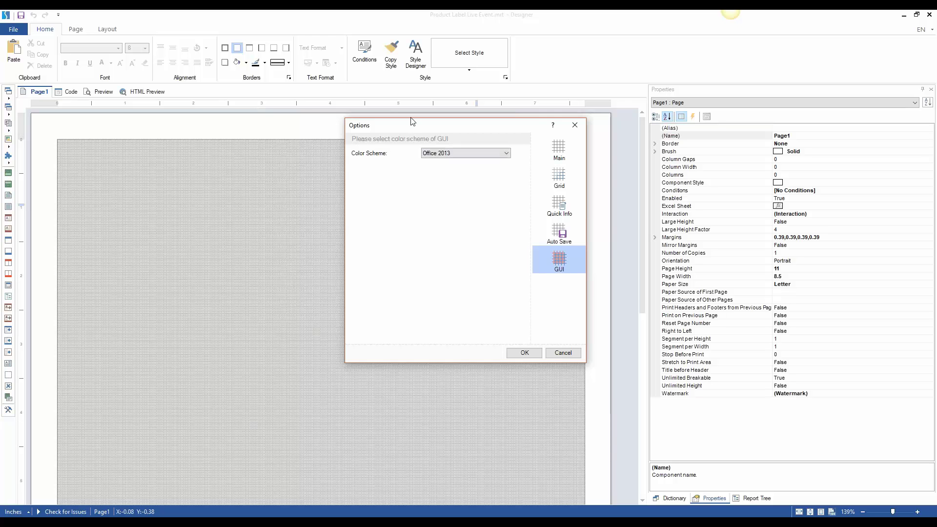
pyautogui.moveTo(419, 128); pyautogui.dragTo(412, 134)
pyautogui.click(475, 161)
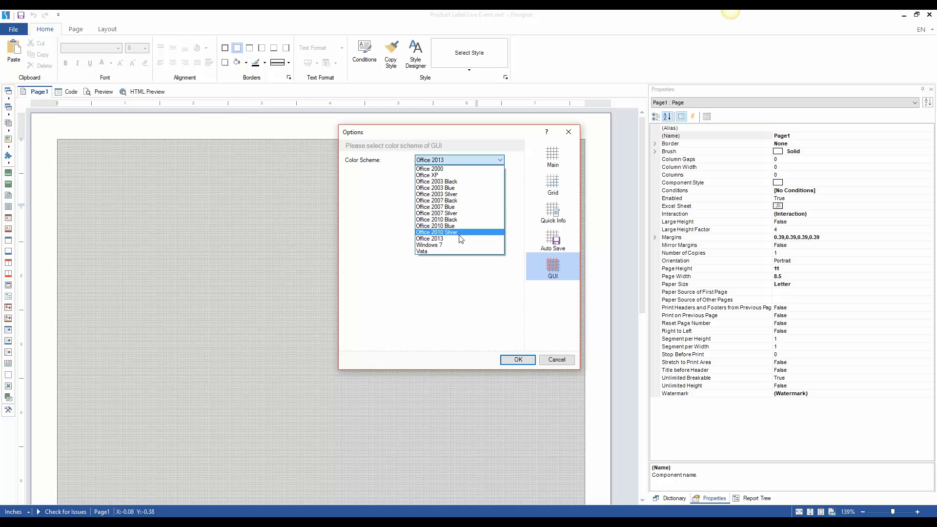
pyautogui.click(463, 201)
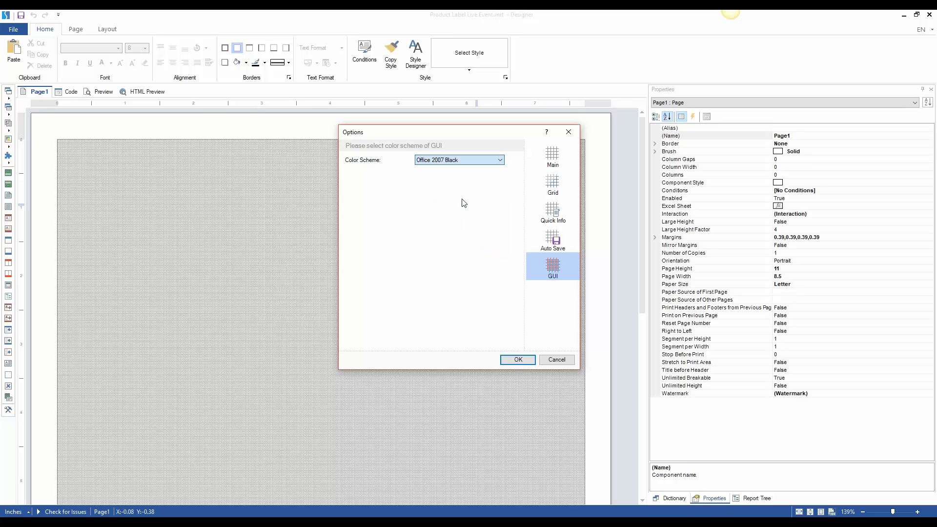
pyautogui.click(518, 359)
pyautogui.click(502, 275)
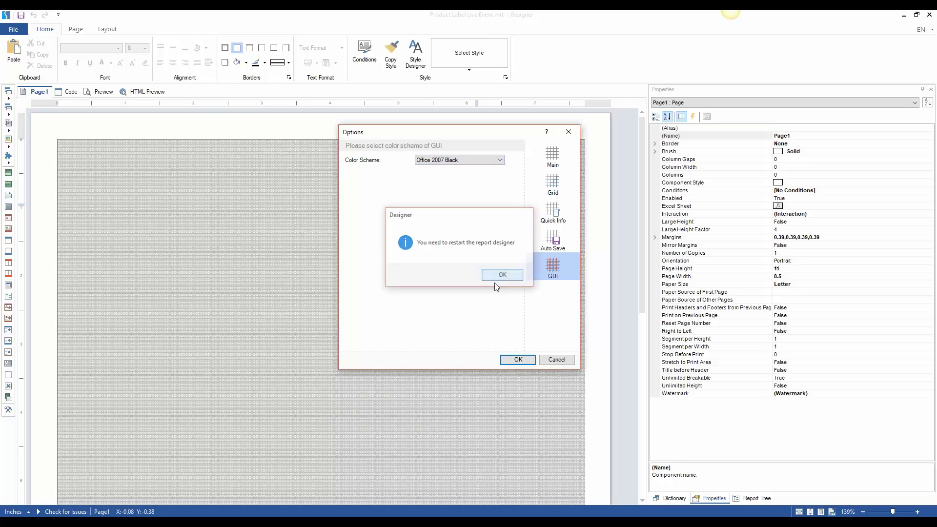
# Close the designer, then open the Product Label Live Event report and launch its designer again
pyautogui.click(930, 15)
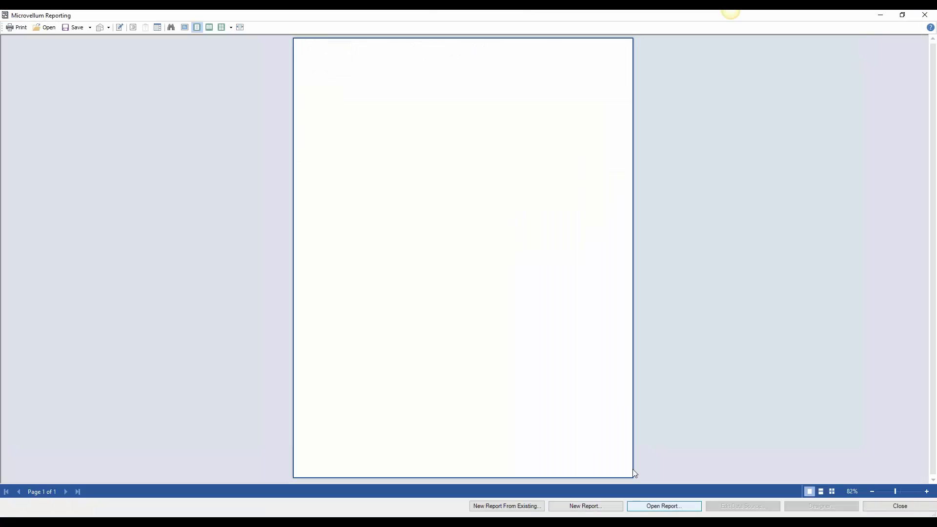
pyautogui.click(664, 505)
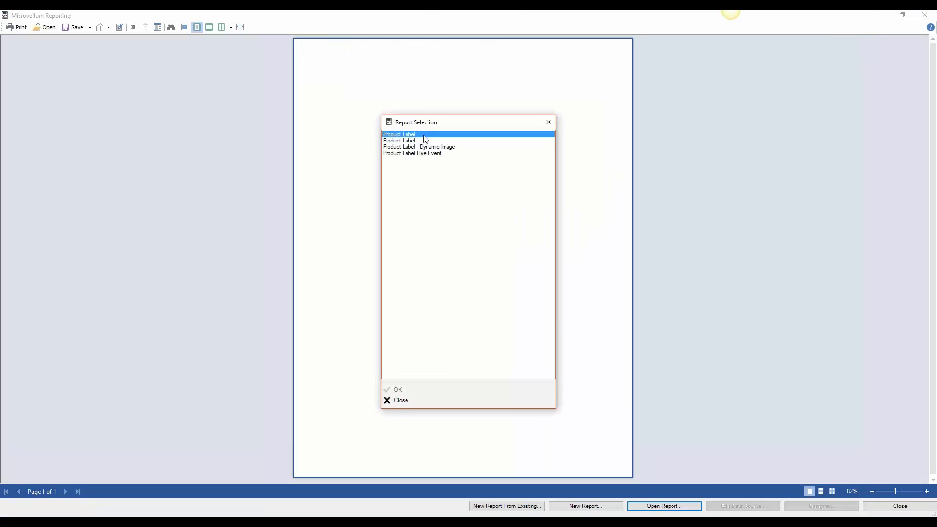
pyautogui.doubleClick(424, 136)
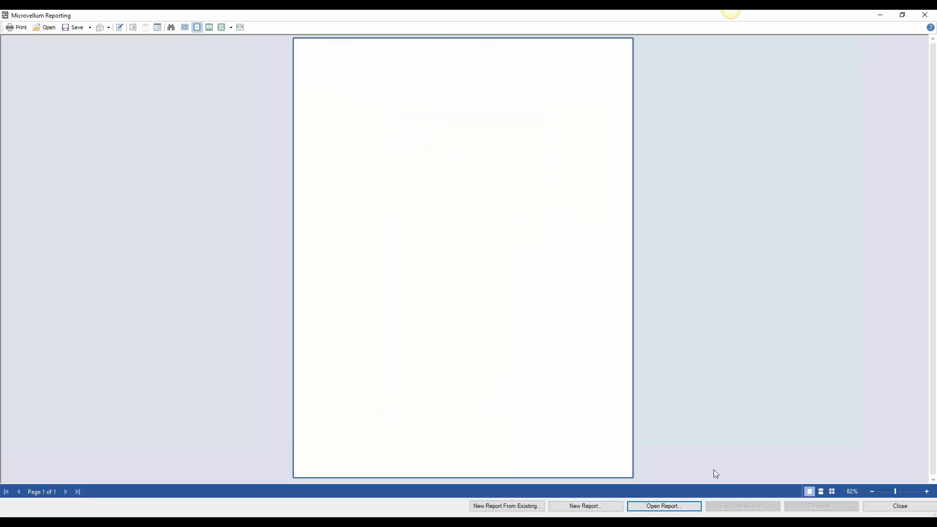
pyautogui.click(669, 507)
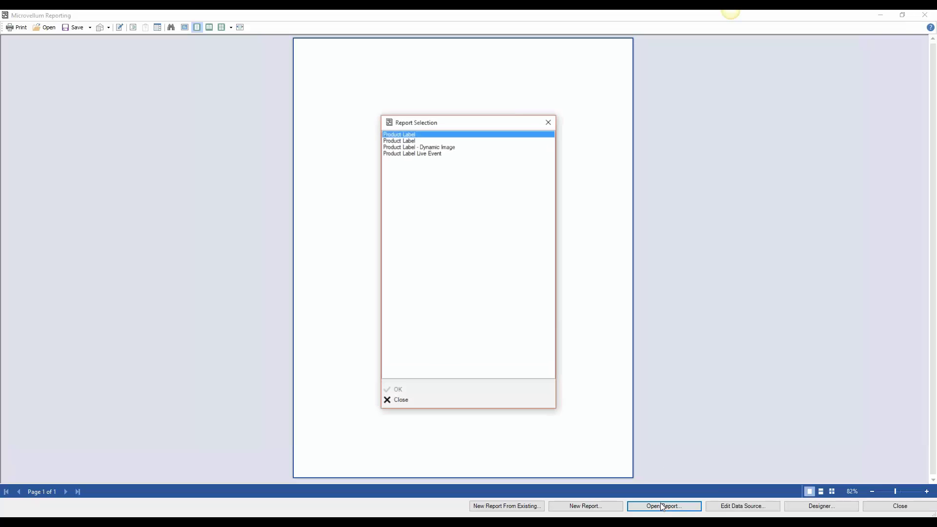
pyautogui.click(438, 154)
pyautogui.doubleClick(437, 155)
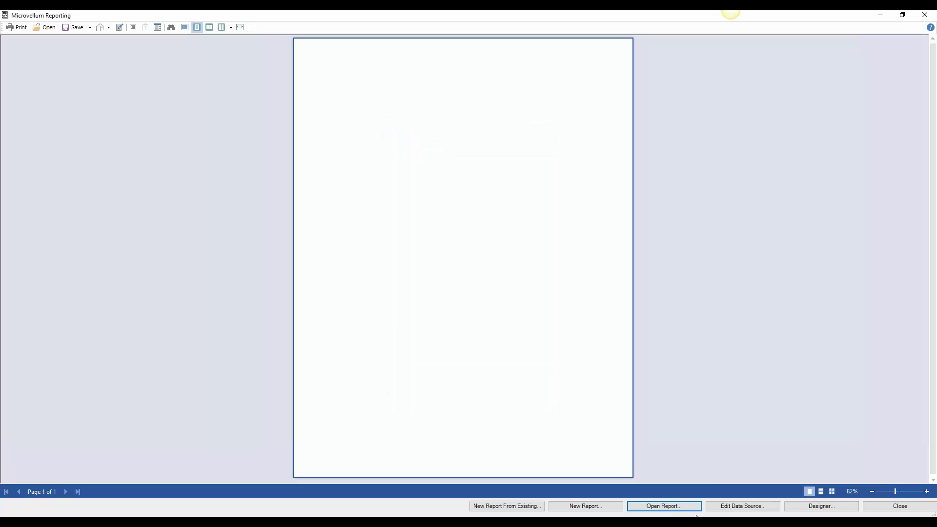
pyautogui.click(830, 506)
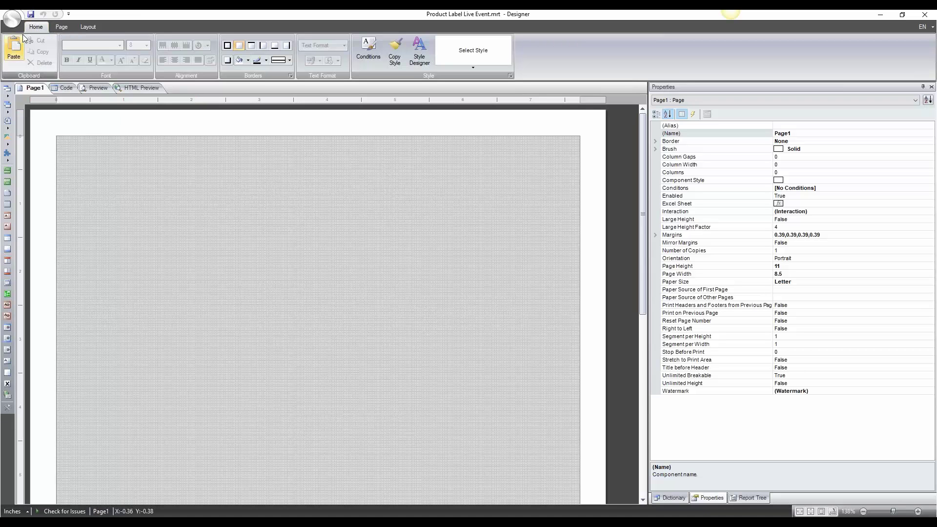
# Look through the designer's application commands and the main Report Setup parameters, leaving them as they are
pyautogui.click(12, 19)
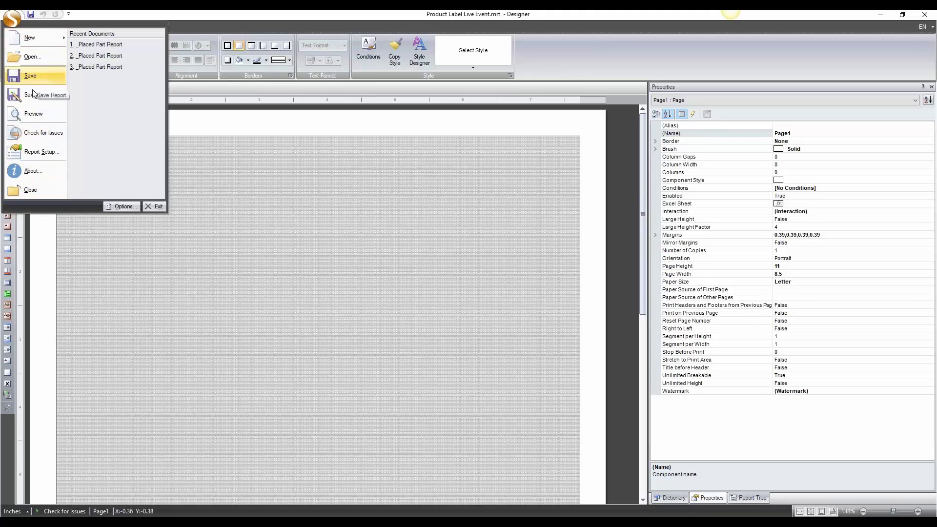
pyautogui.click(135, 13)
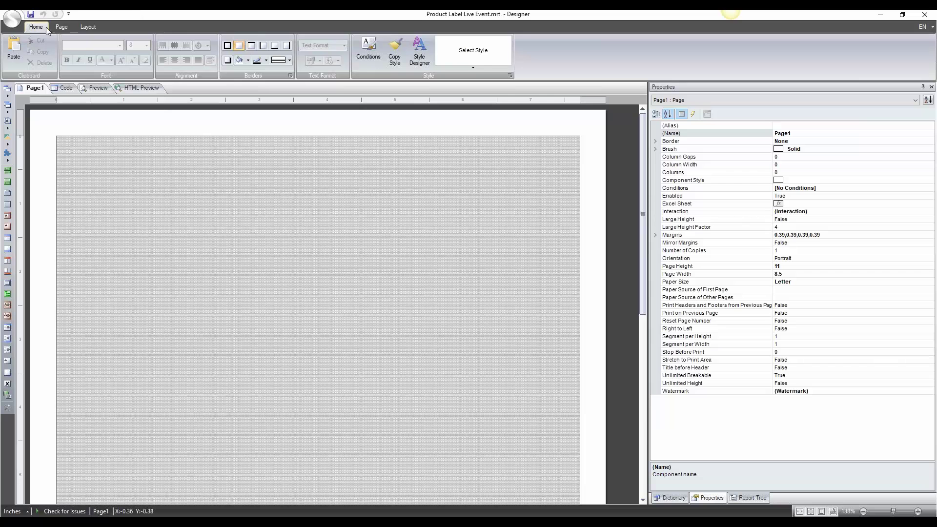
pyautogui.click(14, 18)
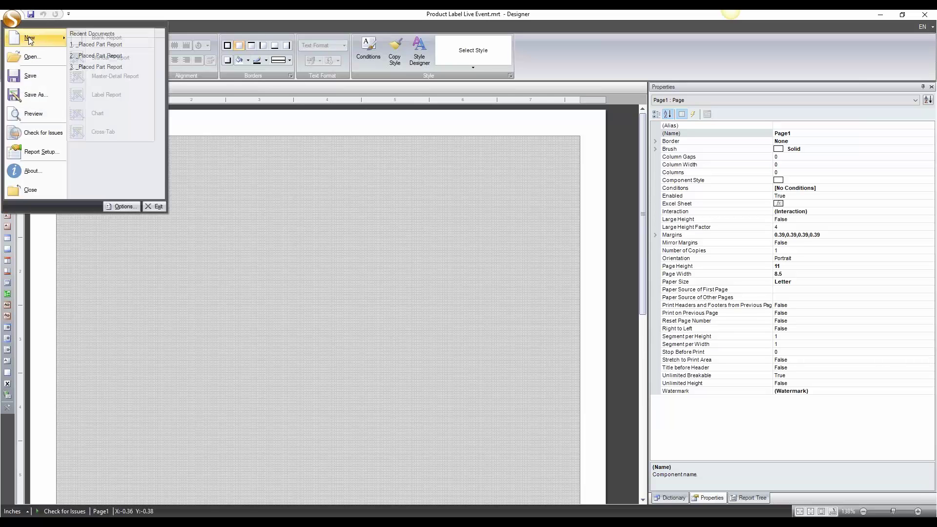
pyautogui.click(39, 152)
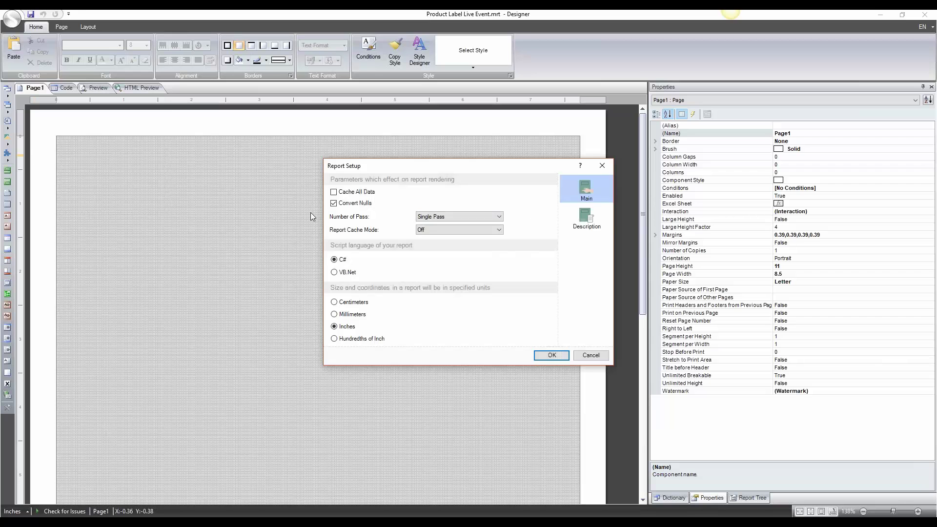
pyautogui.click(602, 166)
# Set the GUI color scheme to Office 2013 in the designer options and accept the restart notice
pyautogui.click(12, 19)
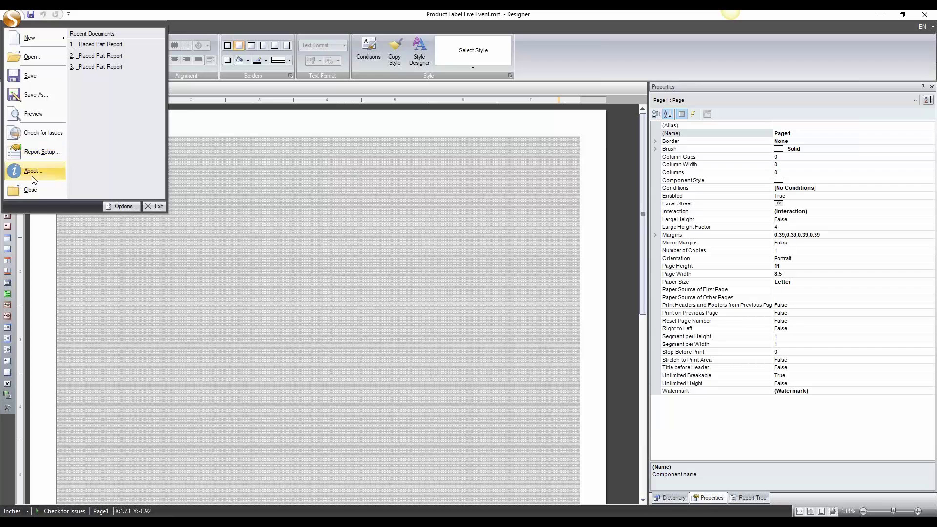
pyautogui.click(120, 210)
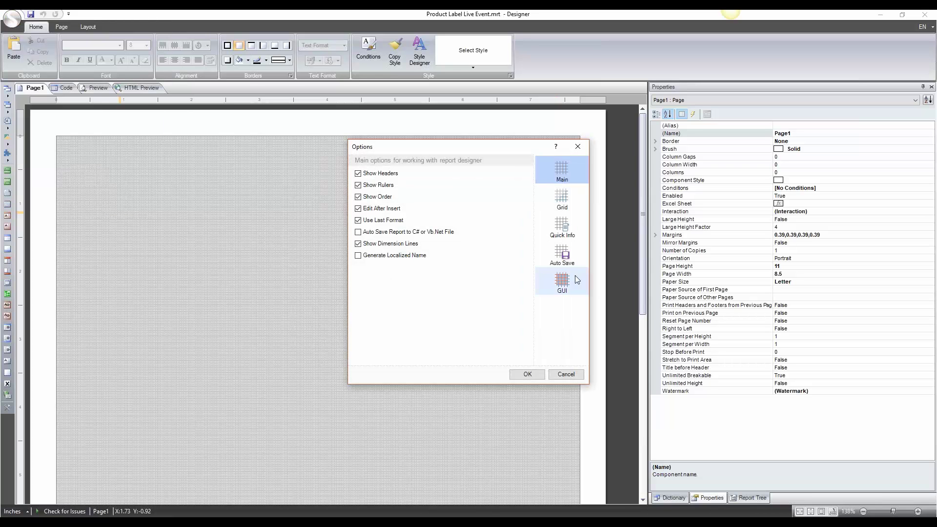
pyautogui.click(562, 281)
pyautogui.click(454, 174)
pyautogui.click(458, 254)
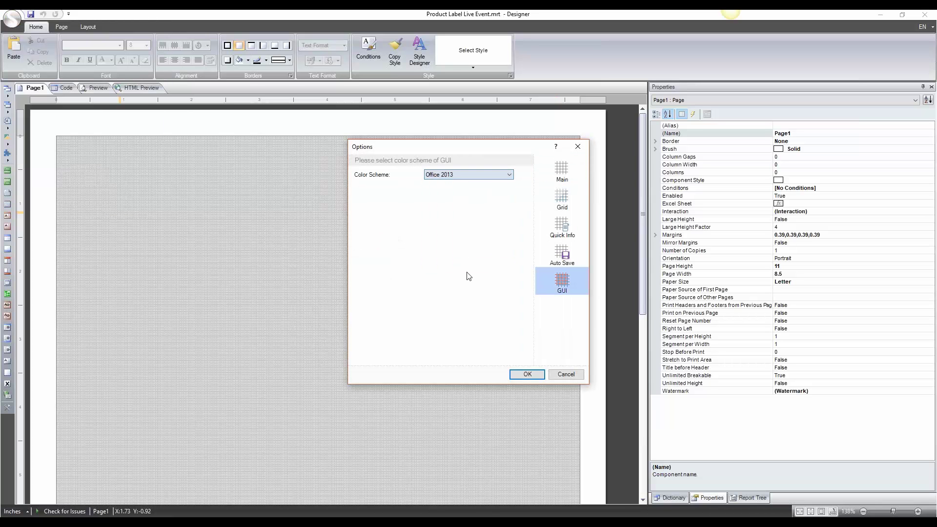
pyautogui.click(514, 377)
pyautogui.click(510, 288)
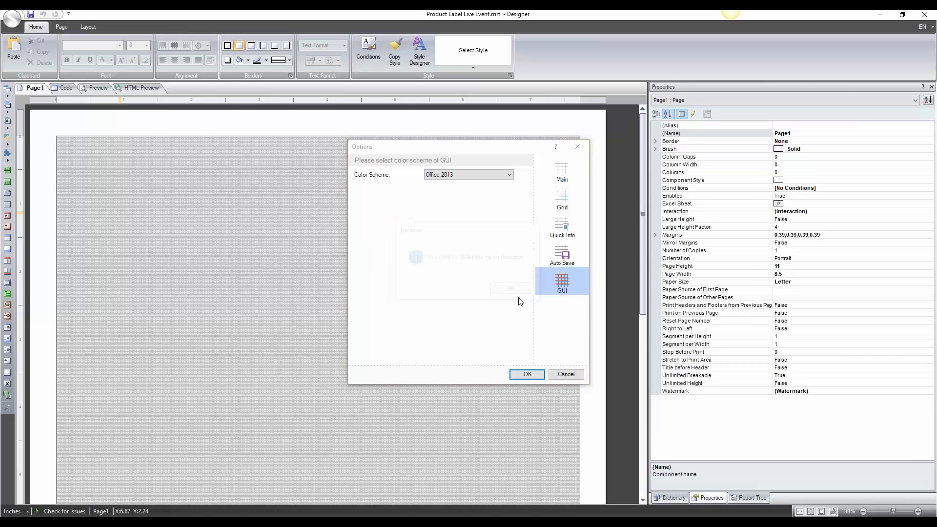
# Restart the designer by closing it and reopening the Product Label Live Event report for design
pyautogui.click(926, 13)
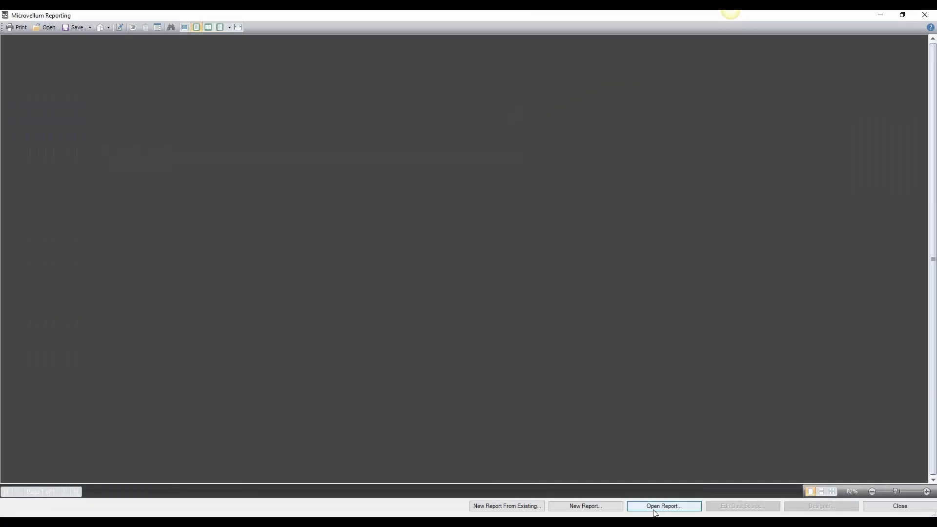
pyautogui.click(655, 506)
pyautogui.doubleClick(408, 156)
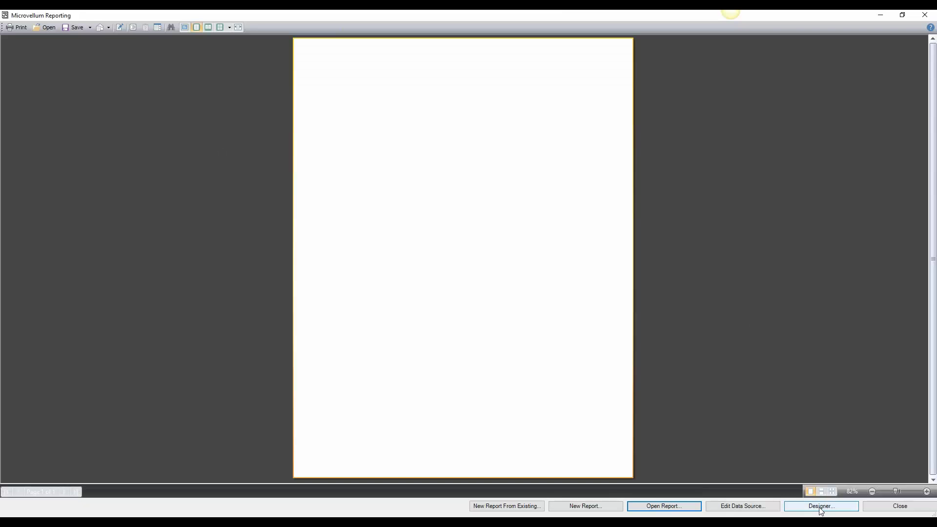
pyautogui.click(820, 506)
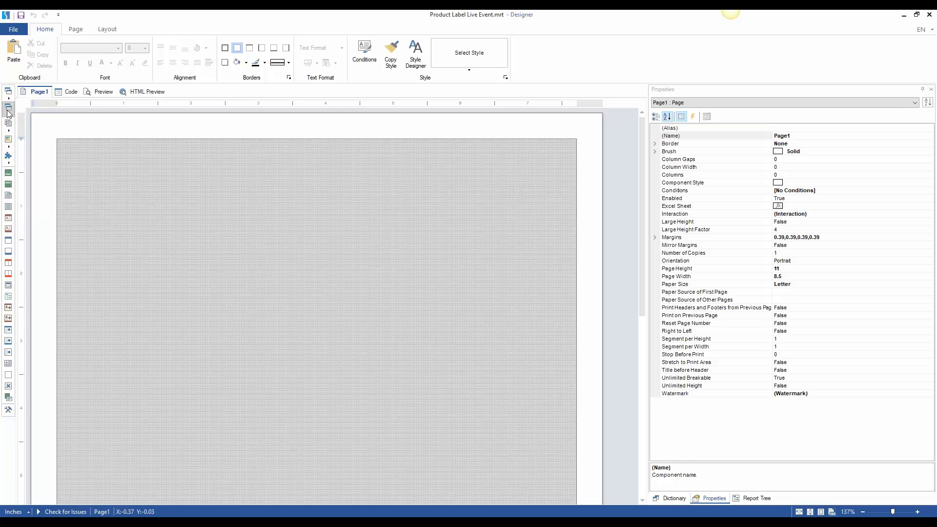
# Examine the available band types and the components offered in Setup Toolbox, and cancel without changes
pyautogui.click(9, 93)
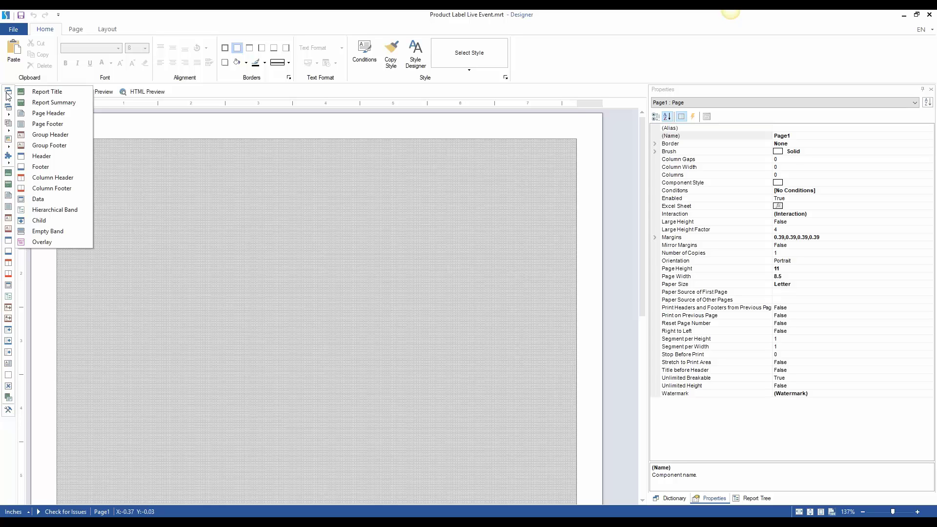
pyautogui.click(8, 95)
pyautogui.click(8, 410)
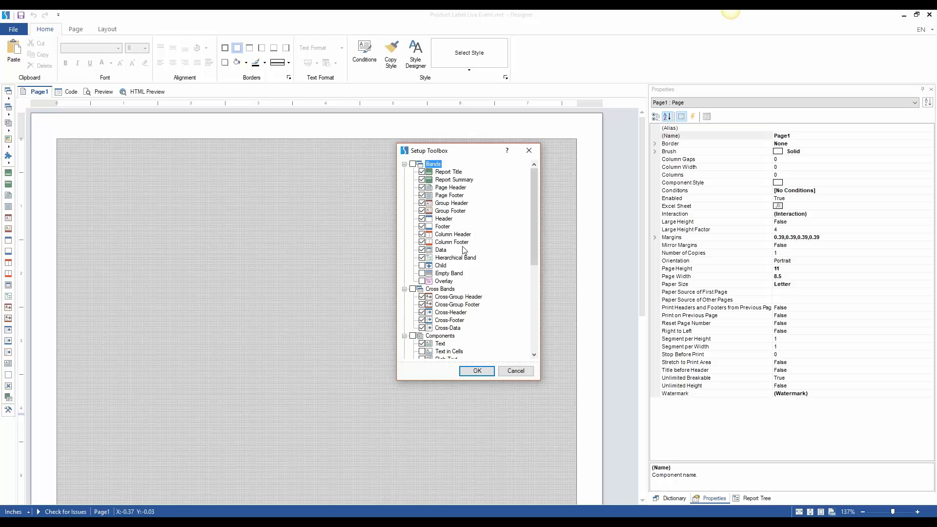
pyautogui.moveTo(534, 192)
pyautogui.mouseDown()
pyautogui.moveTo(534, 302)
pyautogui.moveTo(540, 188)
pyautogui.mouseUp()
pyautogui.click(526, 372)
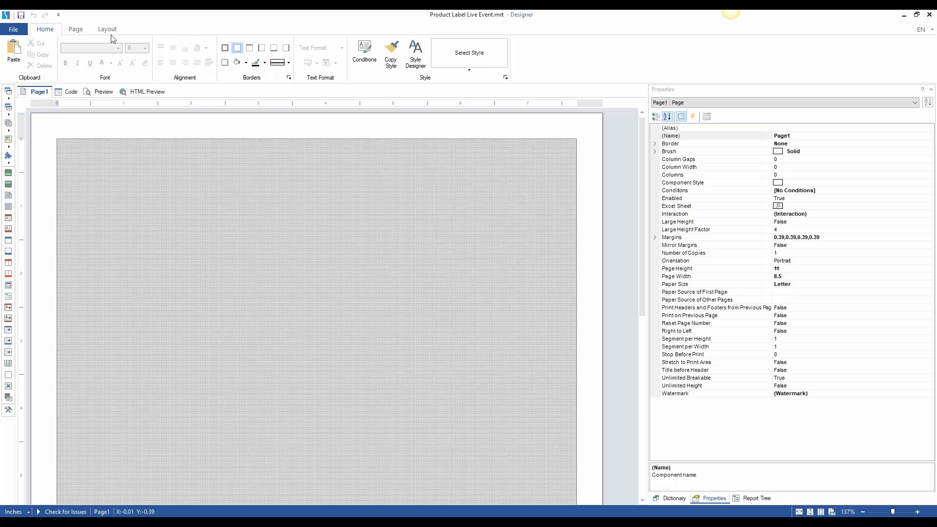
# Examine the page setup choices for margins, orientation, size and columns without changing them
pyautogui.click(76, 29)
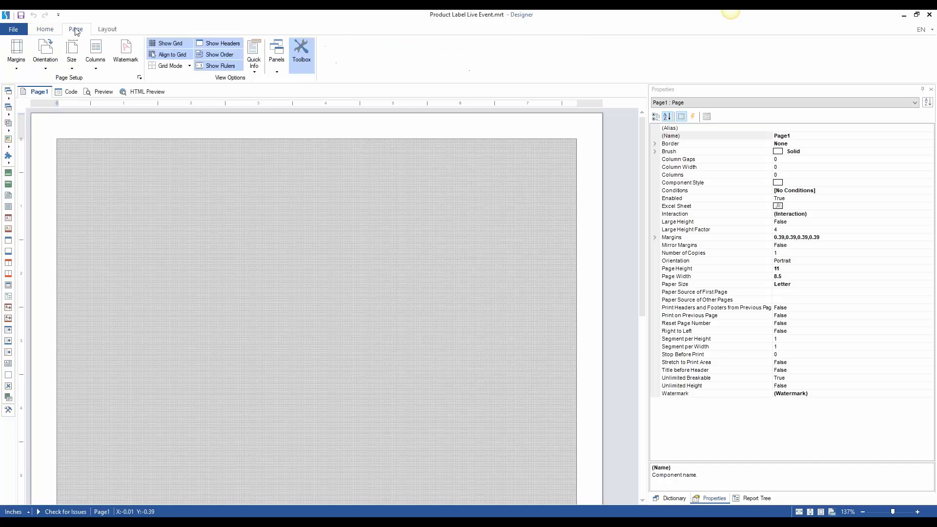
pyautogui.click(15, 67)
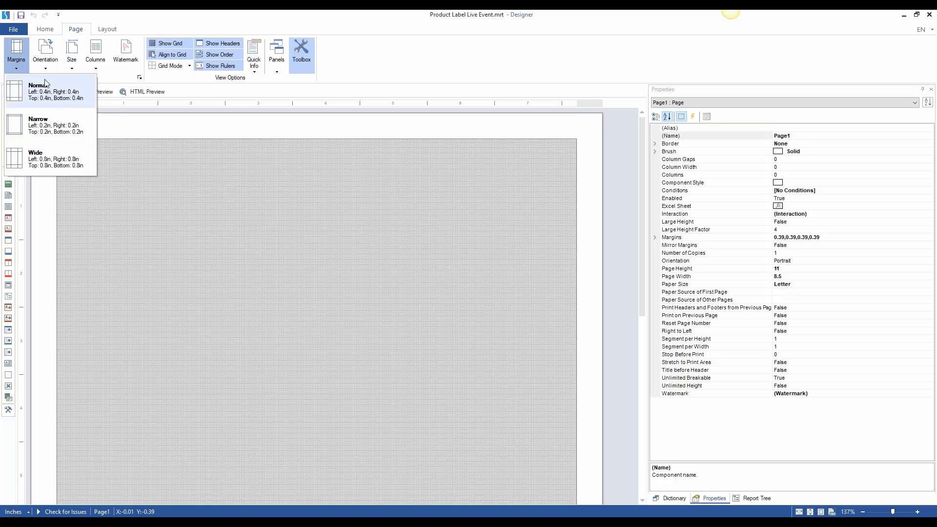
pyautogui.click(46, 65)
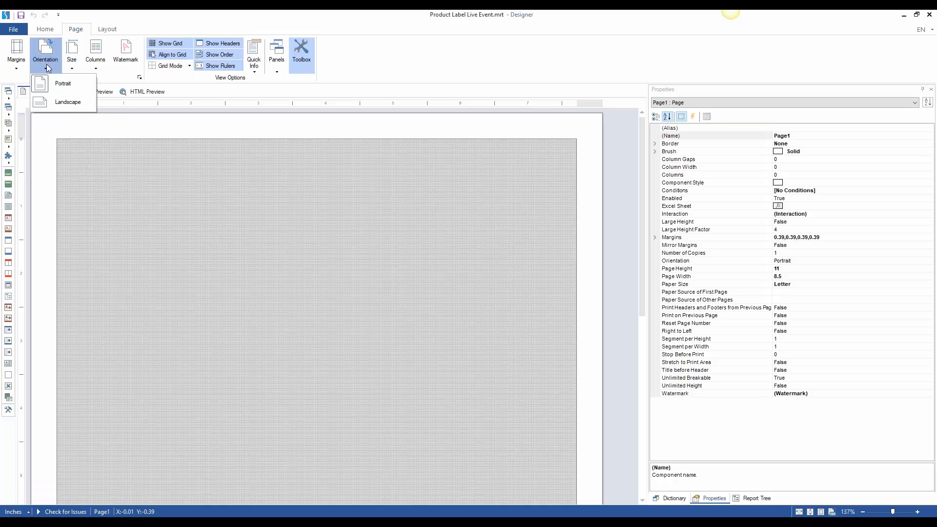
pyautogui.click(68, 66)
pyautogui.click(78, 63)
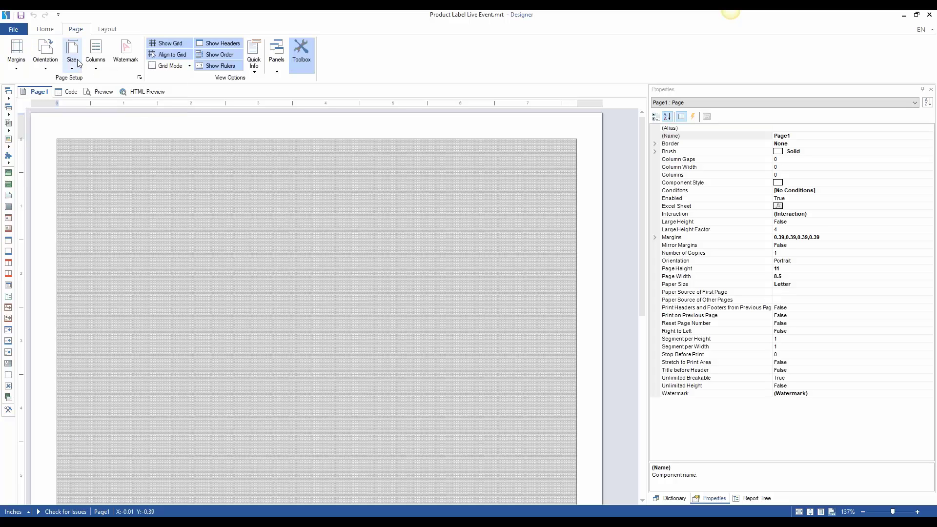
pyautogui.click(74, 62)
pyautogui.click(96, 61)
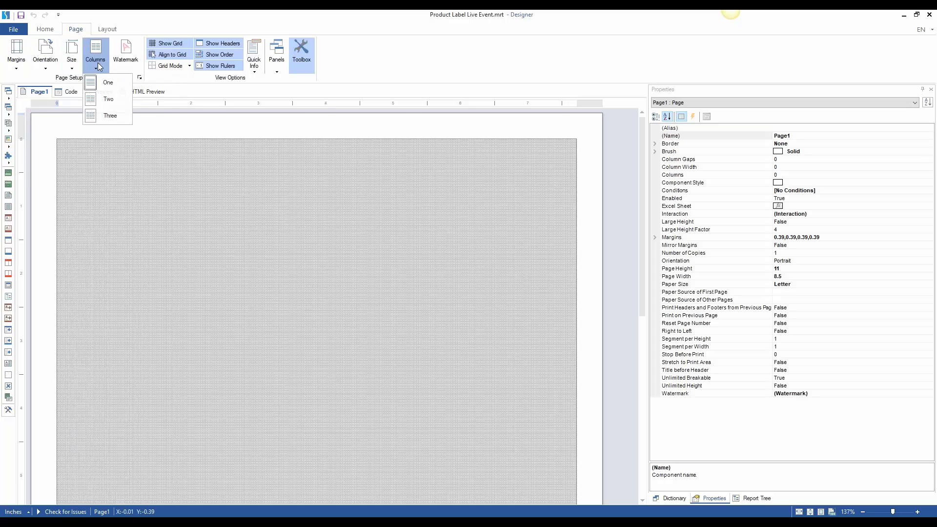
pyautogui.click(132, 66)
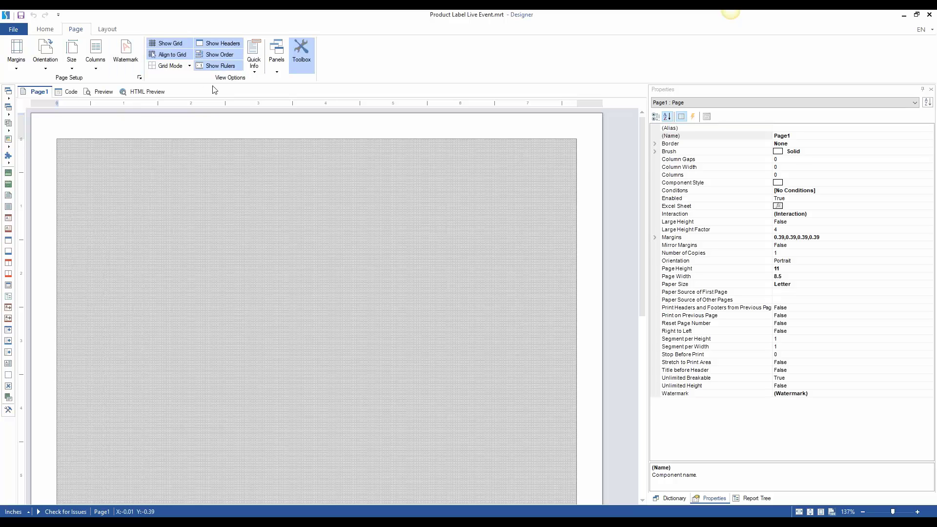
# Examine the Grid Mode choices and the Quick Info display modes among the page's view options
pyautogui.click(171, 65)
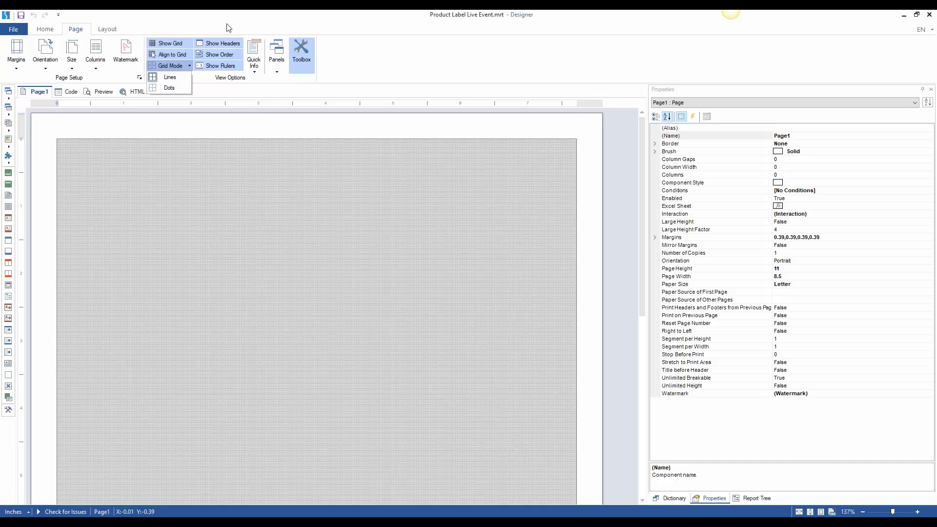
pyautogui.click(256, 61)
pyautogui.click(259, 65)
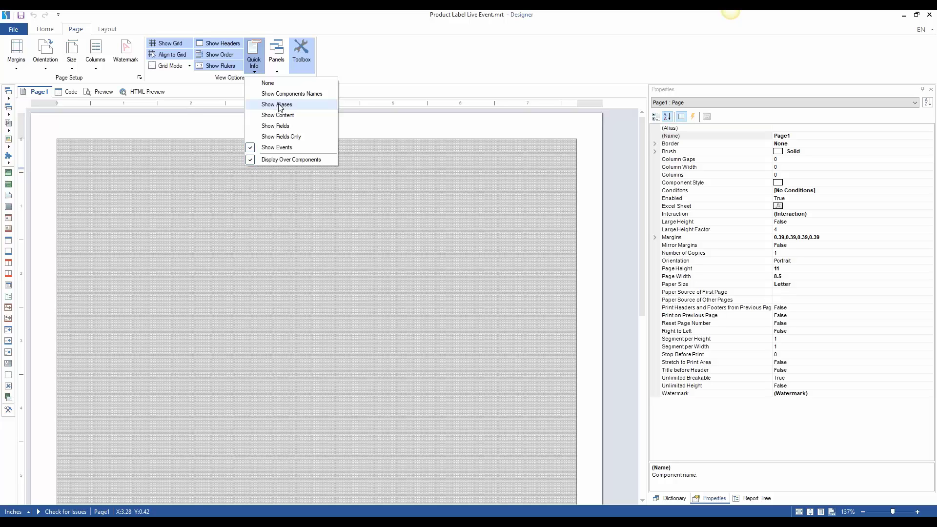
pyautogui.click(348, 63)
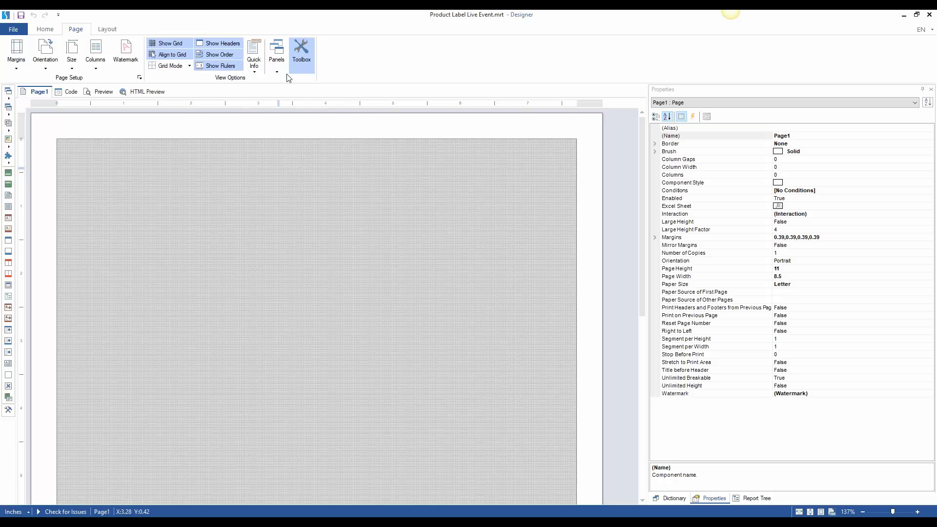
# Hide the designer's Properties panel
pyautogui.click(276, 68)
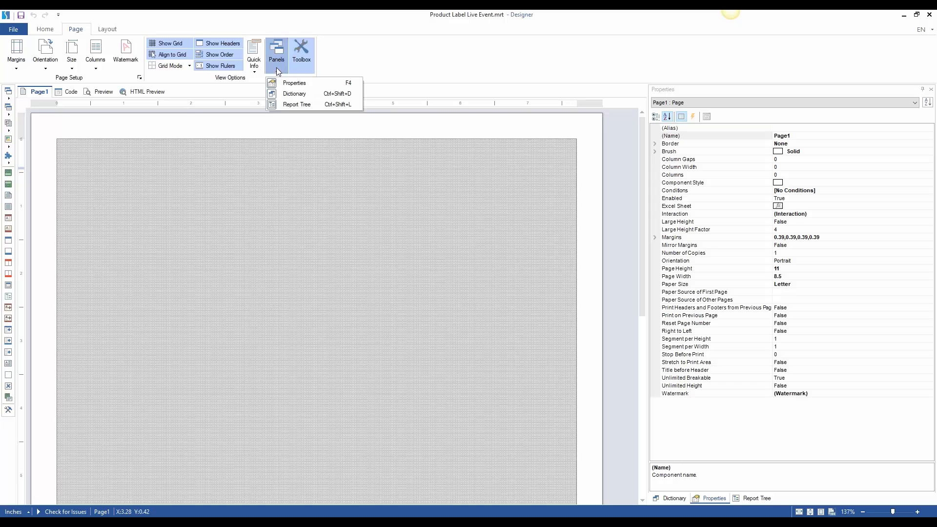
pyautogui.click(318, 83)
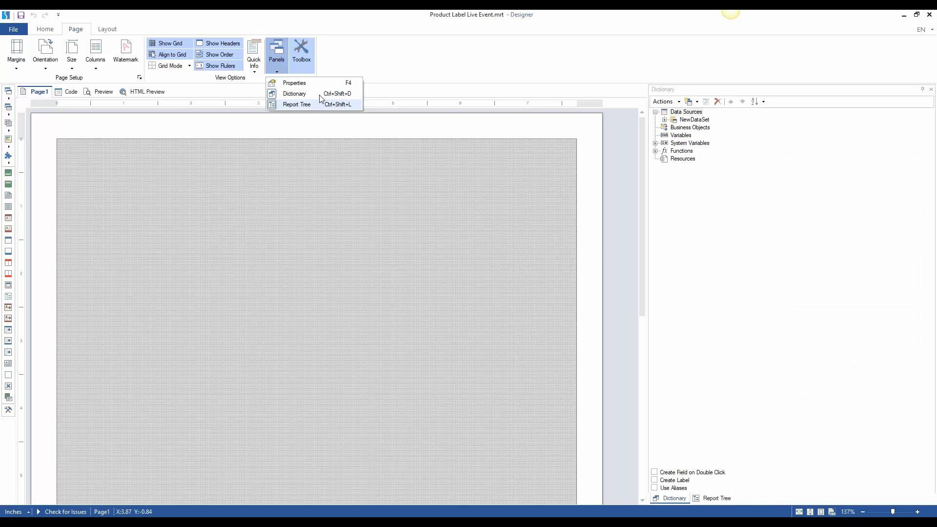
# Show the designer's Properties panel again alongside the Dictionary and Report Tree panels
pyautogui.click(683, 449)
pyautogui.click(660, 488)
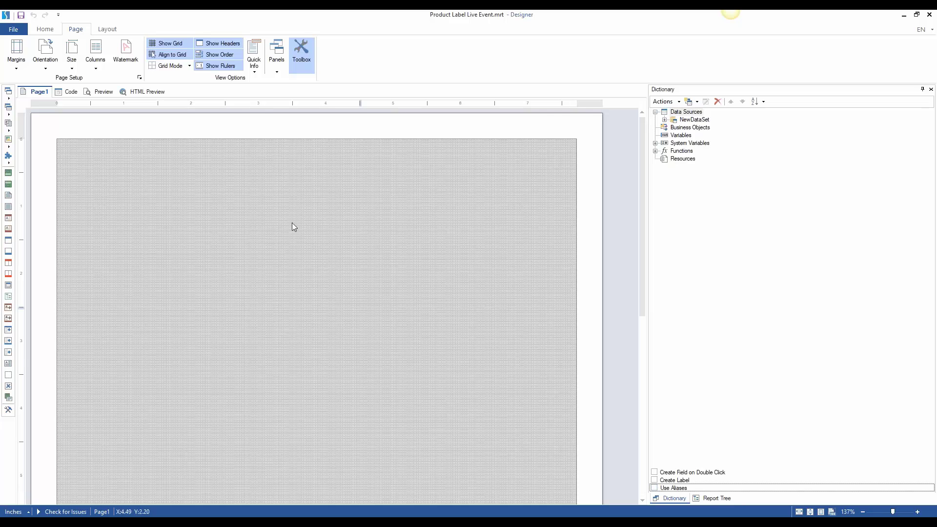
pyautogui.click(276, 56)
pyautogui.click(303, 83)
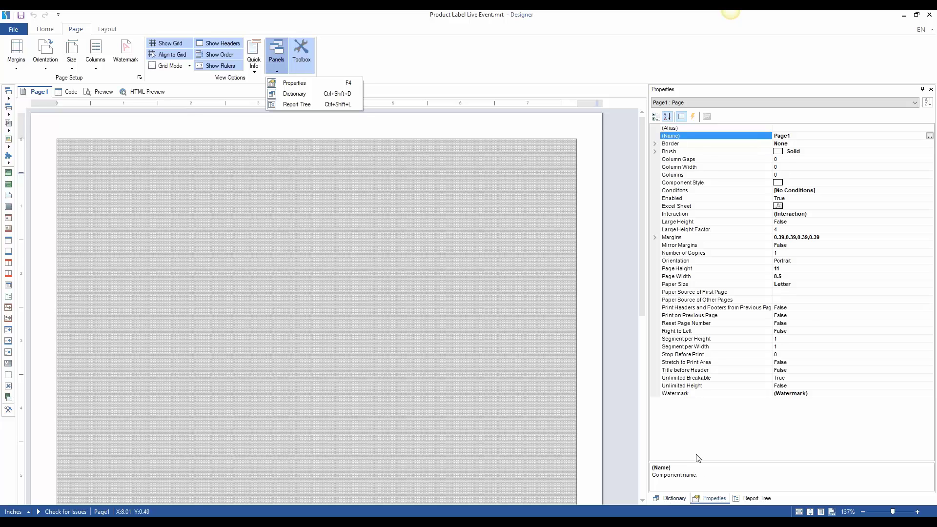
# Examine the fields of the Products table under NewDataSet in the report's Dictionary
pyautogui.click(676, 499)
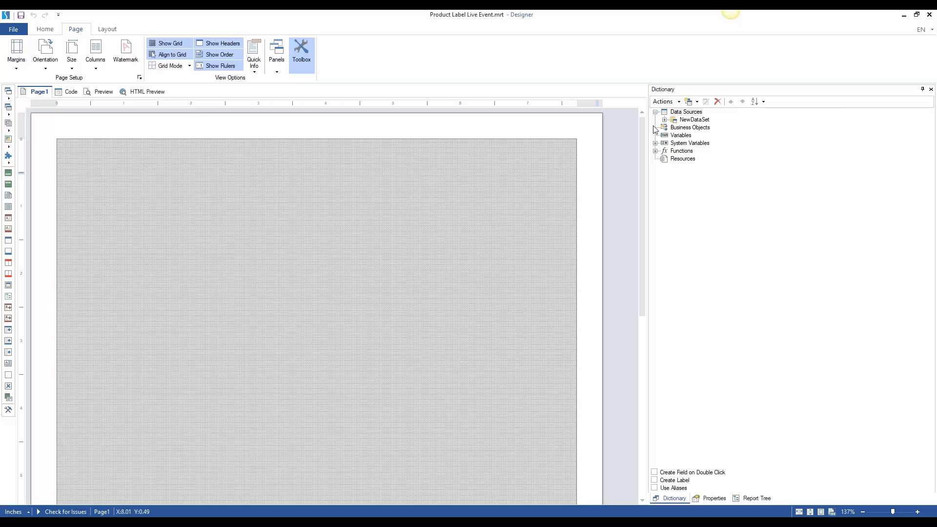
pyautogui.click(664, 120)
pyautogui.click(674, 128)
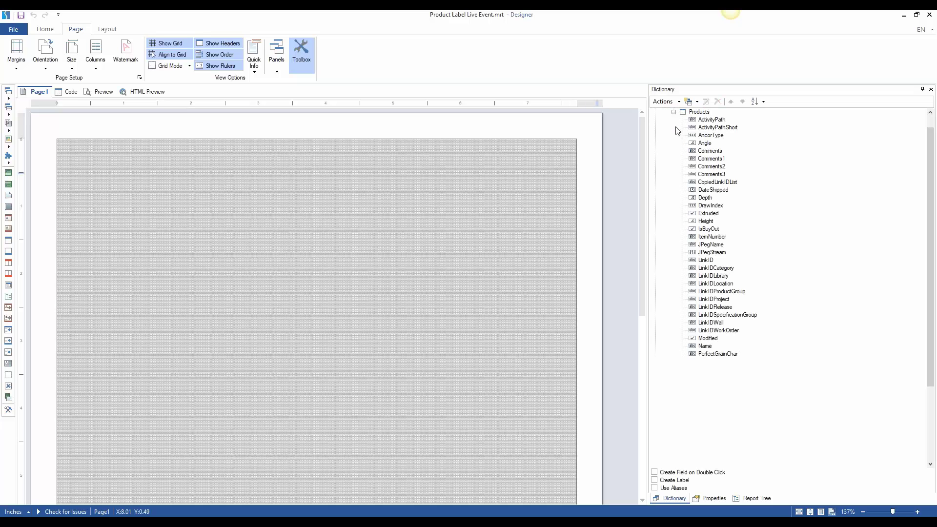
pyautogui.scroll(-2, 699, 177)
pyautogui.scroll(1, 681, 180)
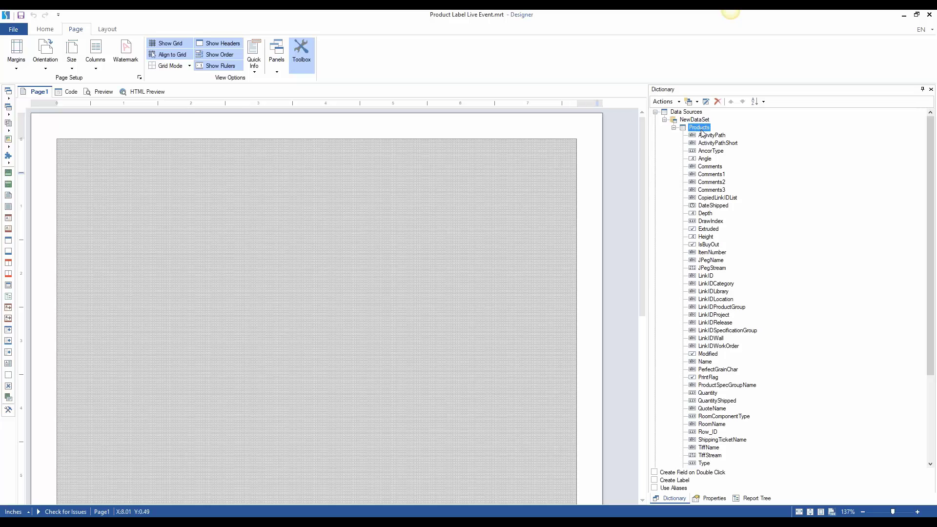
pyautogui.click(707, 190)
pyautogui.scroll(-1, 707, 190)
pyautogui.scroll(-1, 707, 190)
pyautogui.scroll(2, 705, 188)
pyautogui.click(674, 128)
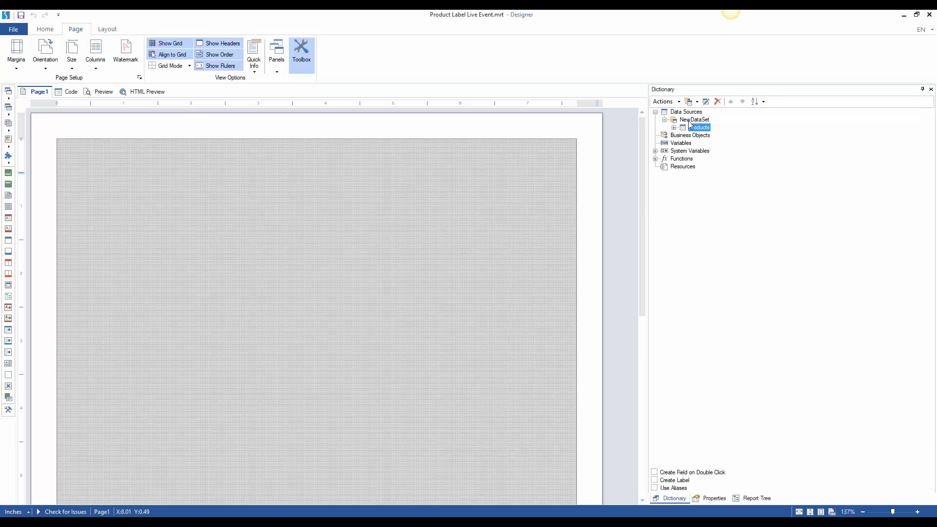
# Look at the Business Objects category and the data types offered for a new variable, and cancel without creating one
pyautogui.click(686, 137)
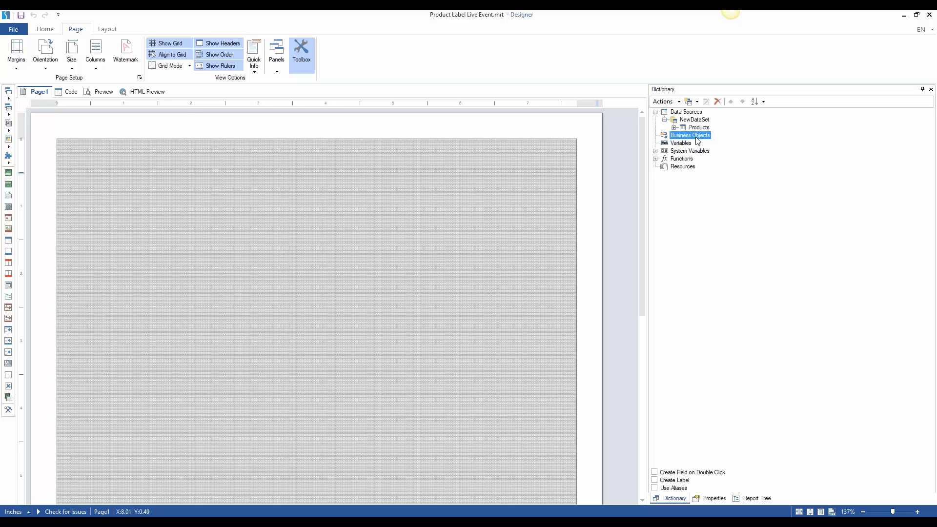
pyautogui.click(678, 145)
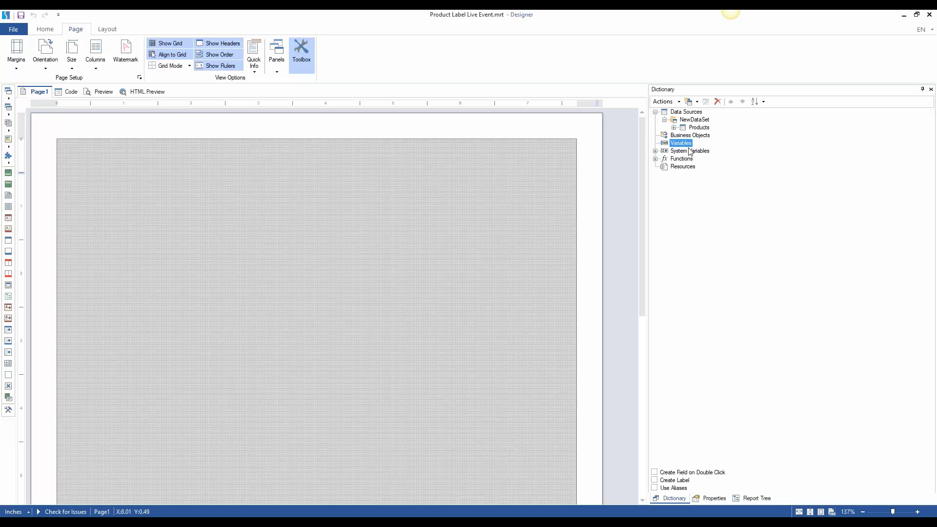
pyautogui.rightClick(681, 145)
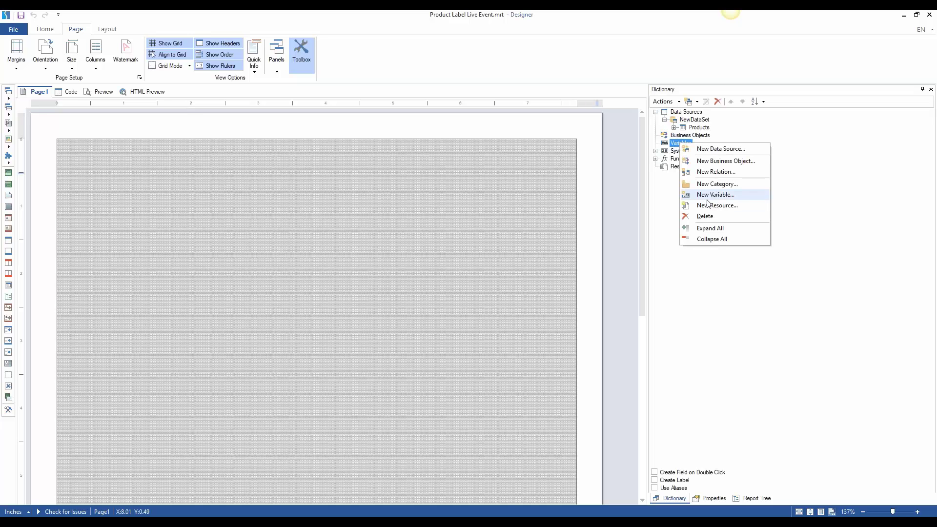
pyautogui.click(705, 195)
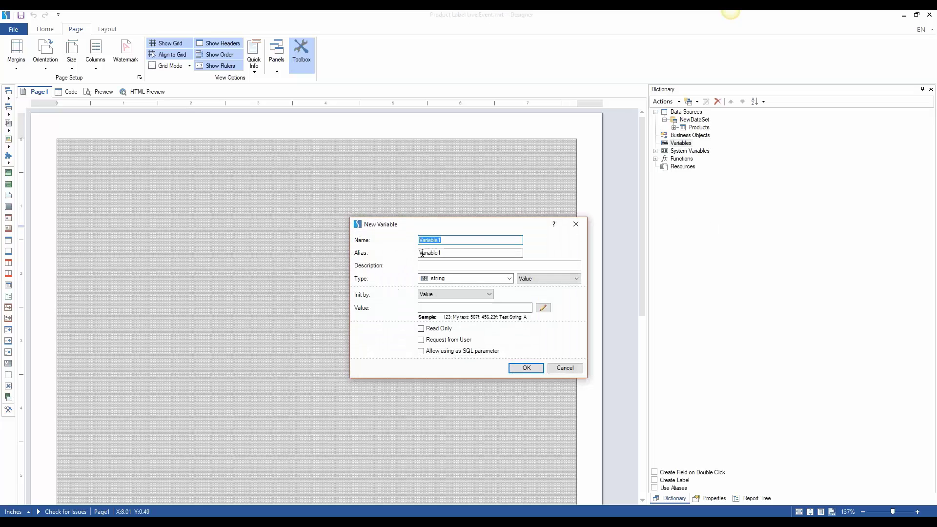
pyautogui.click(507, 279)
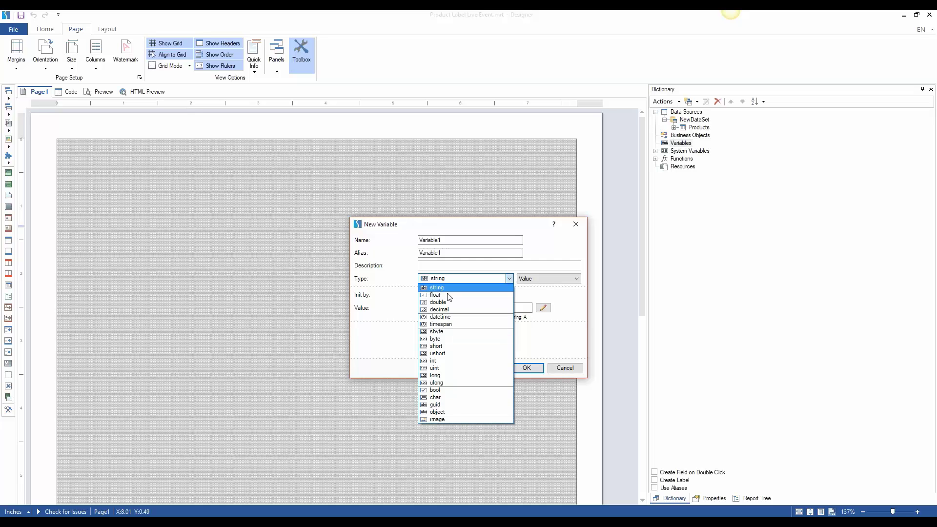
pyautogui.click(576, 294)
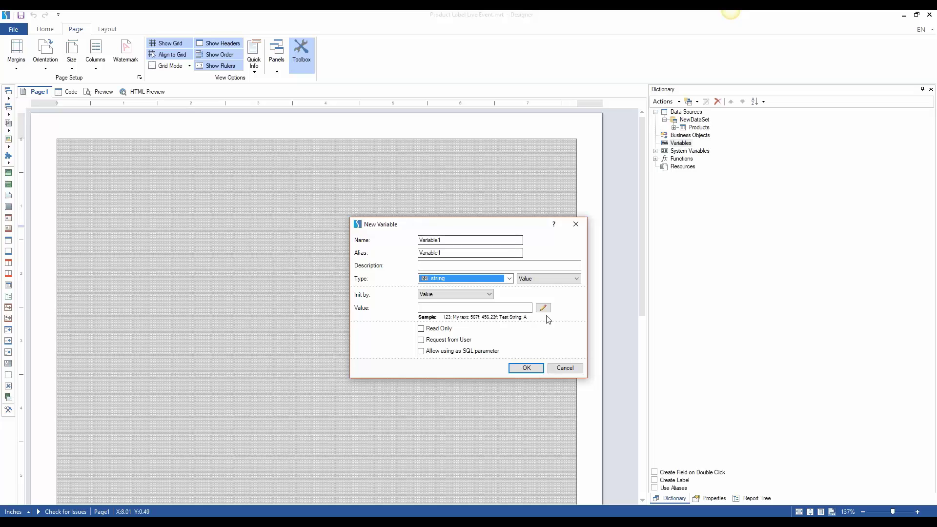
pyautogui.click(566, 368)
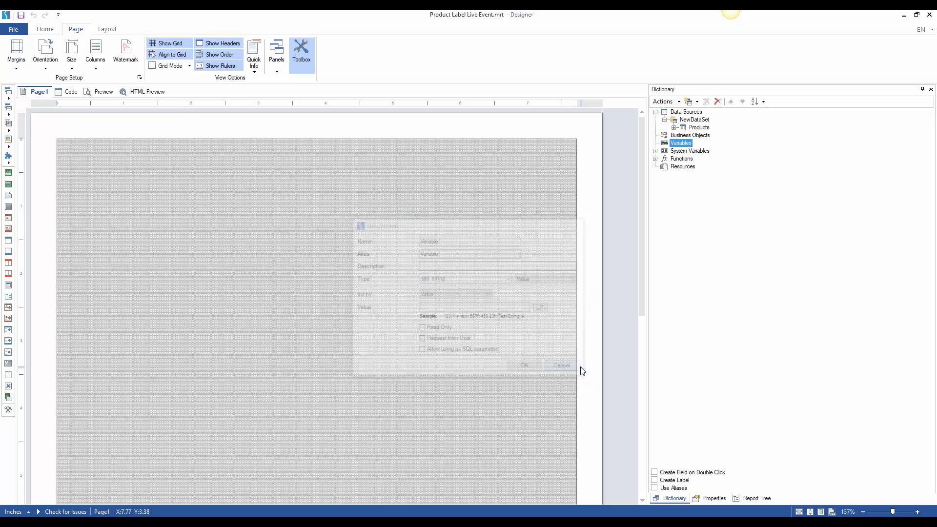
# Examine the available system variables, including the descriptions of Today and PageNofM
pyautogui.click(655, 152)
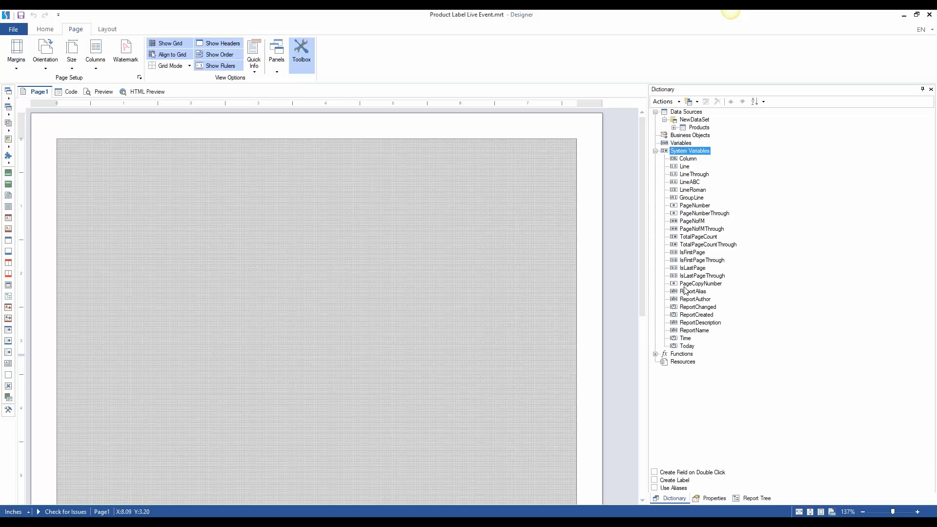
pyautogui.click(687, 348)
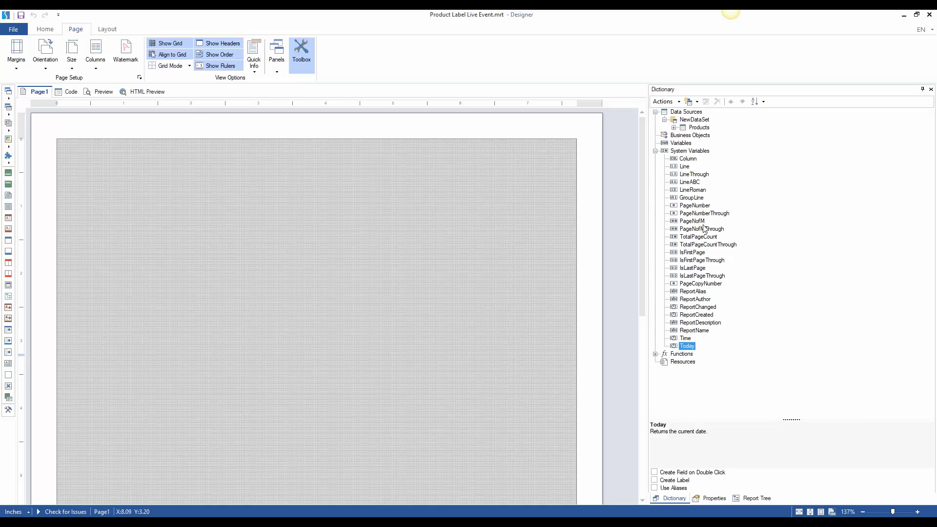
pyautogui.click(698, 221)
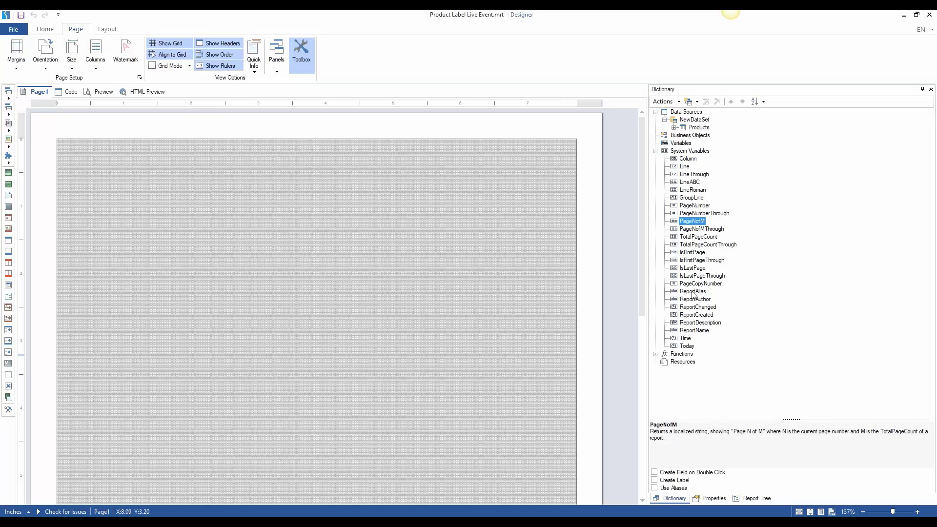
pyautogui.click(655, 150)
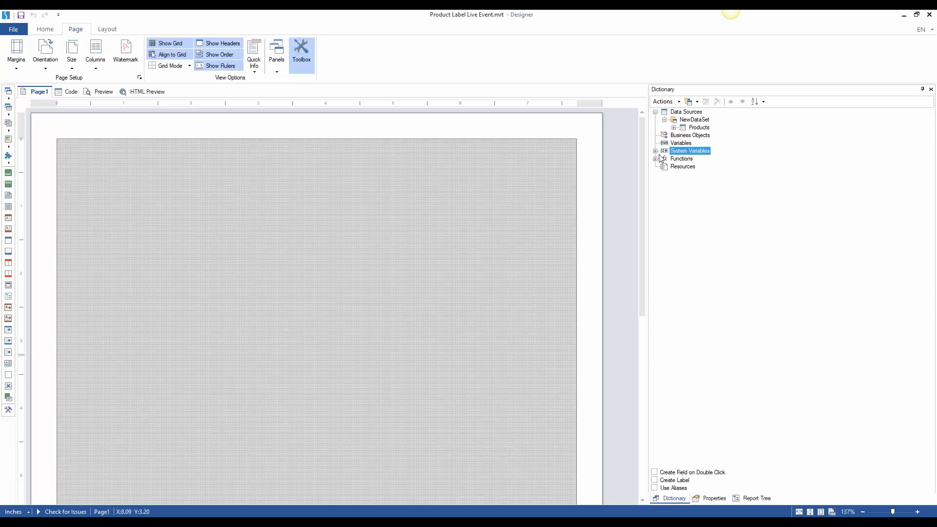
# Examine the Date functions in the Dictionary, including the DayOfWeek variants and the description of DayOfWeek (DateTime, string)
pyautogui.click(655, 159)
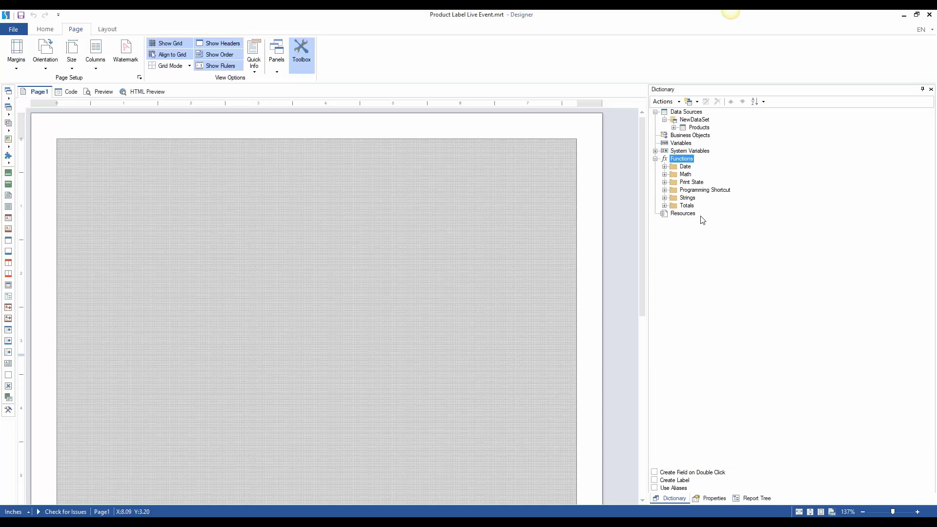
pyautogui.click(664, 166)
pyautogui.click(665, 168)
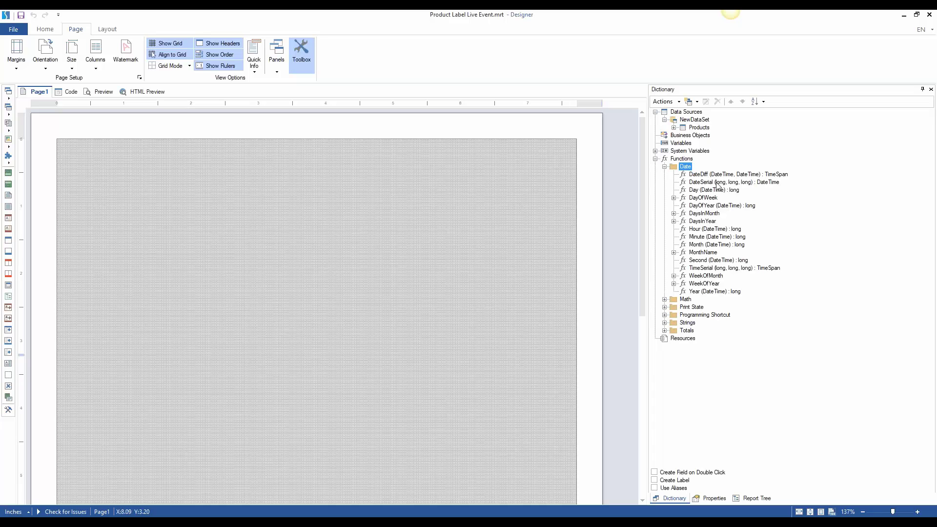
pyautogui.click(674, 198)
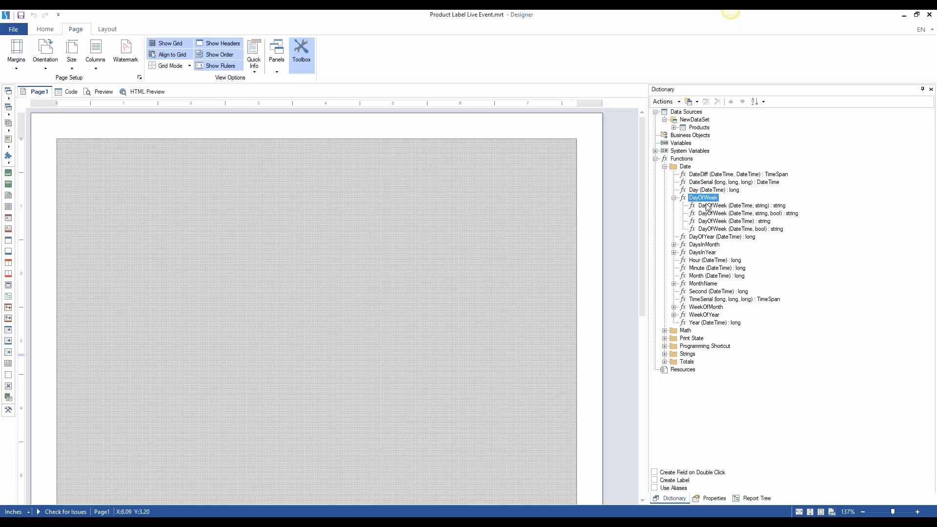
pyautogui.click(747, 205)
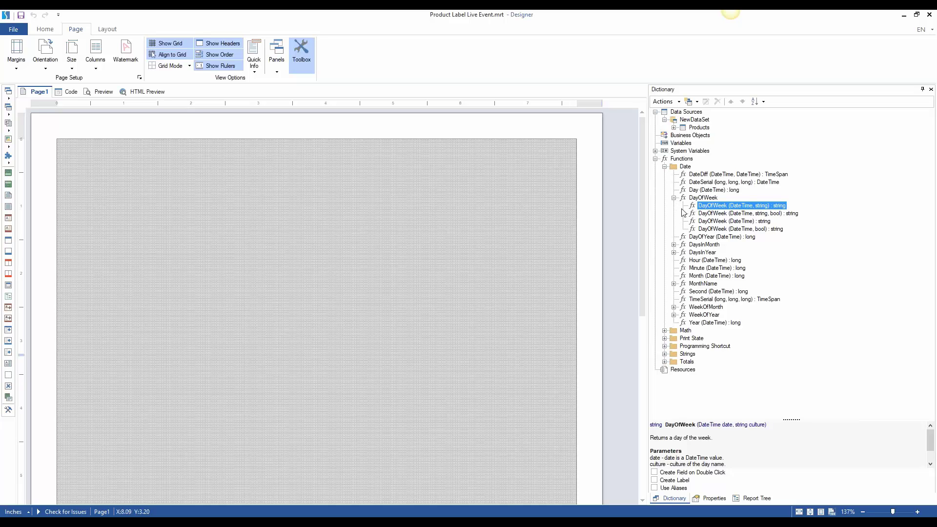
pyautogui.click(707, 199)
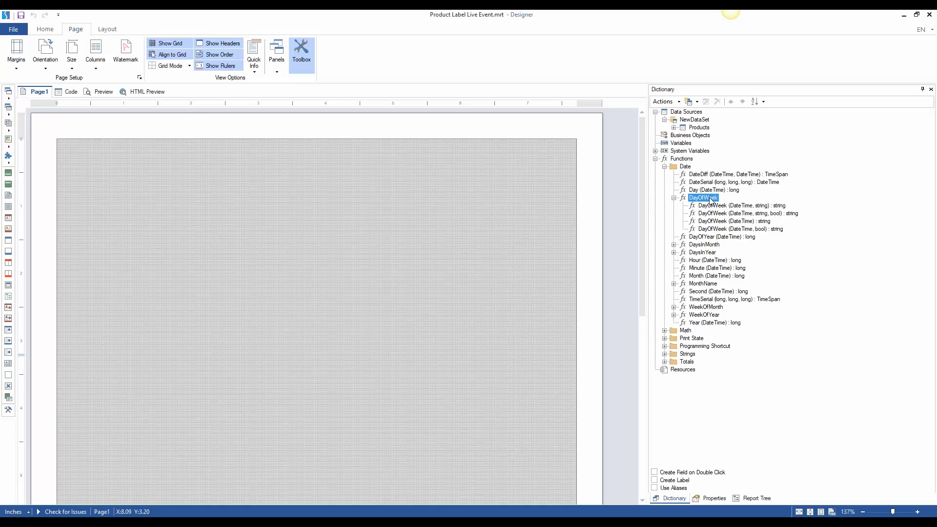
pyautogui.click(665, 167)
# Examine the Math functions in the Dictionary, including the variants of Floor
pyautogui.click(665, 174)
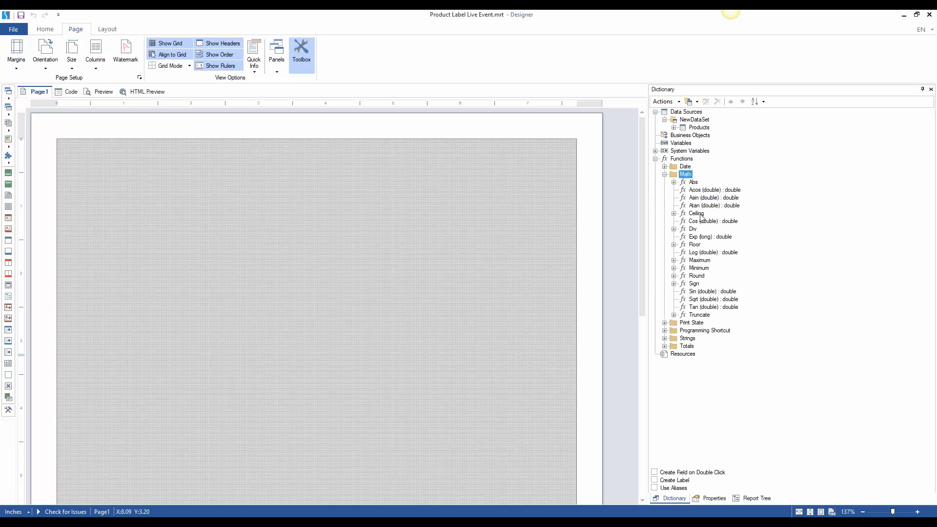
pyautogui.click(674, 244)
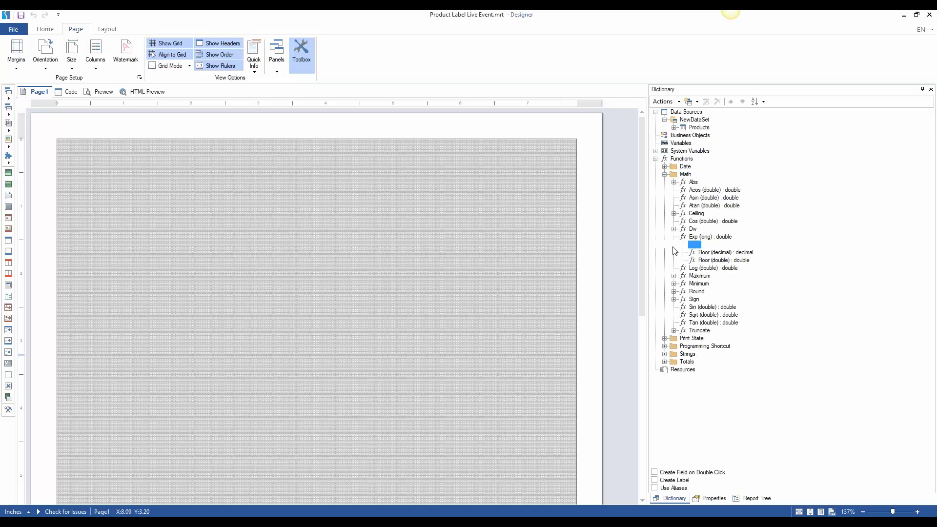
pyautogui.click(674, 244)
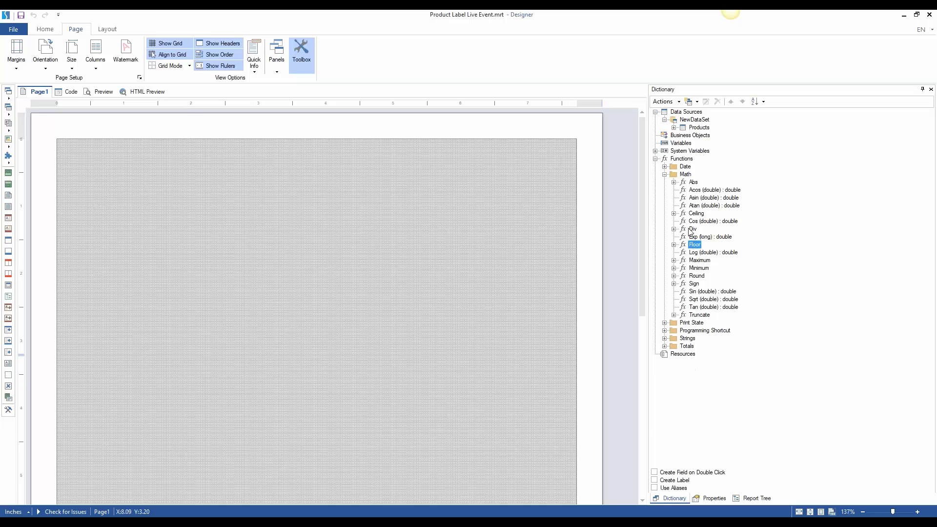
pyautogui.click(665, 175)
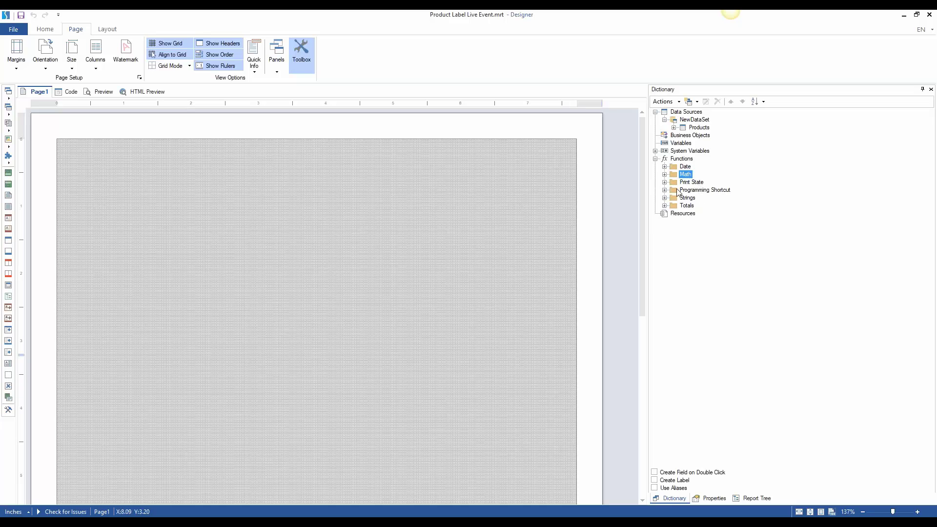
# Read the descriptions of the Choose, IIF and Switch functions in the Programming Shortcut category
pyautogui.click(665, 191)
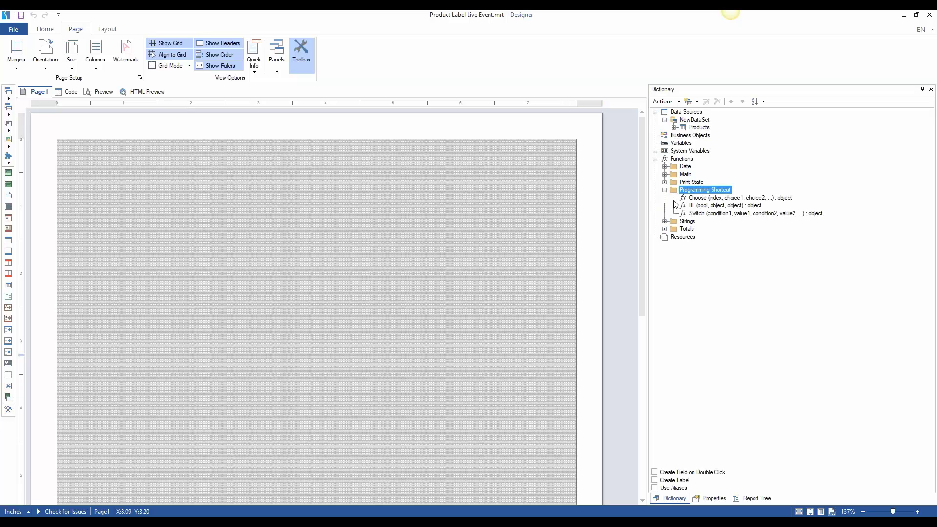
pyautogui.click(716, 198)
pyautogui.click(717, 207)
pyautogui.click(721, 214)
pyautogui.click(719, 205)
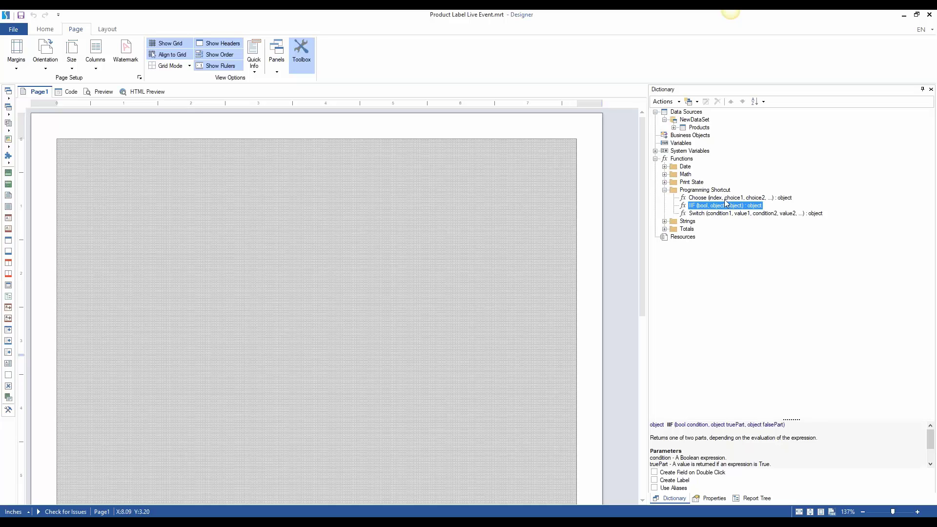
pyautogui.click(728, 200)
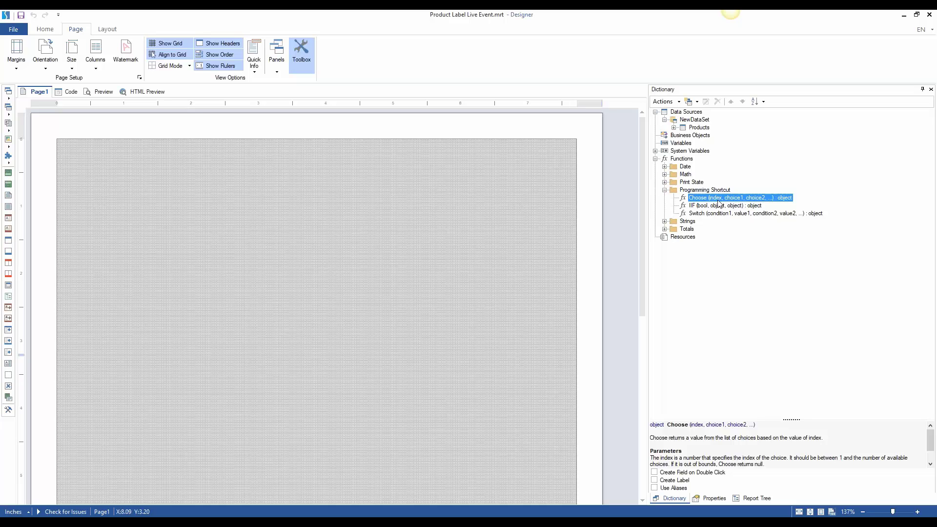
pyautogui.click(722, 206)
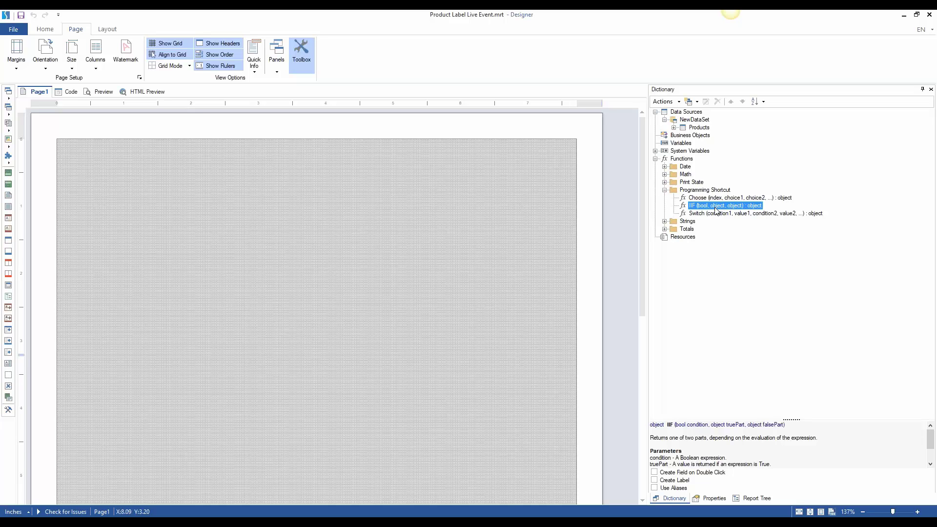
pyautogui.click(665, 190)
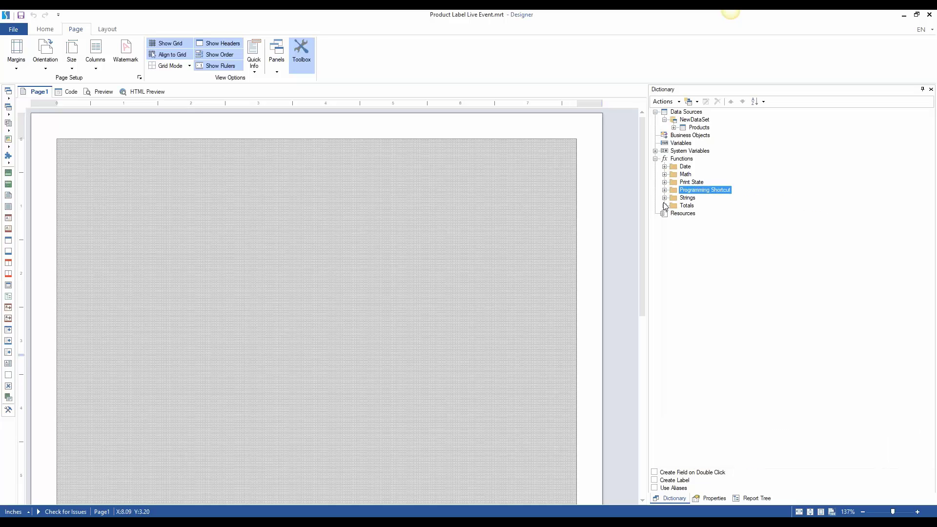
pyautogui.click(664, 190)
pyautogui.click(698, 206)
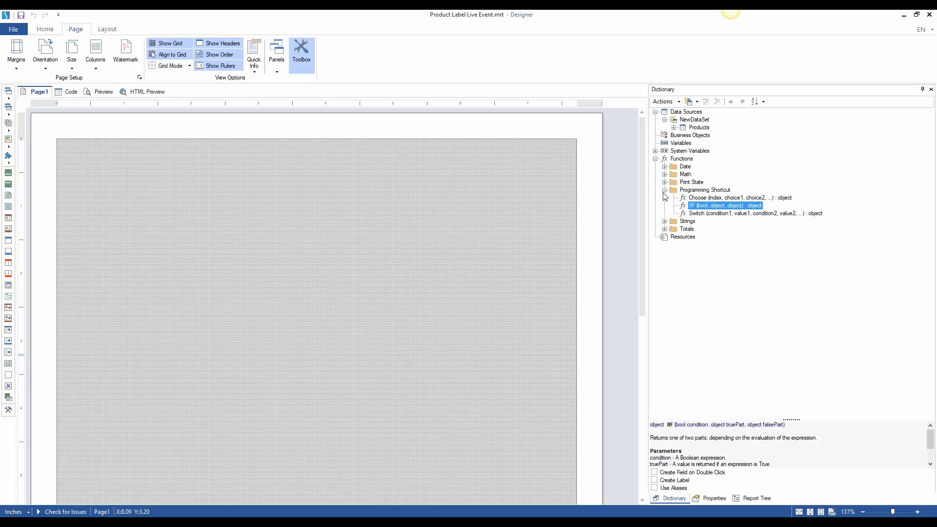
pyautogui.click(664, 190)
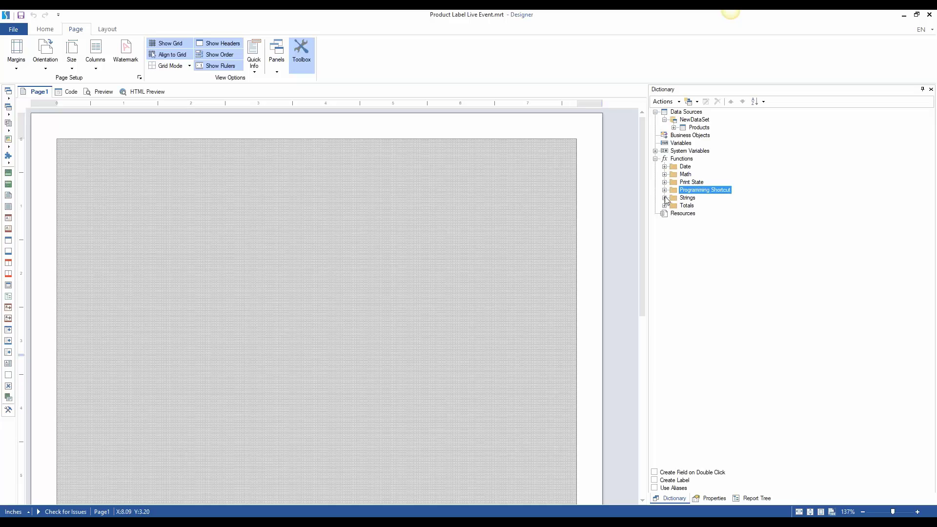
# Examine the Strings functions in the Dictionary and read the description of Replace
pyautogui.click(664, 198)
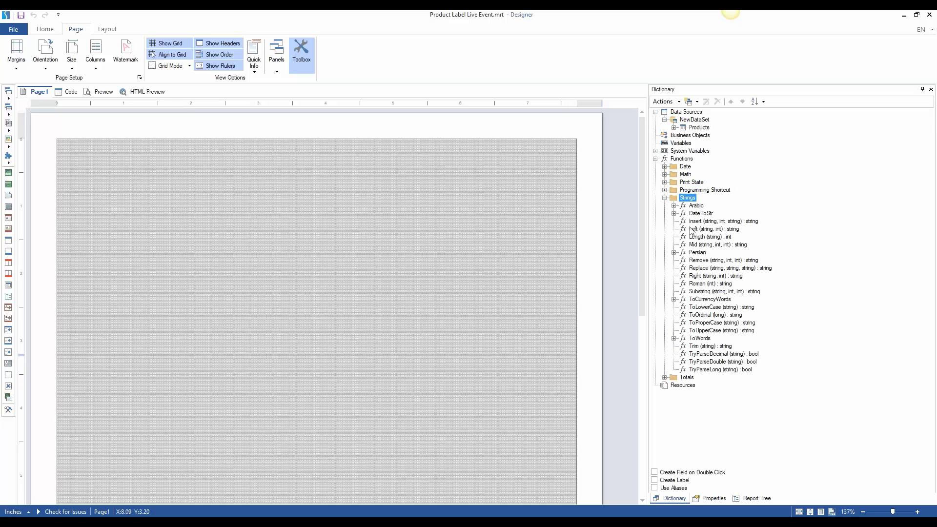
pyautogui.click(711, 270)
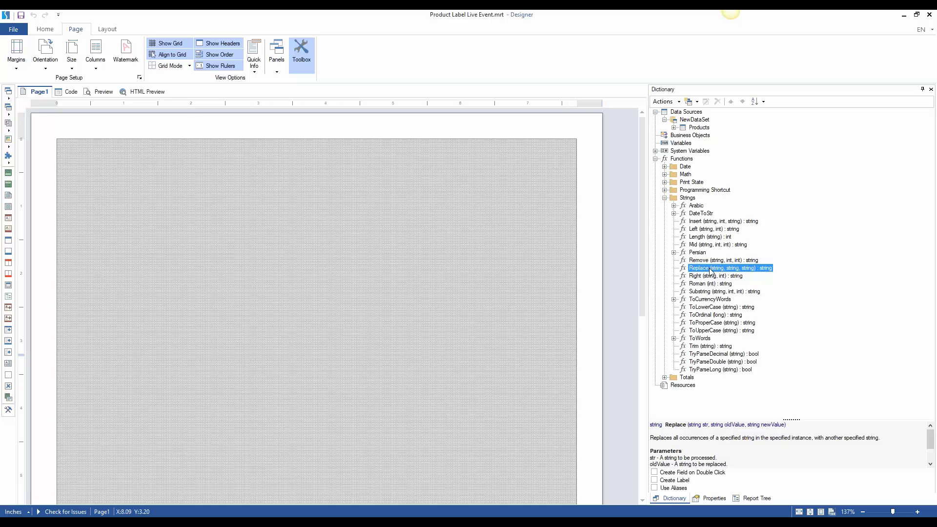
# Examine the Totals functions in the Dictionary
pyautogui.click(664, 198)
pyautogui.click(665, 206)
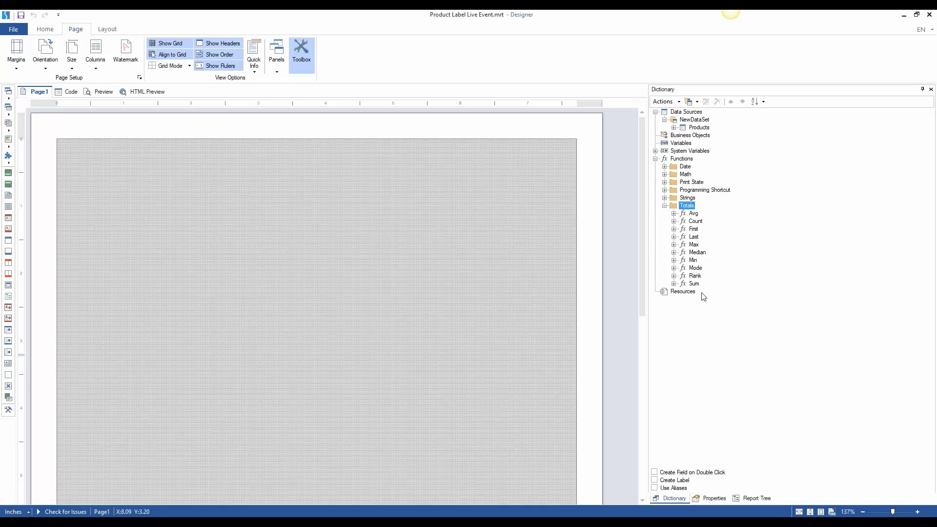
pyautogui.click(664, 205)
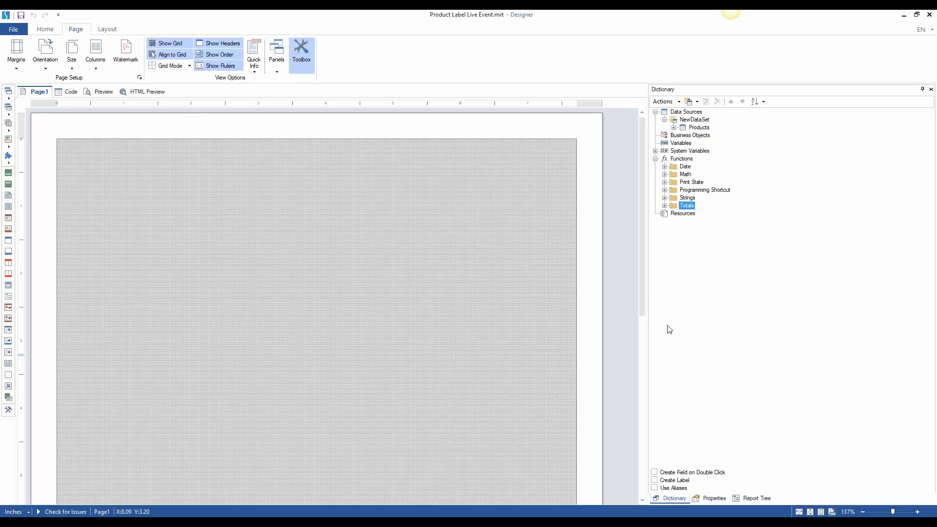
# Examine the report's own properties, including the descriptions of Calculation Mode and Parameters Orientation
pyautogui.click(712, 498)
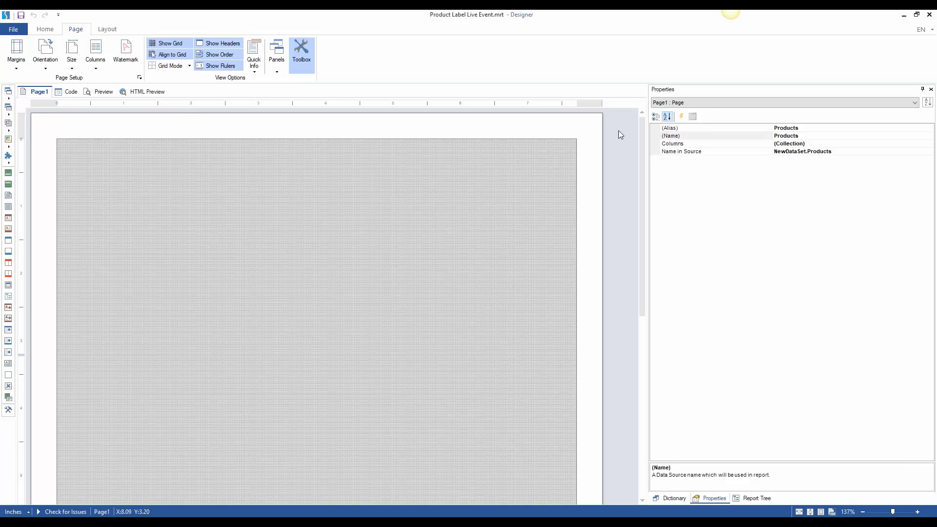
pyautogui.click(628, 157)
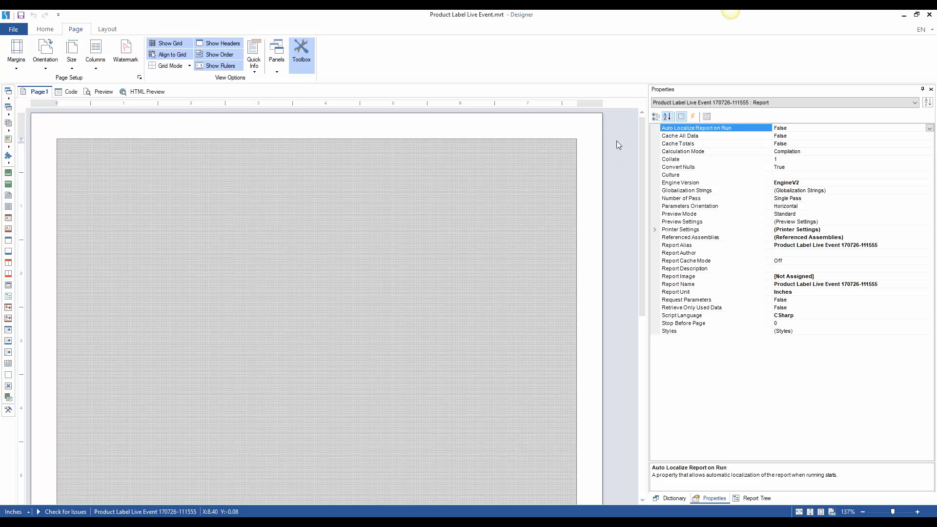
pyautogui.click(710, 139)
pyautogui.click(711, 152)
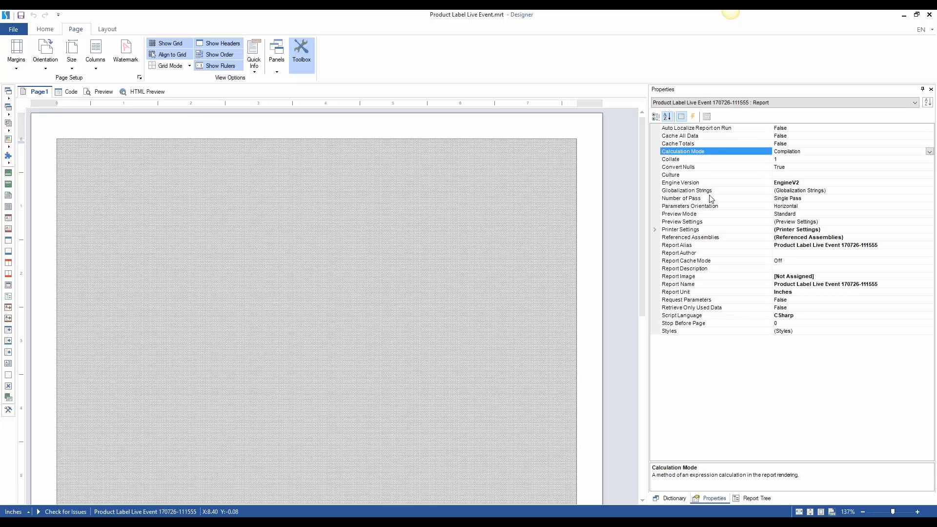
pyautogui.click(711, 208)
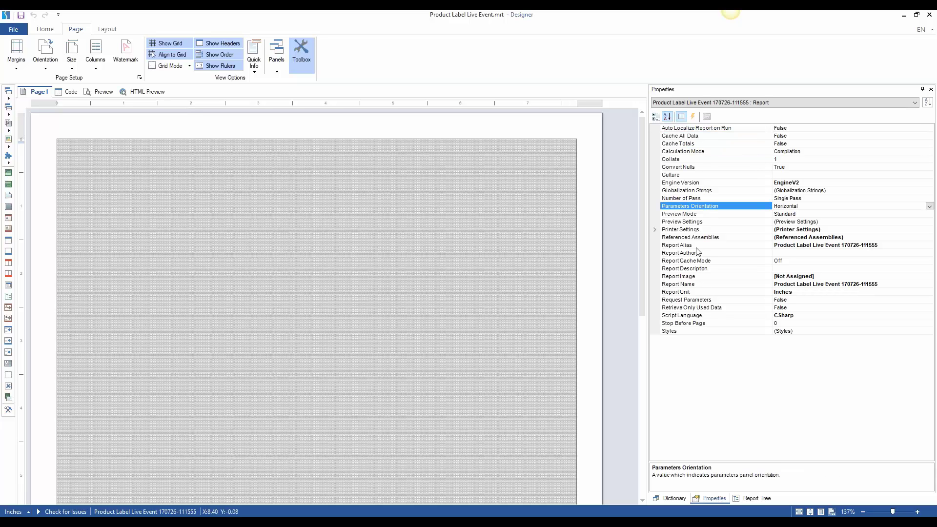
# Set the report's Script Language property to VB
pyautogui.click(704, 316)
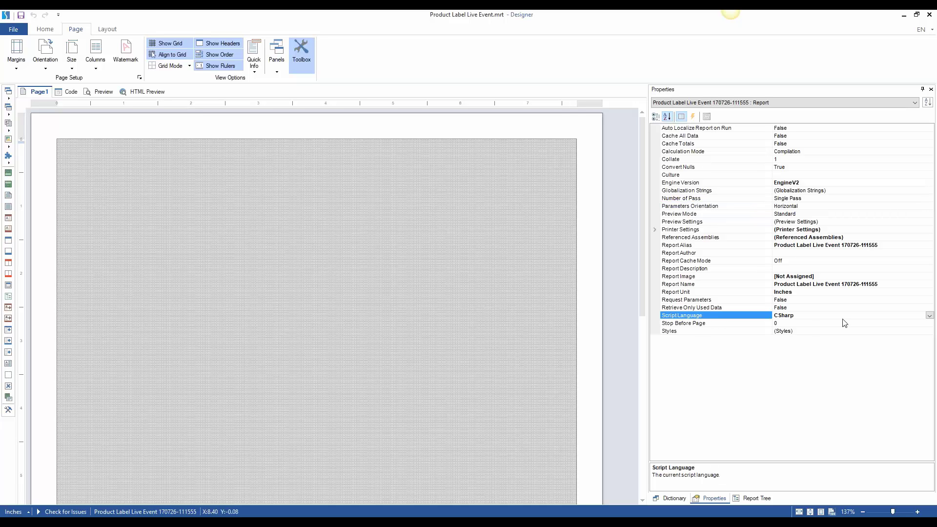
pyautogui.click(930, 315)
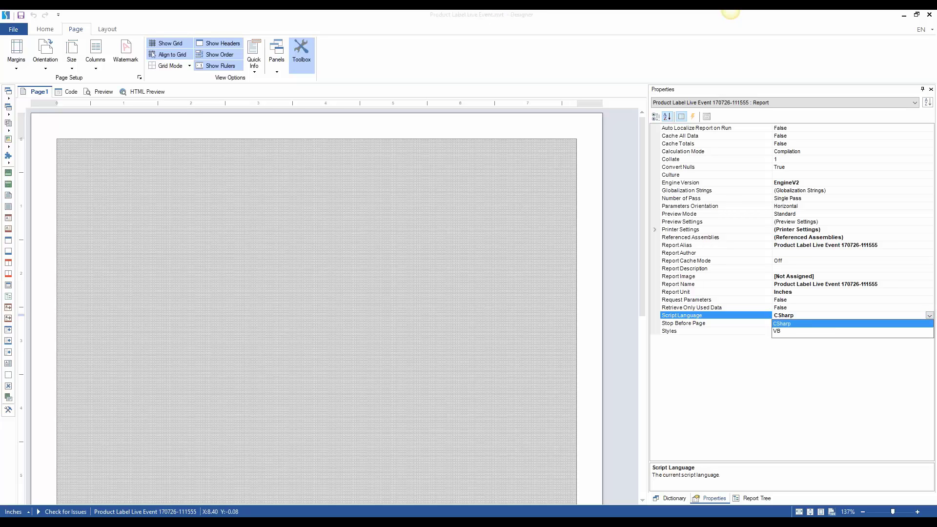
pyautogui.click(779, 331)
pyautogui.click(757, 307)
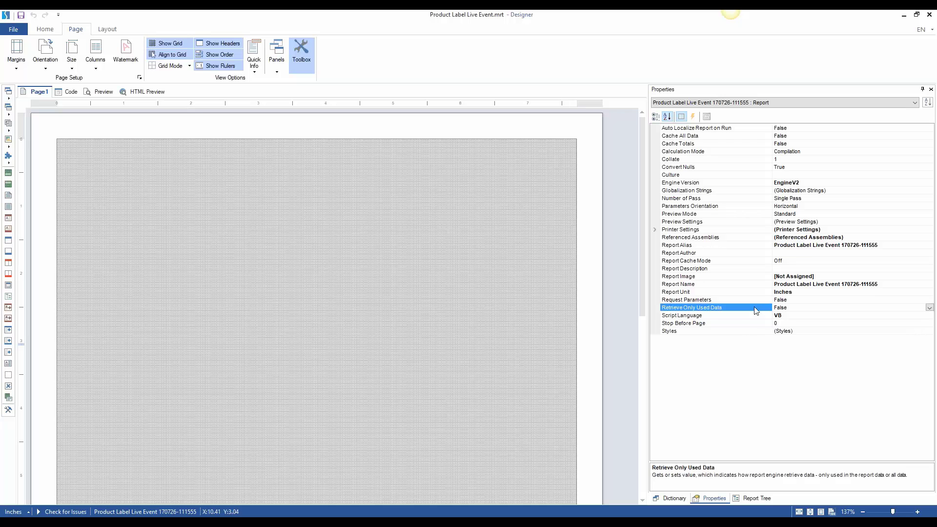
pyautogui.click(754, 318)
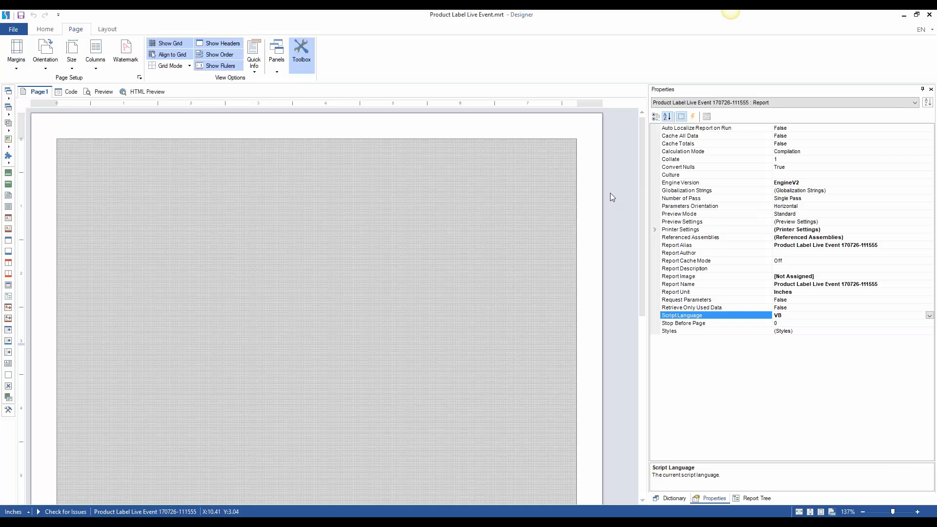
# Examine Page1's properties, including Orientation, Large Height and Excel Sheet, and view its Page Setup without changing anything
pyautogui.click(595, 130)
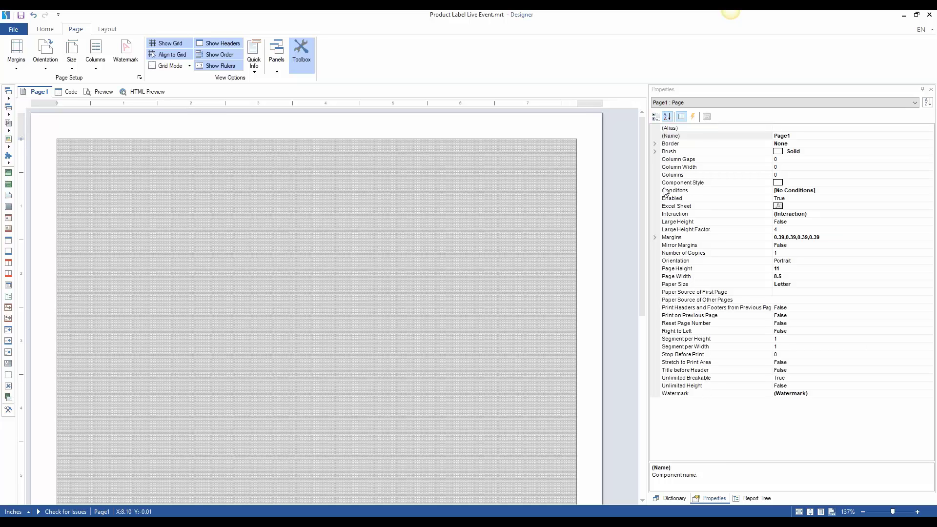
pyautogui.doubleClick(591, 128)
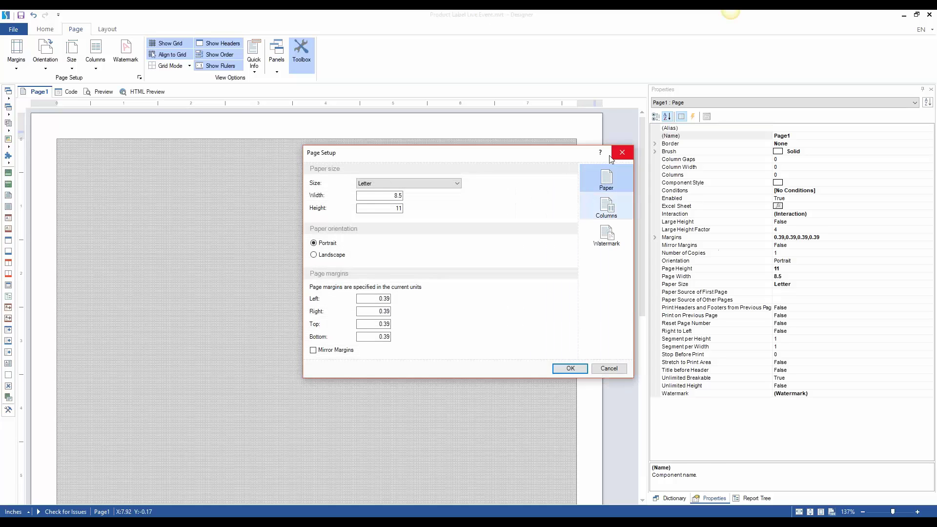
pyautogui.click(621, 152)
pyautogui.click(680, 291)
pyautogui.click(687, 261)
pyautogui.click(687, 222)
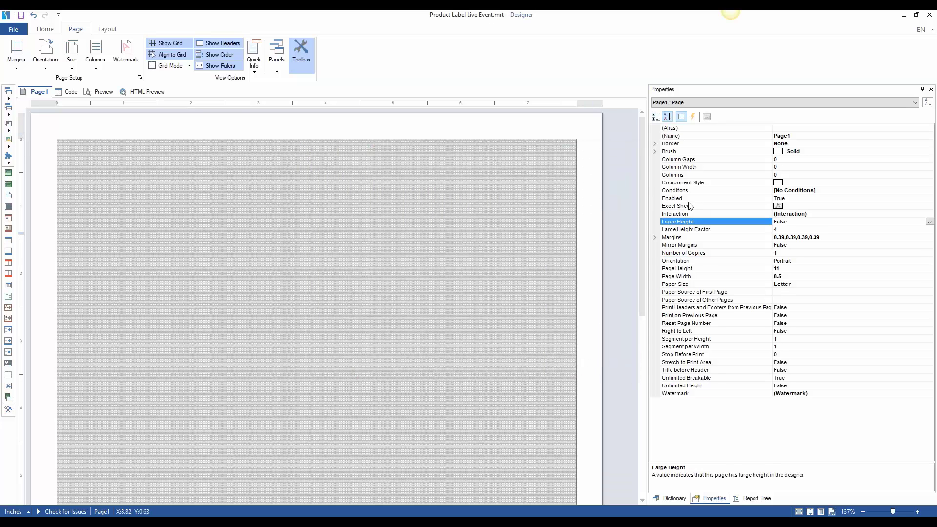
pyautogui.click(685, 207)
pyautogui.click(590, 131)
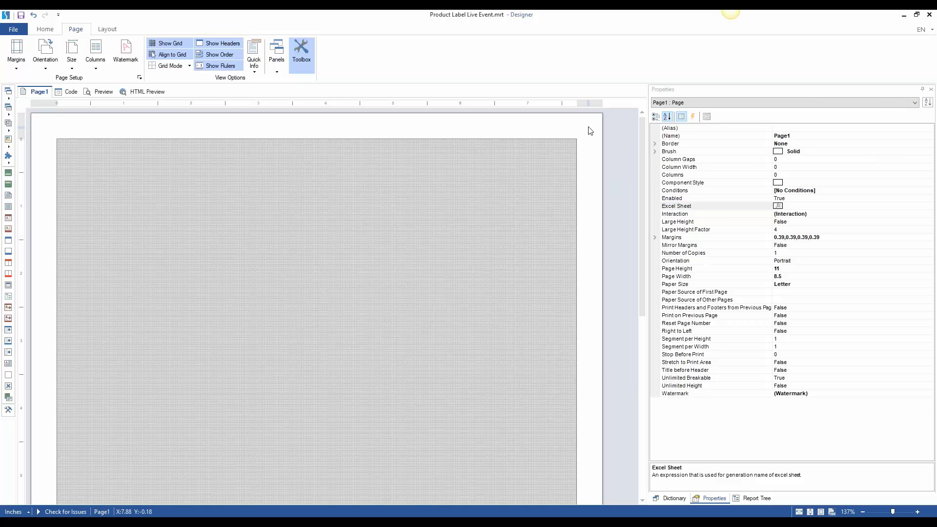
# Set Page1's paper size to a width of 4 inches and a height of 1 inch in Page Setup
pyautogui.doubleClick(590, 131)
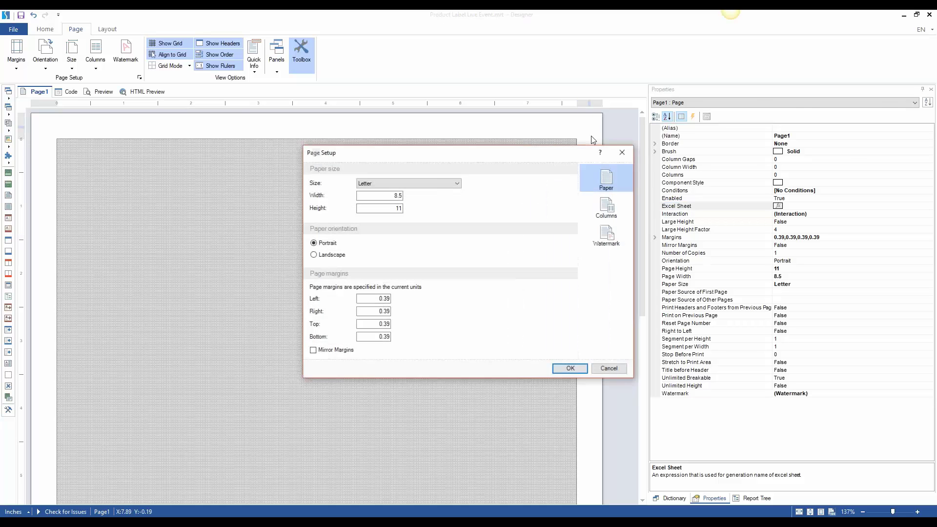
pyautogui.moveTo(532, 127); pyautogui.dragTo(512, 95)
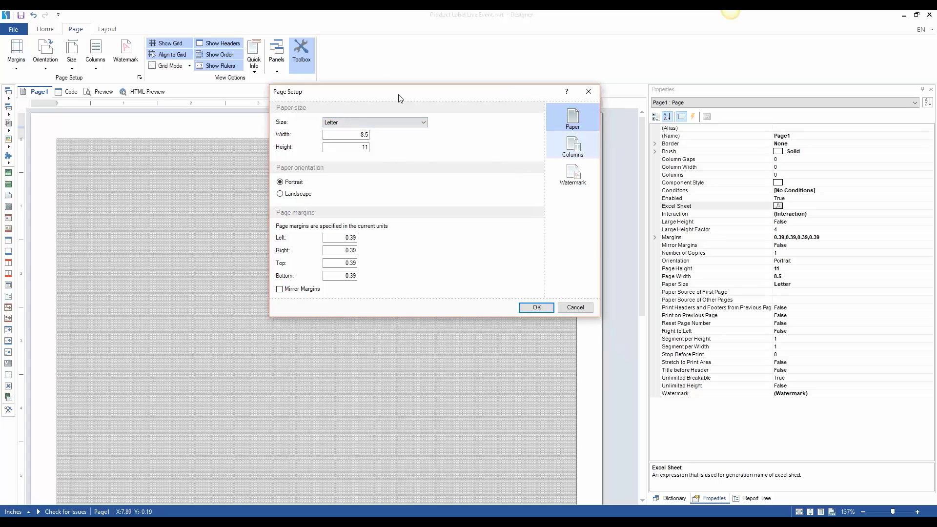
pyautogui.moveTo(398, 97); pyautogui.dragTo(398, 115)
pyautogui.moveTo(353, 155); pyautogui.dragTo(368, 152)
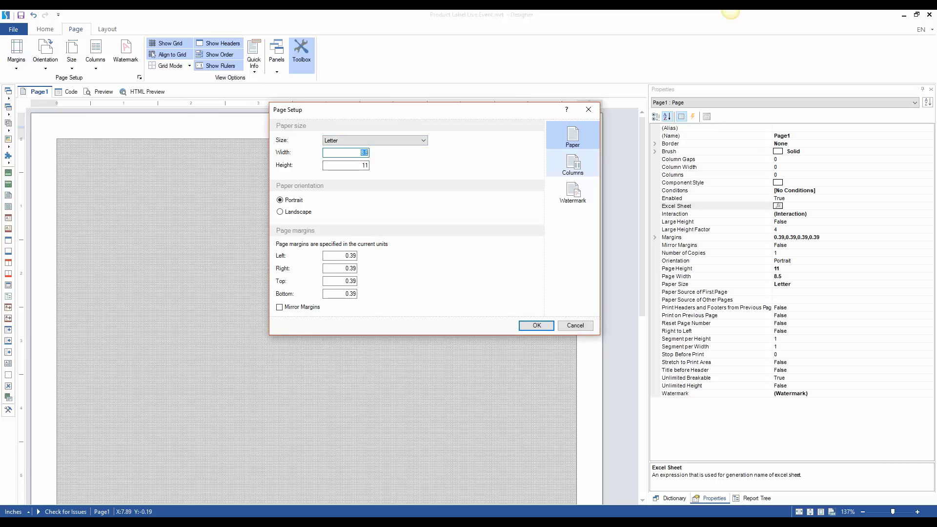
pyautogui.write('4')
pyautogui.press('Tab')
pyautogui.write('1')
pyautogui.moveTo(343, 255); pyautogui.dragTo(379, 248)
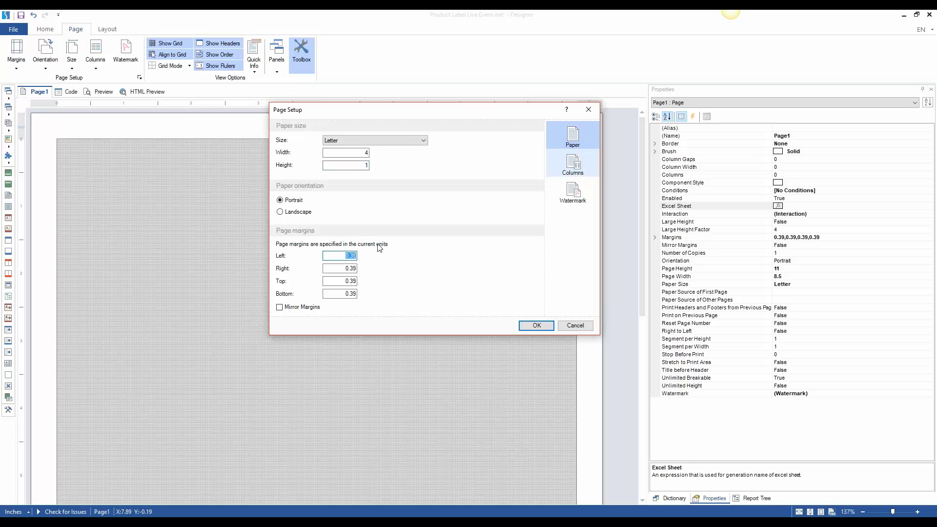
# Review the column and watermark settings in Page Setup and apply the new paper size to the page
pyautogui.click(566, 168)
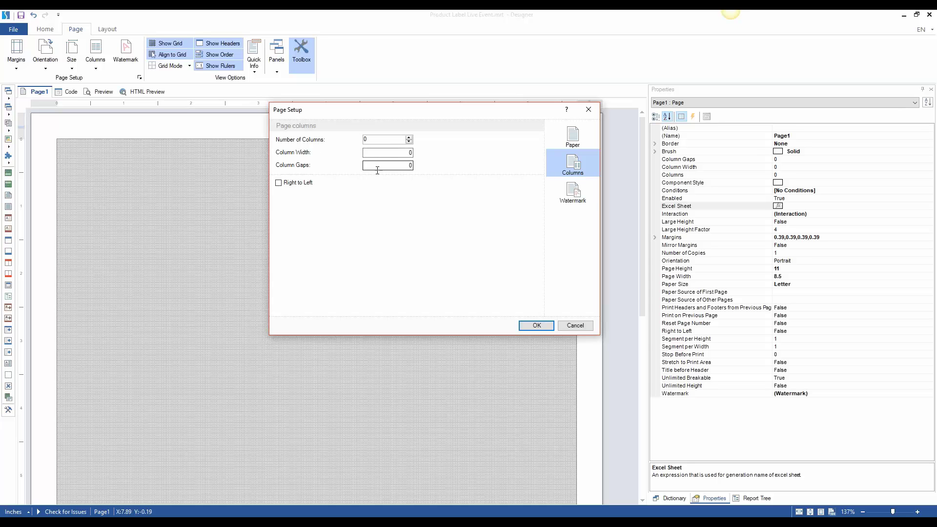
pyautogui.click(564, 198)
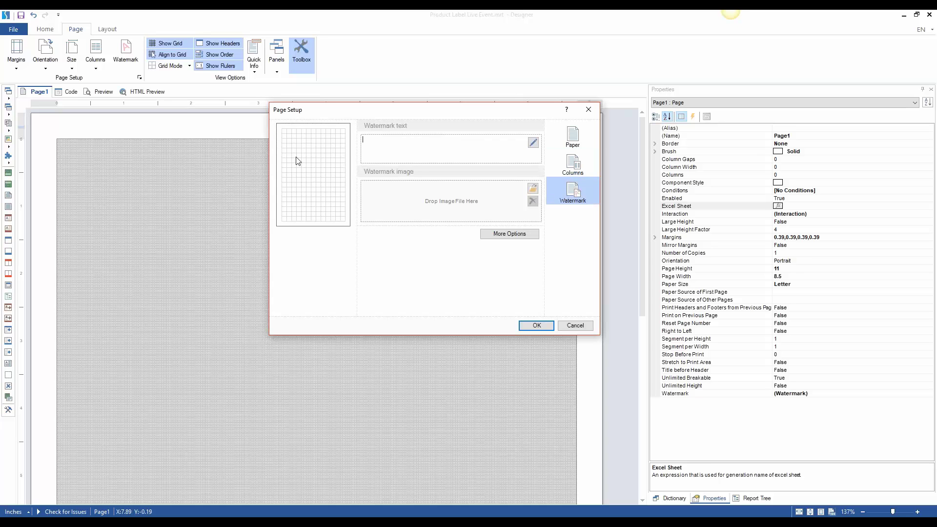
pyautogui.click(565, 169)
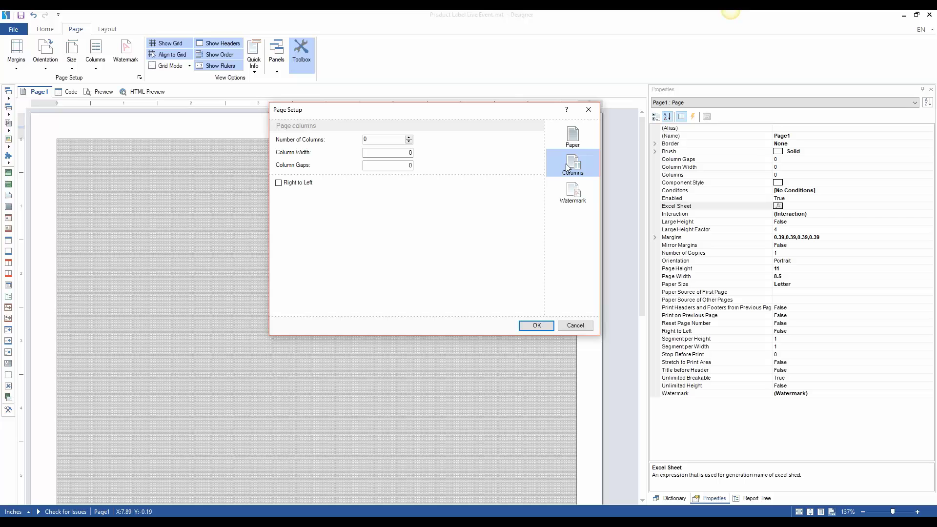
pyautogui.click(573, 136)
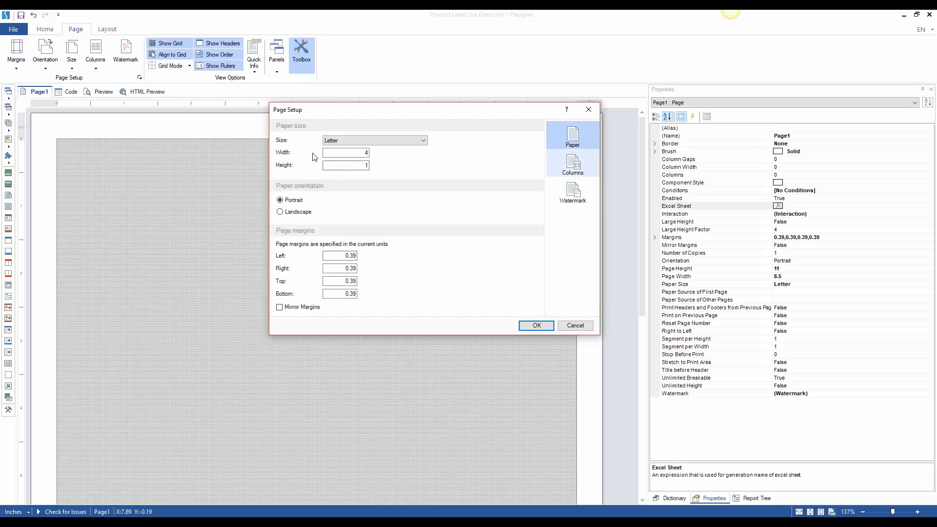
pyautogui.click(537, 326)
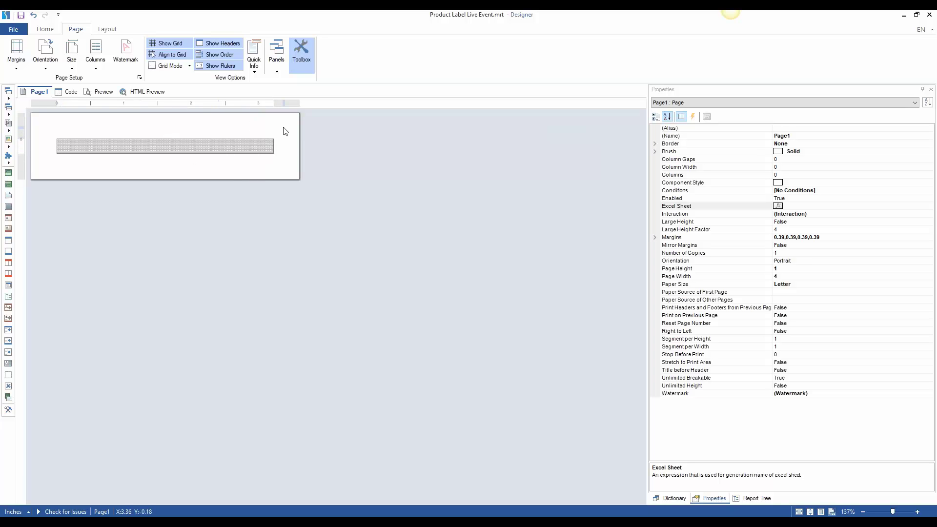
# Set the left, right, top and bottom margins of Page1 to 0
pyautogui.doubleClick(361, 198)
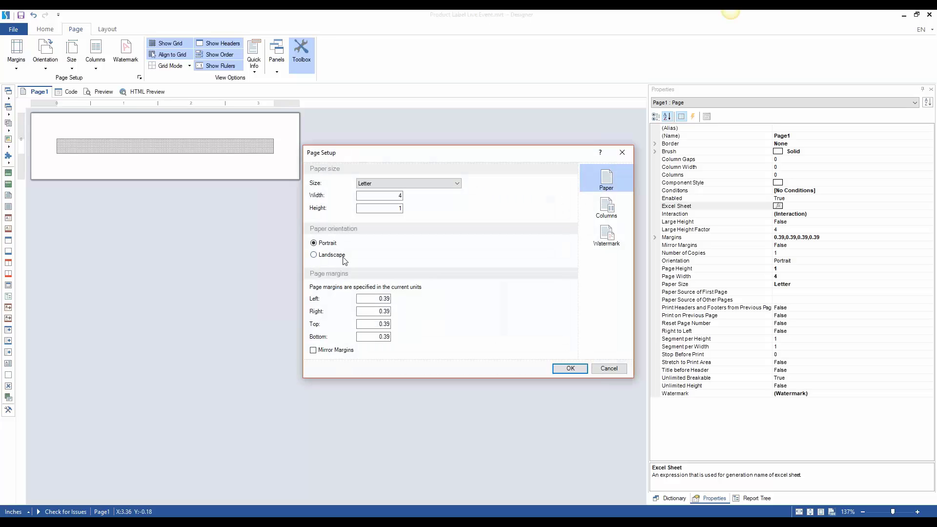
pyautogui.moveTo(377, 298); pyautogui.dragTo(407, 298)
pyautogui.write('0')
pyautogui.press('Tab')
pyautogui.write('0')
pyautogui.press('Tab')
pyautogui.write('0')
pyautogui.press('Tab')
pyautogui.write('0')
pyautogui.click(563, 370)
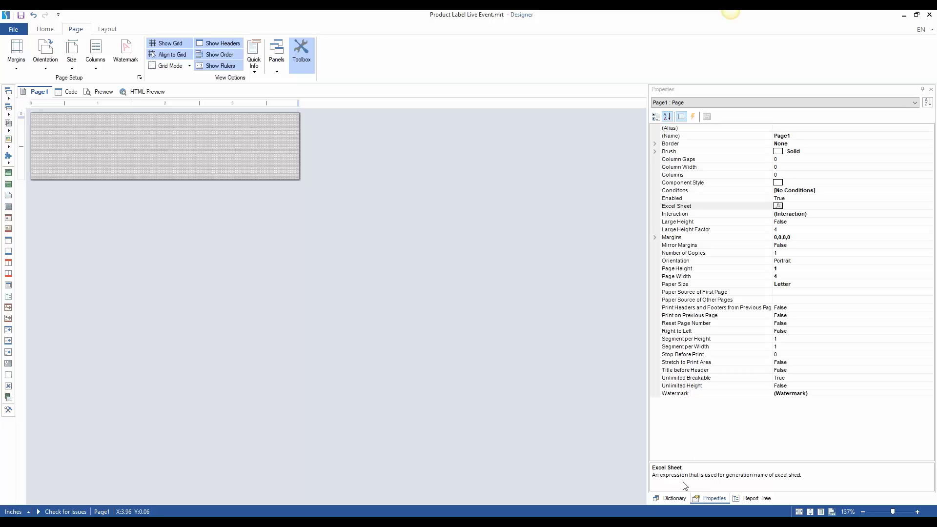
# Place the Products data source from the Dictionary at the top of the label page as a data band
pyautogui.click(672, 498)
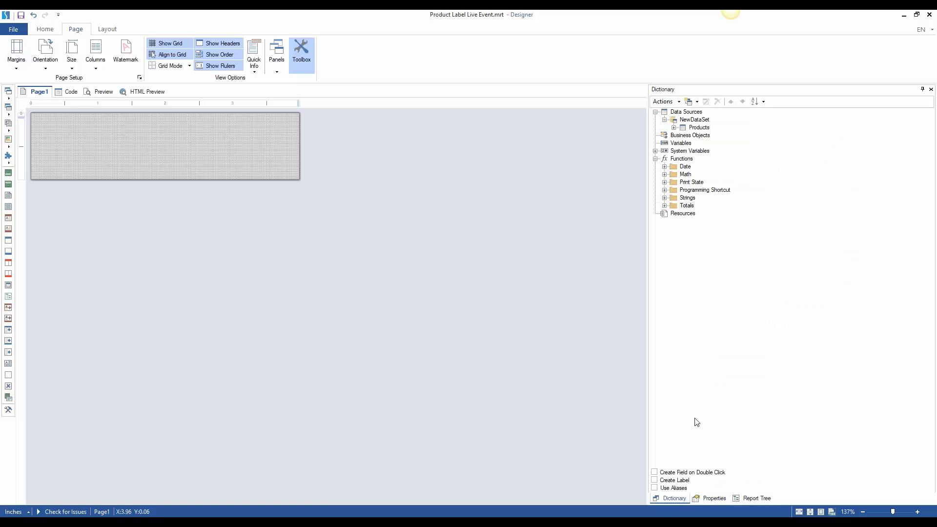
pyautogui.click(697, 127)
pyautogui.moveTo(701, 131); pyautogui.dragTo(55, 141)
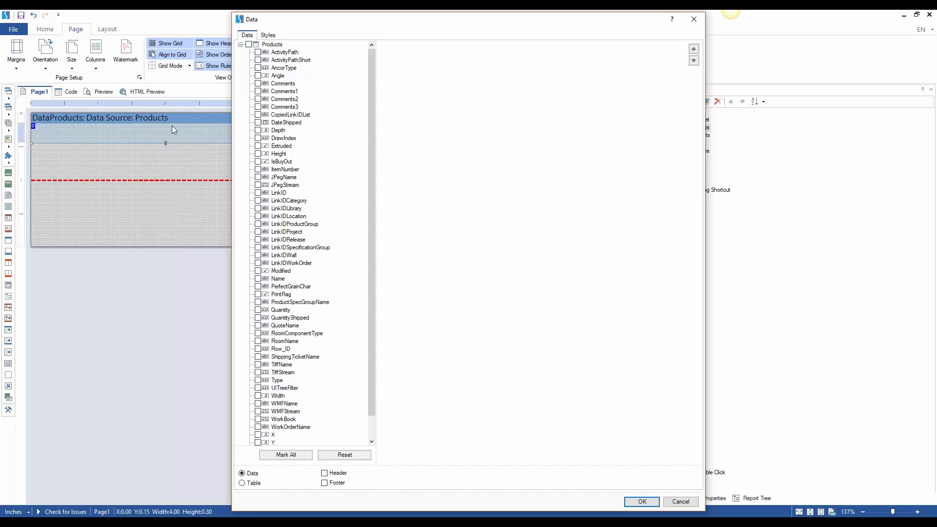
pyautogui.moveTo(373, 104)
pyautogui.mouseDown()
pyautogui.moveTo(370, 133)
pyautogui.moveTo(368, 102)
pyautogui.mouseUp()
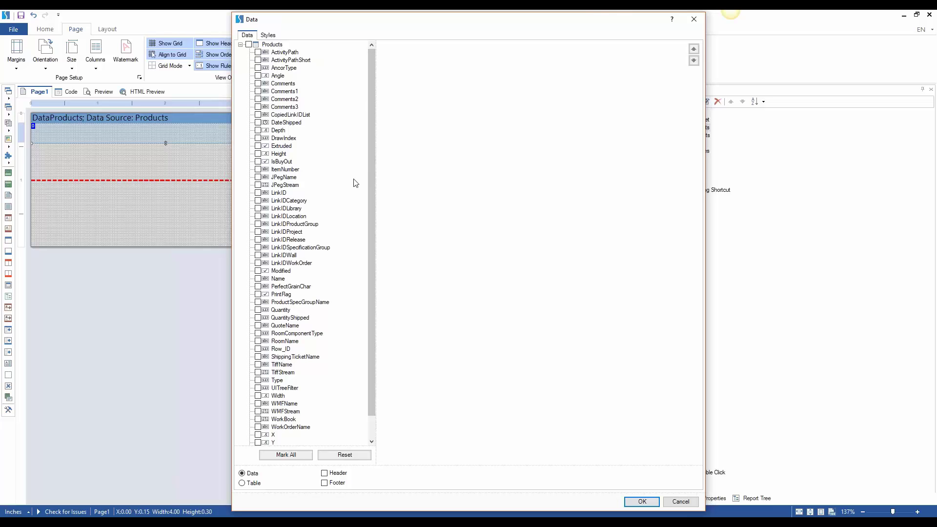
# Include the ItemNumber, Name and Quantity fields in the Products data band and move Quantity to the first position
pyautogui.click(258, 169)
pyautogui.click(258, 279)
pyautogui.click(259, 311)
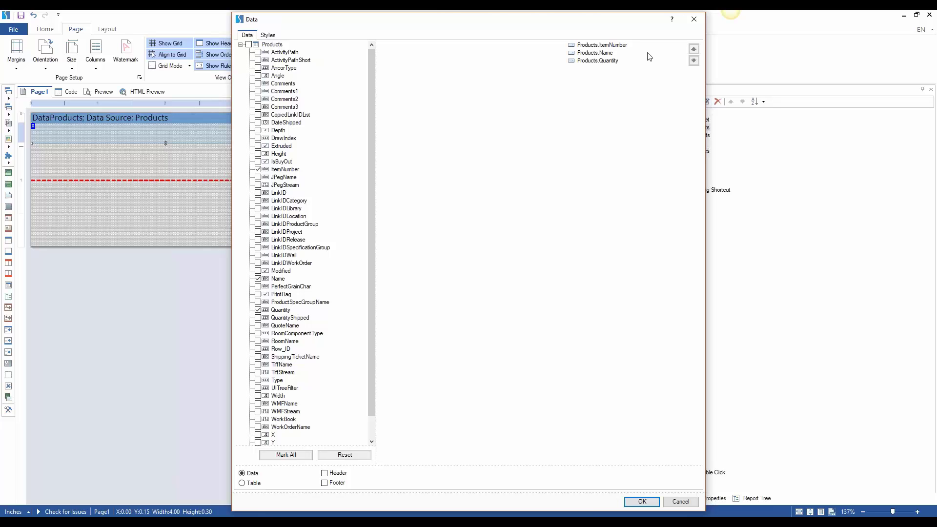
pyautogui.click(627, 60)
pyautogui.click(694, 49)
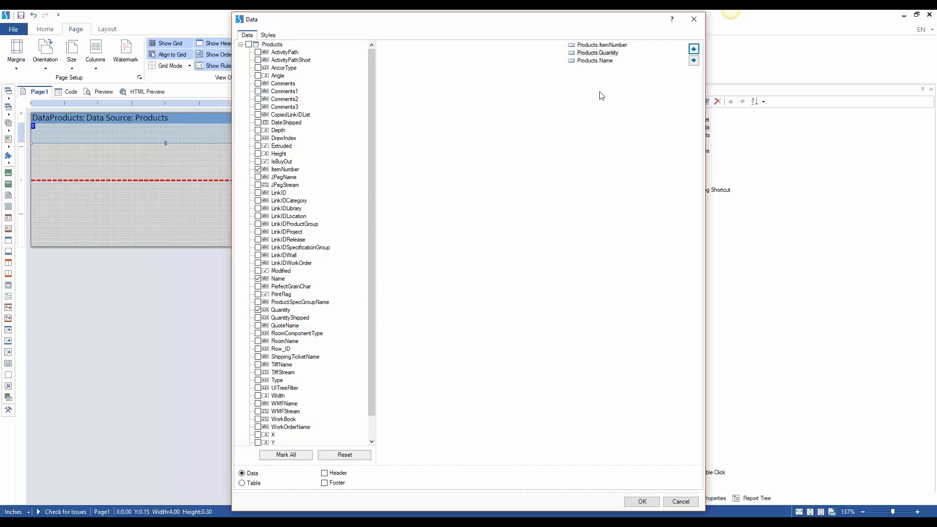
pyautogui.scroll(-1, 370, 292)
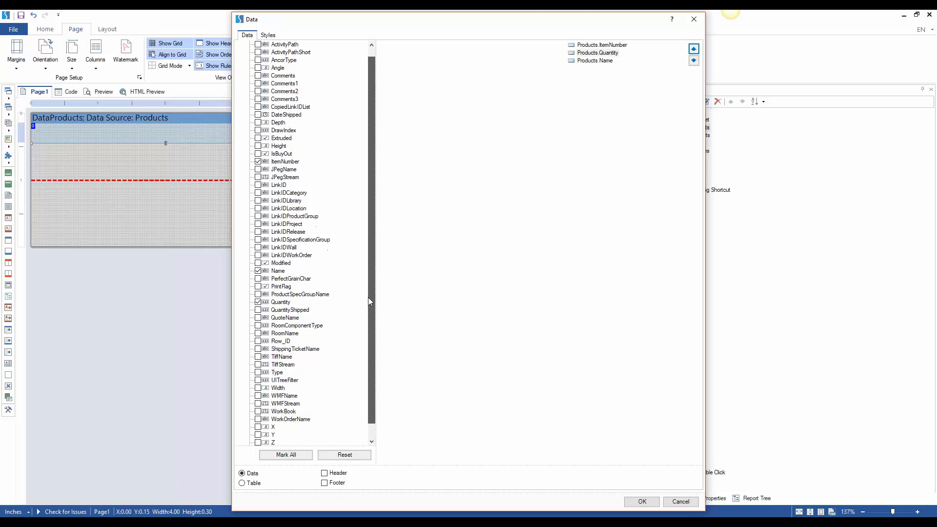
pyautogui.click(693, 49)
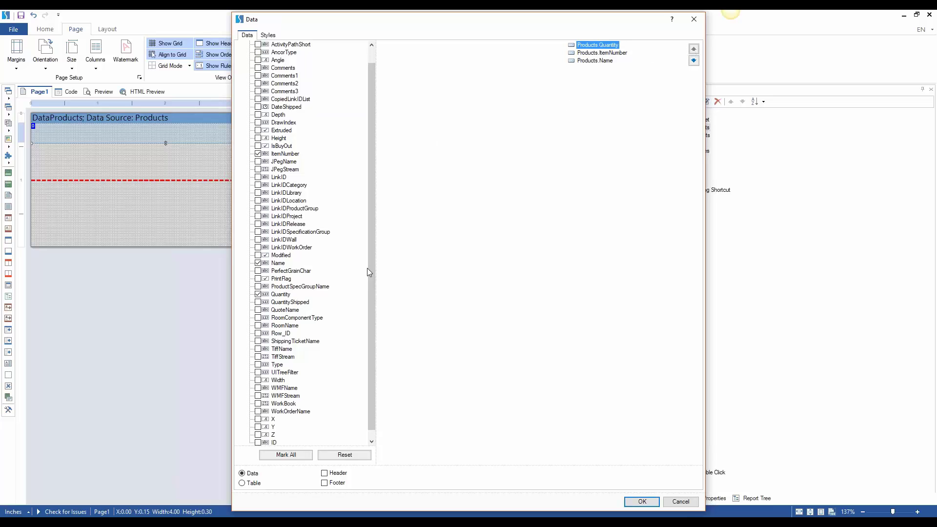
# Add the Width, Height and Depth fields to the Products data band's selected columns
pyautogui.moveTo(371, 265); pyautogui.dragTo(371, 279)
pyautogui.click(258, 373)
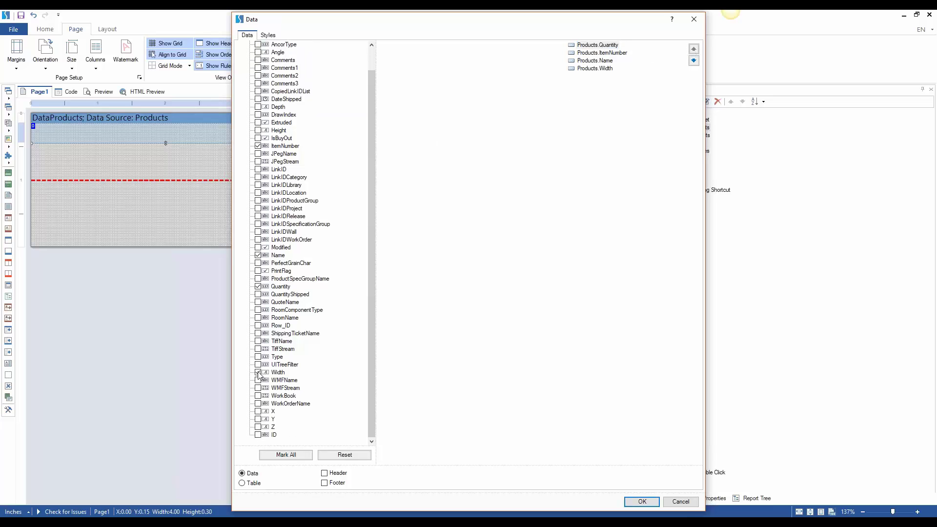
pyautogui.scroll(1, 259, 368)
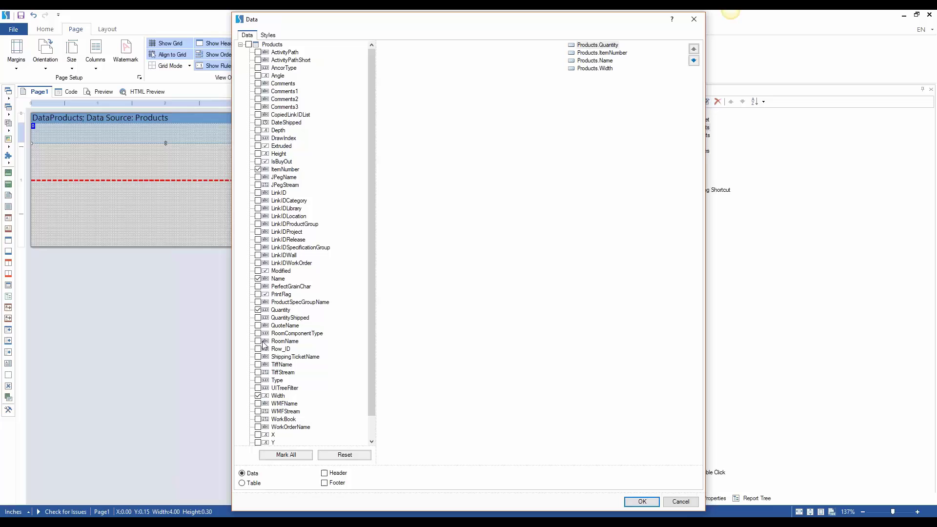
pyautogui.click(258, 154)
pyautogui.click(258, 130)
pyautogui.scroll(-1, 370, 111)
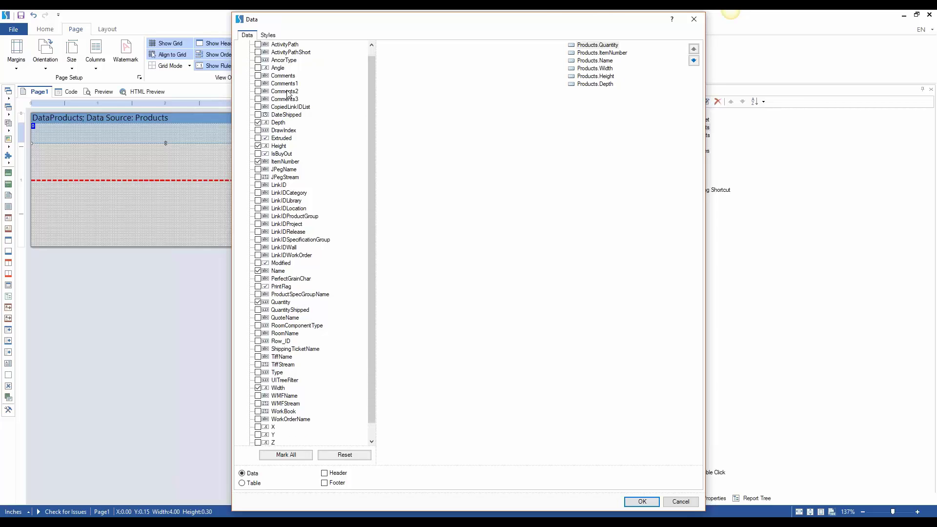
# Look over the Comments fields without including them and accept the column selection to fill the Products data band
pyautogui.click(289, 77)
pyautogui.click(284, 94)
pyautogui.click(288, 85)
pyautogui.click(293, 77)
pyautogui.moveTo(373, 160); pyautogui.dragTo(371, 185)
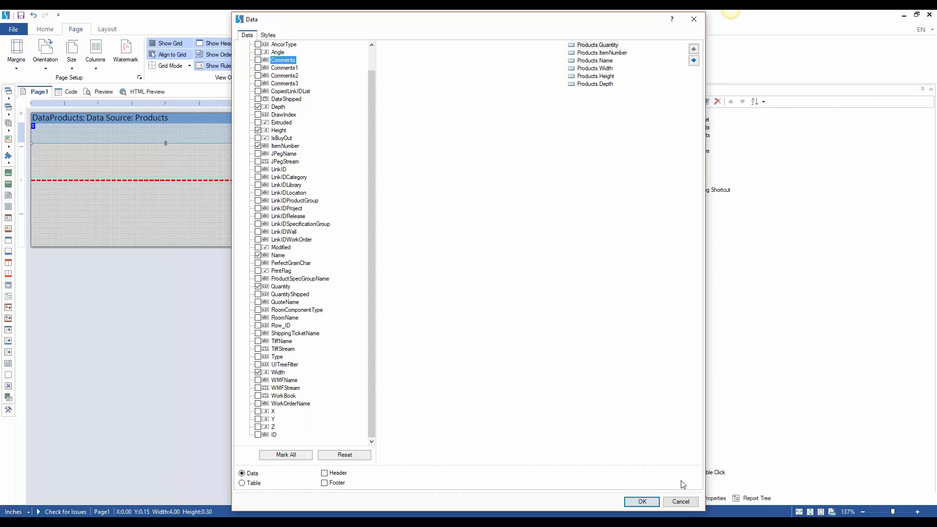
pyautogui.click(641, 502)
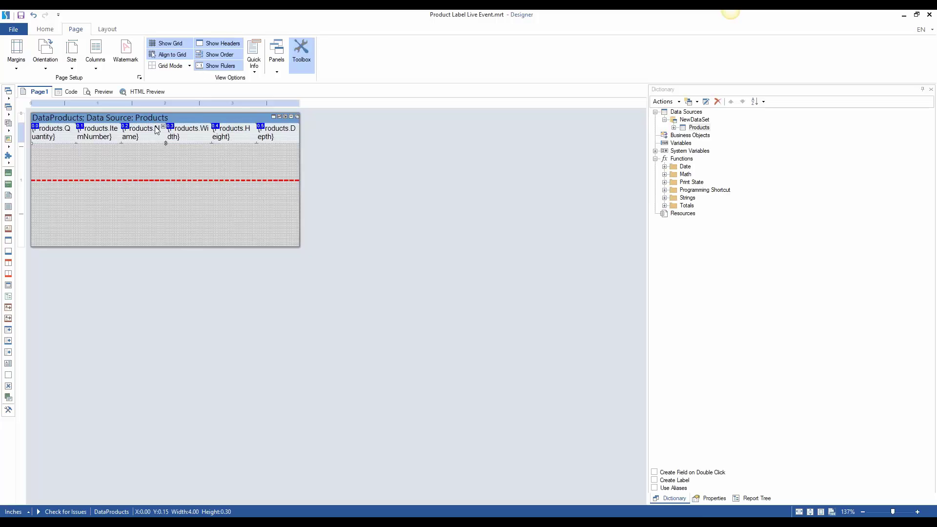
# Set the height of the Products data band to 1 inch
pyautogui.moveTo(166, 142); pyautogui.dragTo(168, 169)
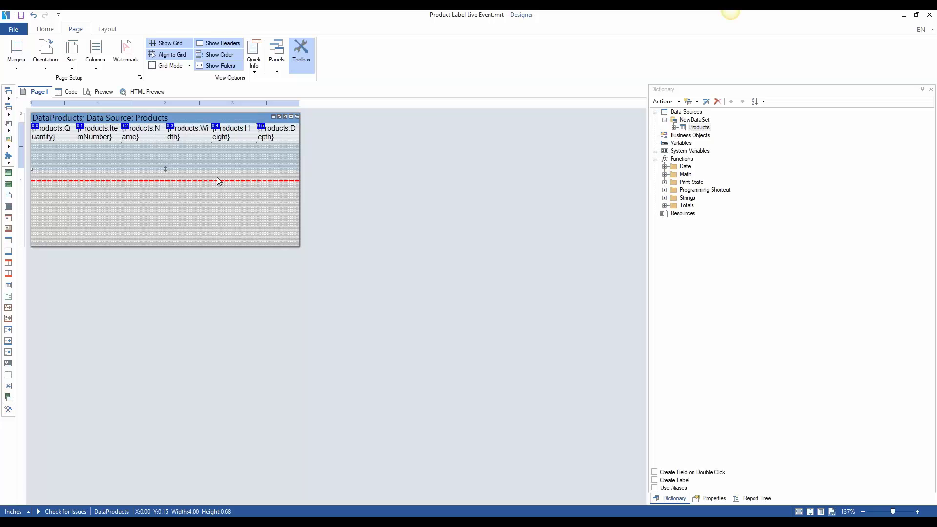
pyautogui.click(297, 183)
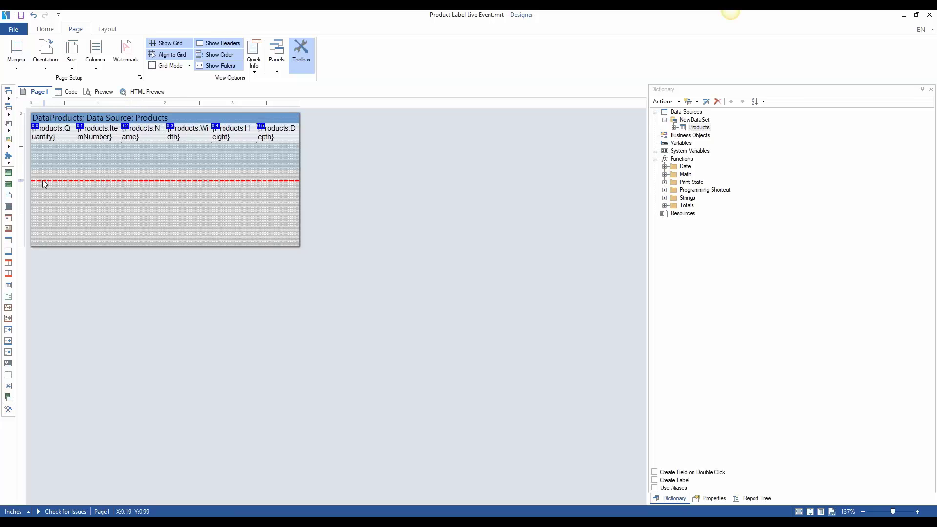
pyautogui.click(145, 169)
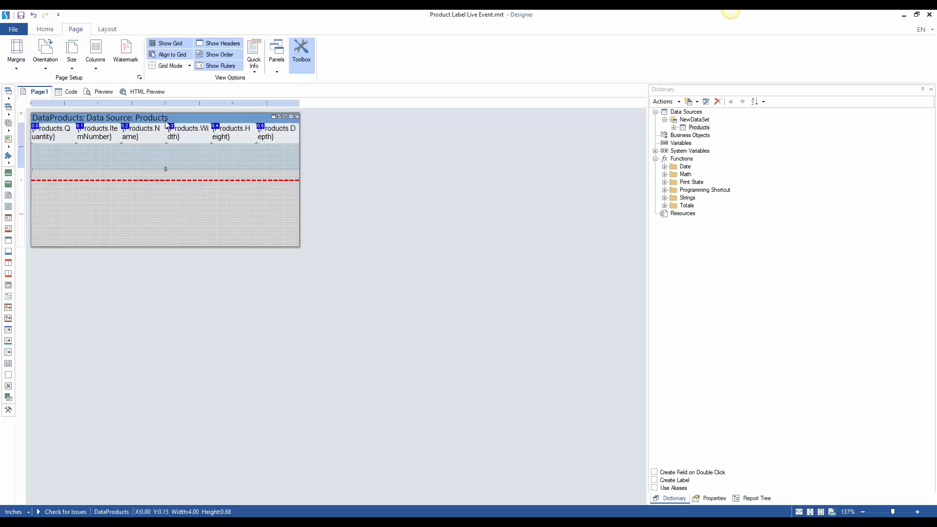
pyautogui.click(714, 498)
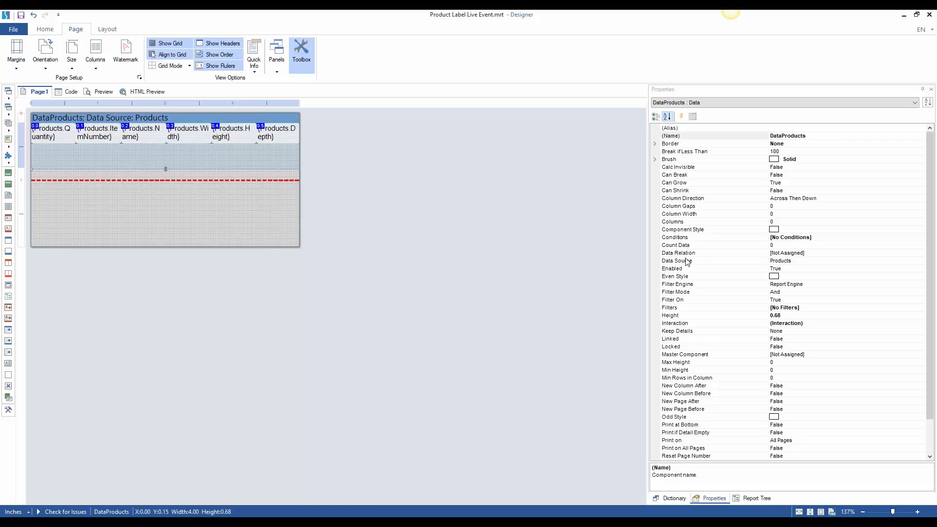
pyautogui.click(786, 316)
pyautogui.write('1')
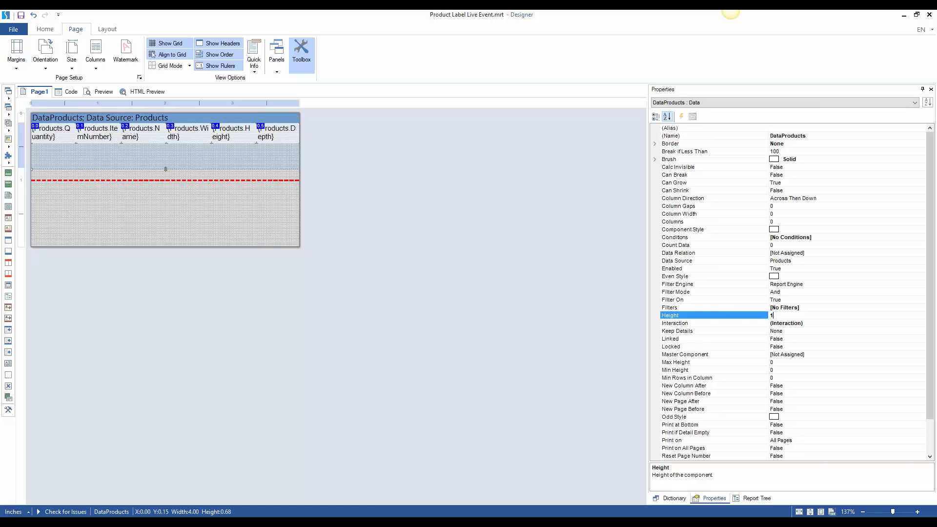
pyautogui.press('Return')
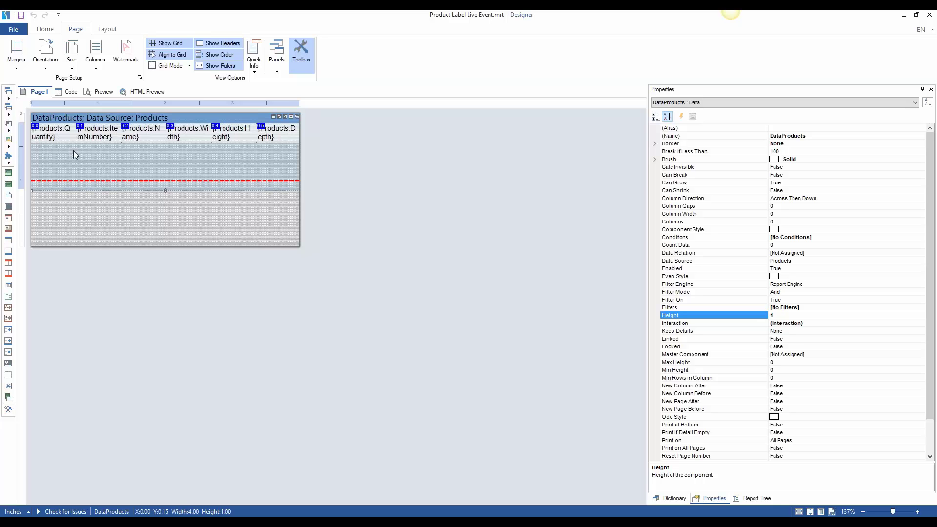
# Place the Name field, widened to about 2 inches, on a second row and shift Width, Height and Depth over beside ItemNumber
pyautogui.click(59, 137)
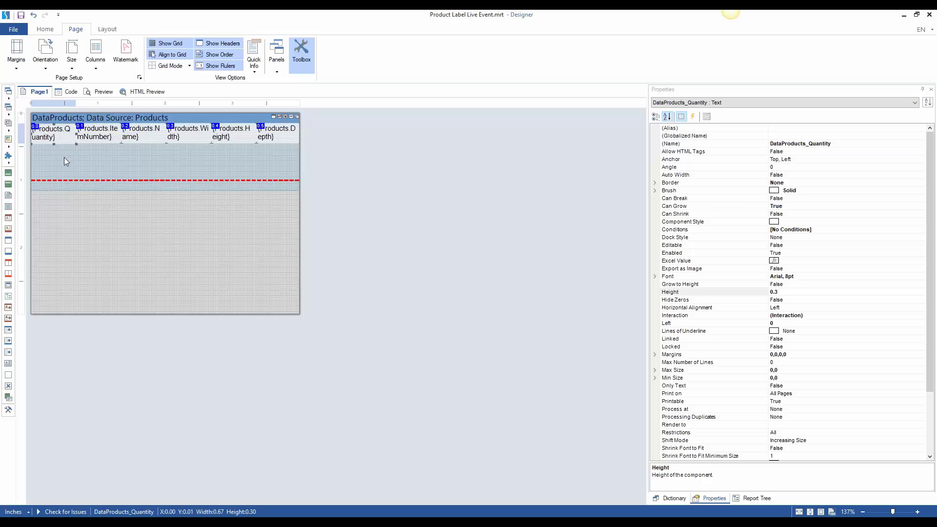
pyautogui.press('Up')
pyautogui.click(112, 138)
pyautogui.moveTo(145, 135)
pyautogui.mouseDown()
pyautogui.moveTo(95, 159)
pyautogui.moveTo(57, 154)
pyautogui.moveTo(167, 152)
pyautogui.moveTo(193, 136)
pyautogui.moveTo(150, 138)
pyautogui.mouseUp()
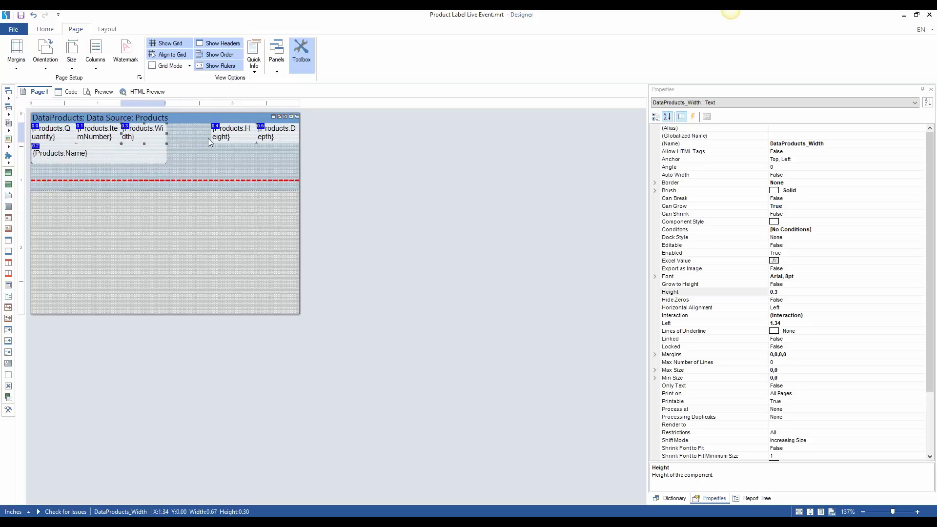
pyautogui.moveTo(208, 139); pyautogui.dragTo(181, 137)
pyautogui.moveTo(271, 136); pyautogui.dragTo(226, 137)
pyautogui.click(414, 188)
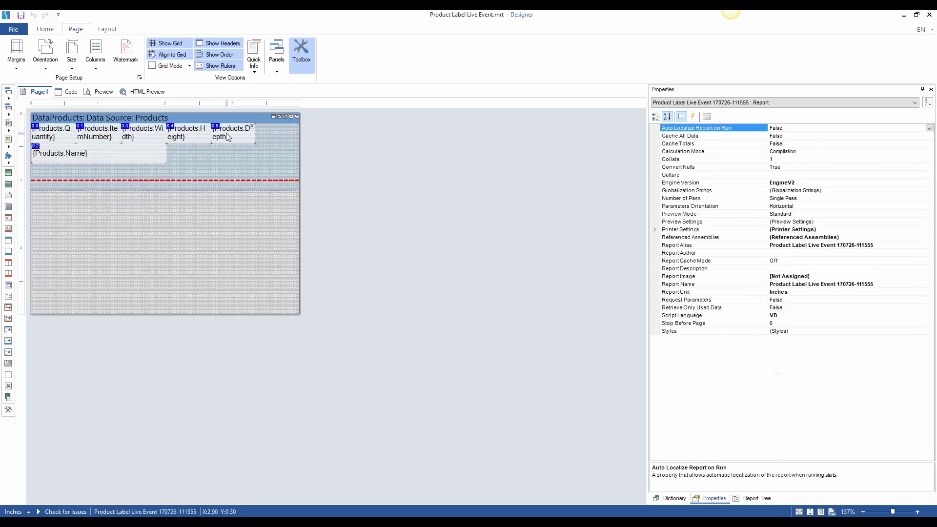
# Narrow the Width, Height and Depth fields together to free space at the right end of the data band
pyautogui.click(227, 133)
pyautogui.keyDown('shift'); pyautogui.click(174, 134); pyautogui.keyUp('shift')
pyautogui.keyDown('shift'); pyautogui.click(147, 131); pyautogui.keyUp('shift')
pyautogui.moveTo(253, 136)
pyautogui.mouseDown()
pyautogui.moveTo(200, 133)
pyautogui.moveTo(294, 131)
pyautogui.moveTo(186, 132)
pyautogui.moveTo(242, 132)
pyautogui.mouseUp()
pyautogui.click(322, 141)
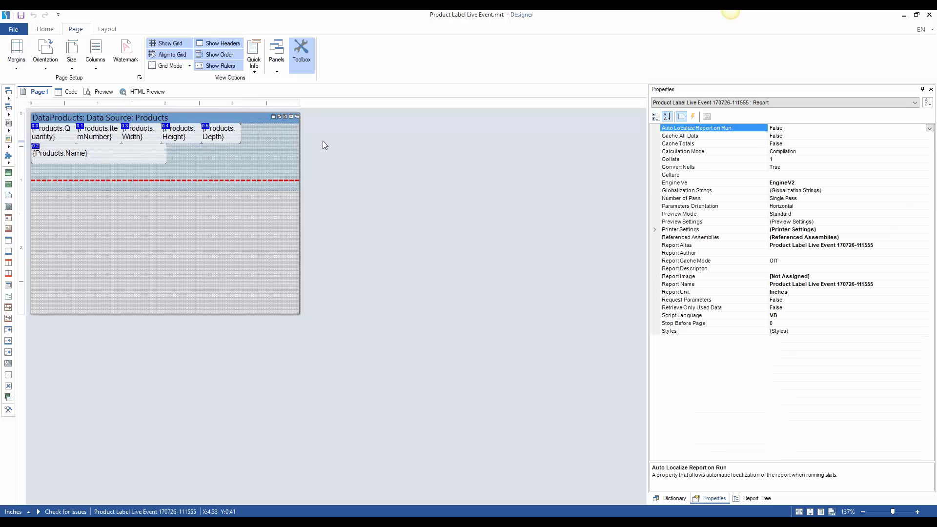
pyautogui.click(220, 134)
pyautogui.keyDown('shift'); pyautogui.click(178, 134); pyautogui.keyUp('shift')
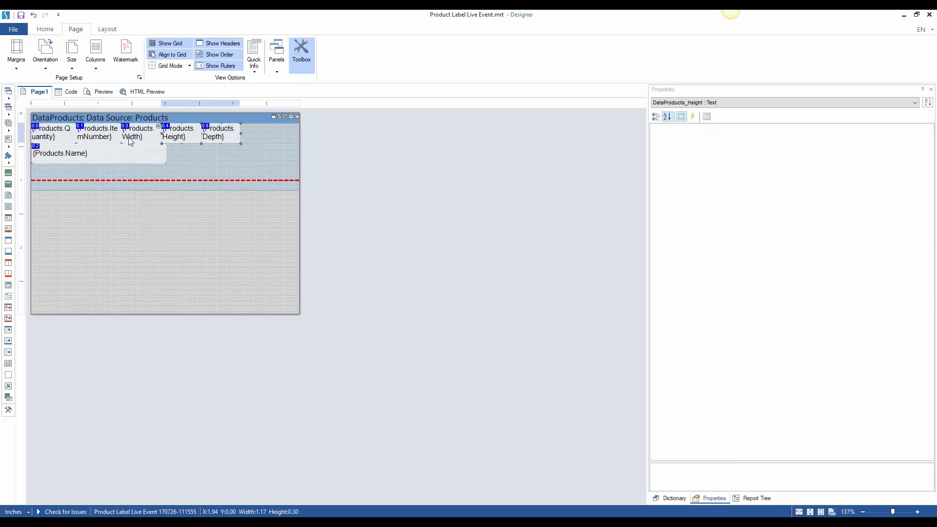
pyautogui.keyDown('shift'); pyautogui.click(143, 138); pyautogui.keyUp('shift')
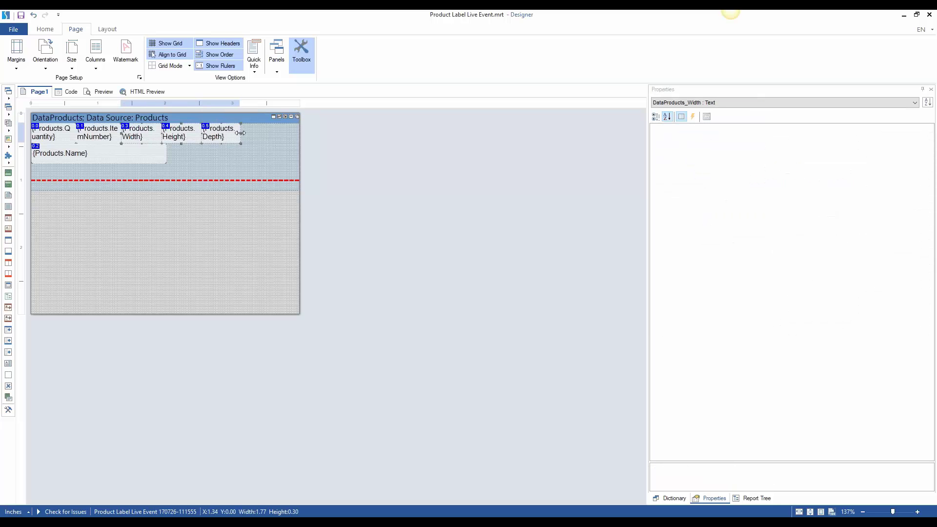
pyautogui.moveTo(241, 133); pyautogui.dragTo(212, 130)
pyautogui.click(204, 162)
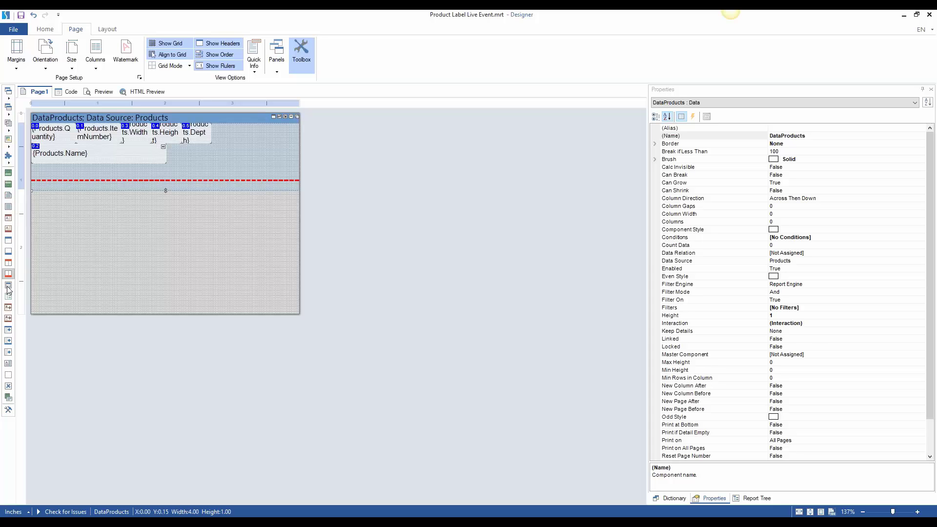
# Draw an Image component about 1.26 × 0.93 inches in the data band's free space beside the Depth field
pyautogui.click(8, 141)
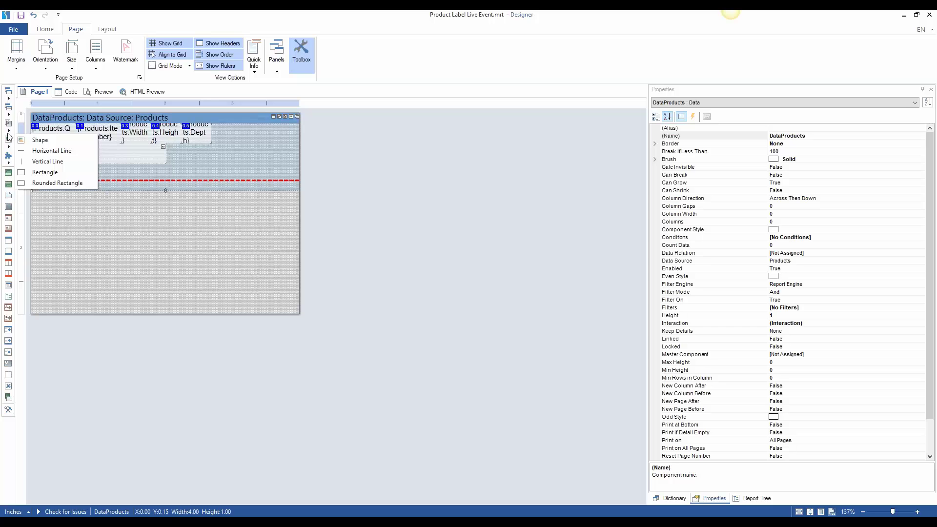
pyautogui.click(9, 125)
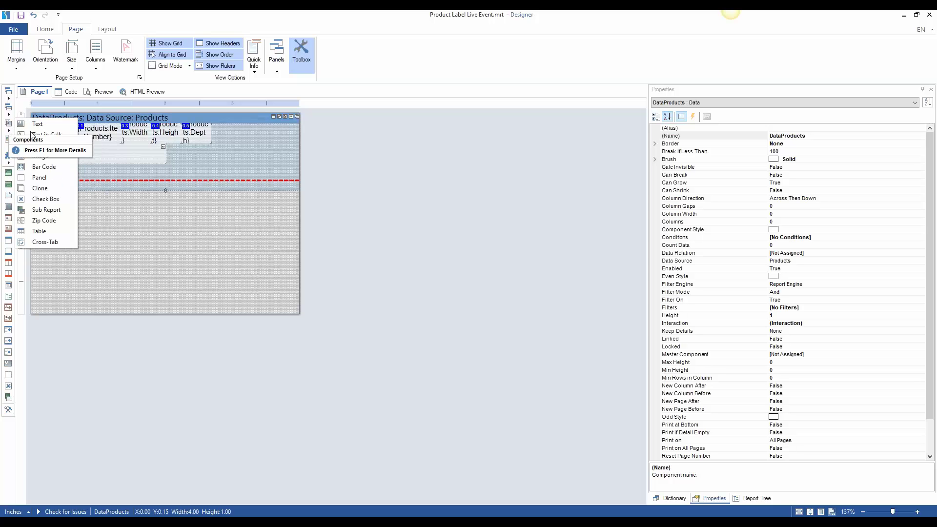
pyautogui.click(42, 156)
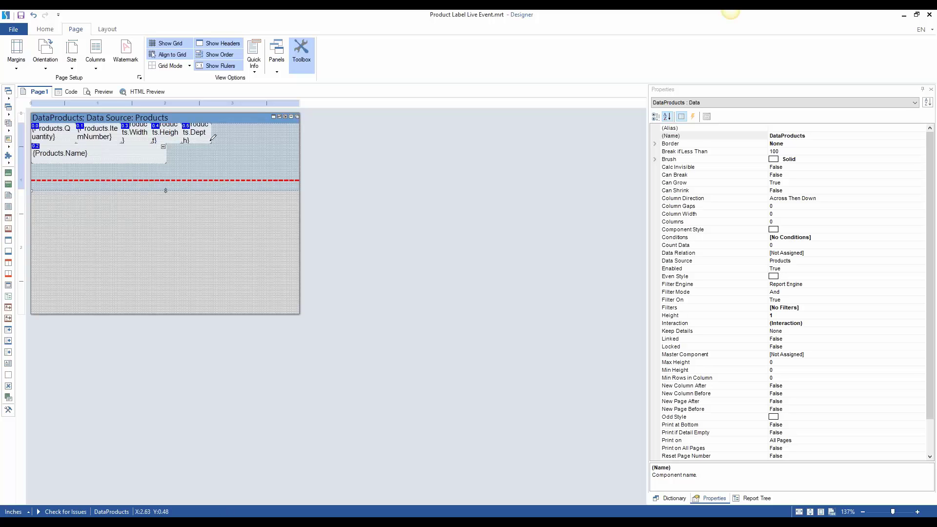
pyautogui.moveTo(214, 124)
pyautogui.mouseDown()
pyautogui.moveTo(295, 195)
pyautogui.moveTo(293, 180)
pyautogui.mouseUp()
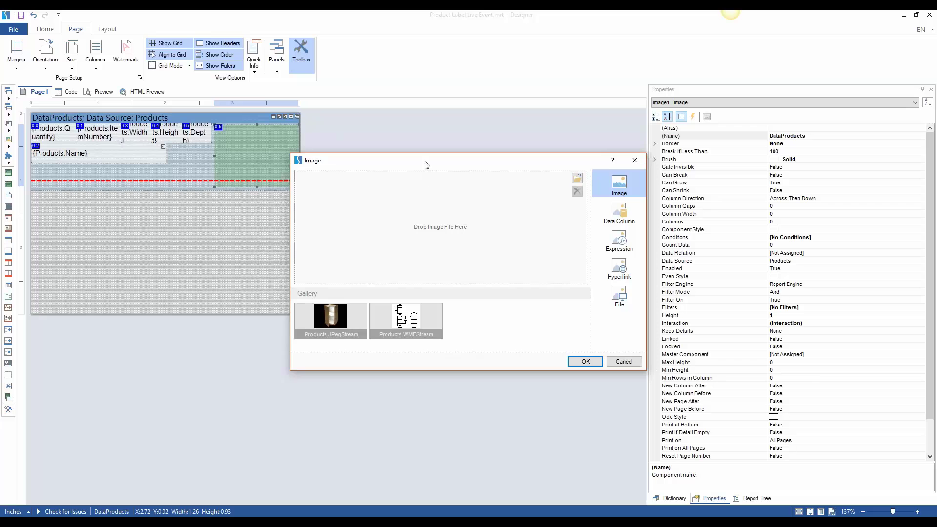
pyautogui.moveTo(427, 166); pyautogui.dragTo(403, 135)
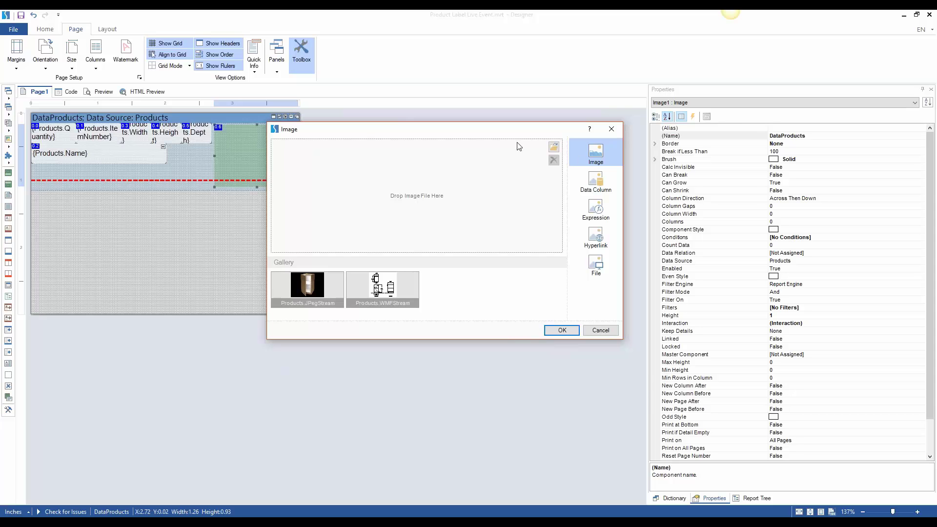
pyautogui.click(553, 147)
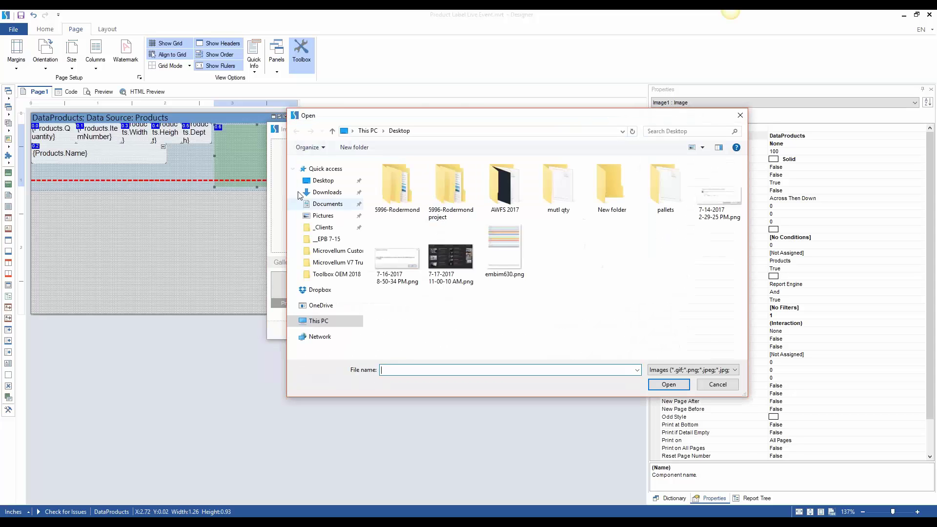
pyautogui.click(745, 112)
pyautogui.moveTo(541, 128); pyautogui.dragTo(538, 117)
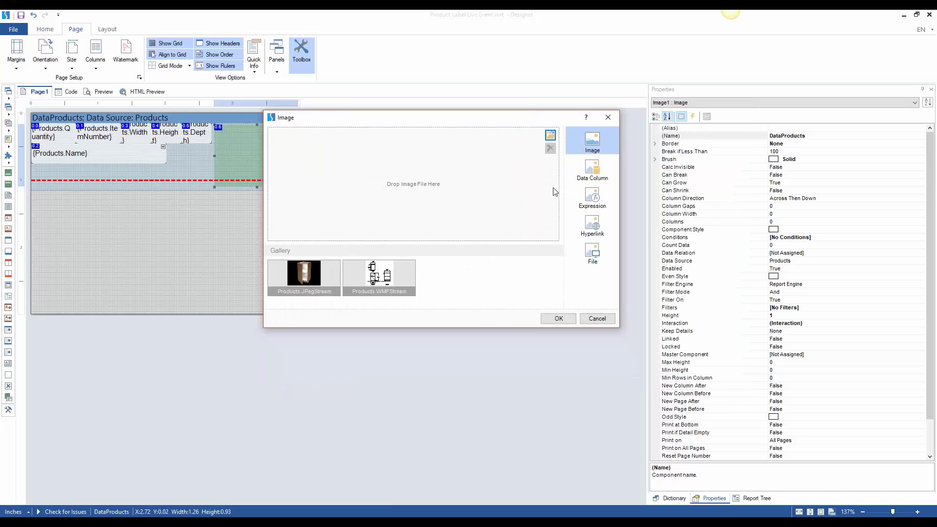
# Use the WMFStream data column of Products as the source of the new image
pyautogui.click(571, 178)
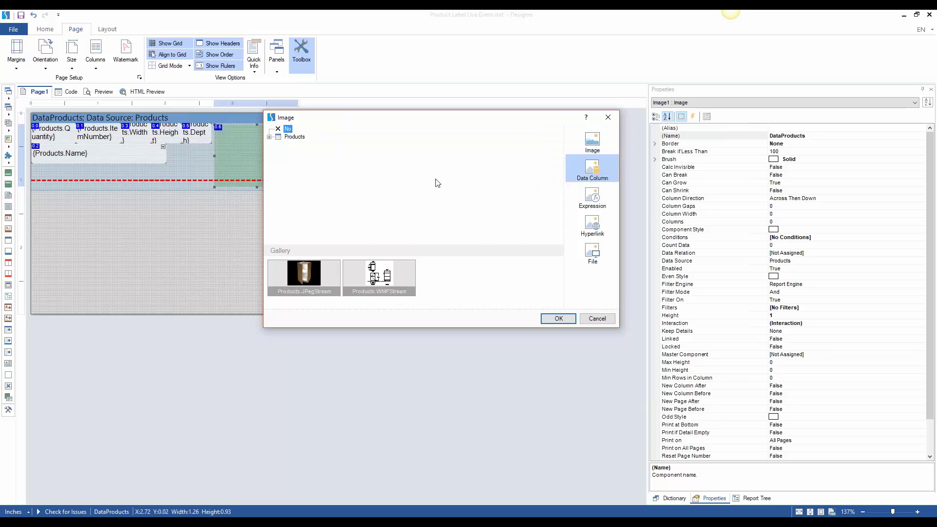
pyautogui.click(270, 137)
pyautogui.scroll(-15, 322, 165)
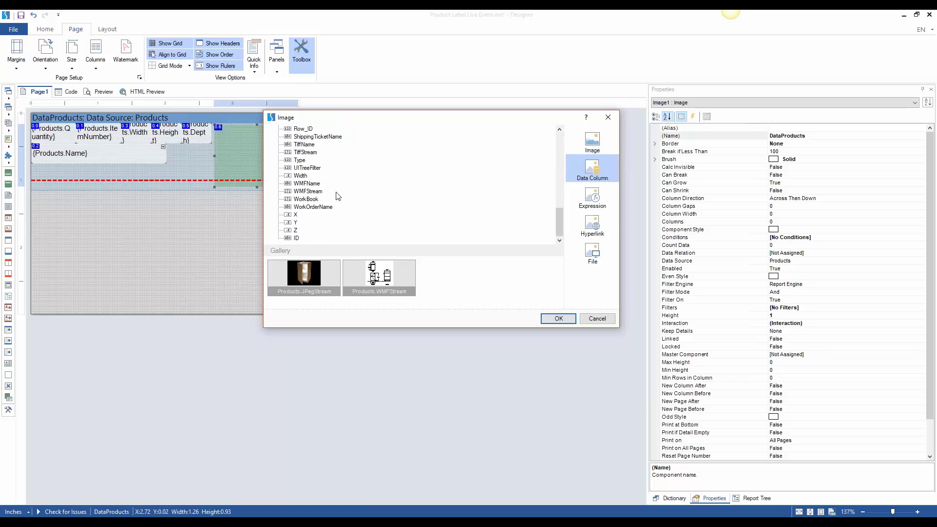
pyautogui.click(311, 193)
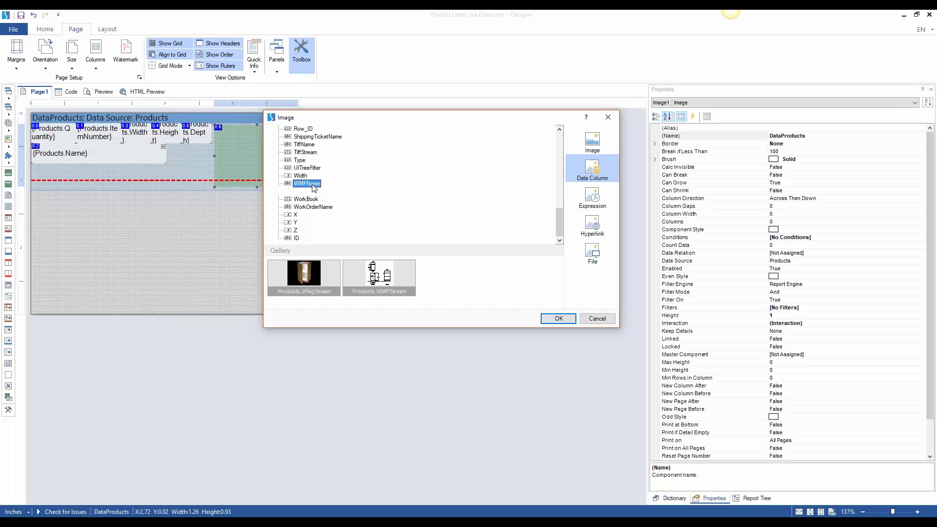
pyautogui.click(312, 193)
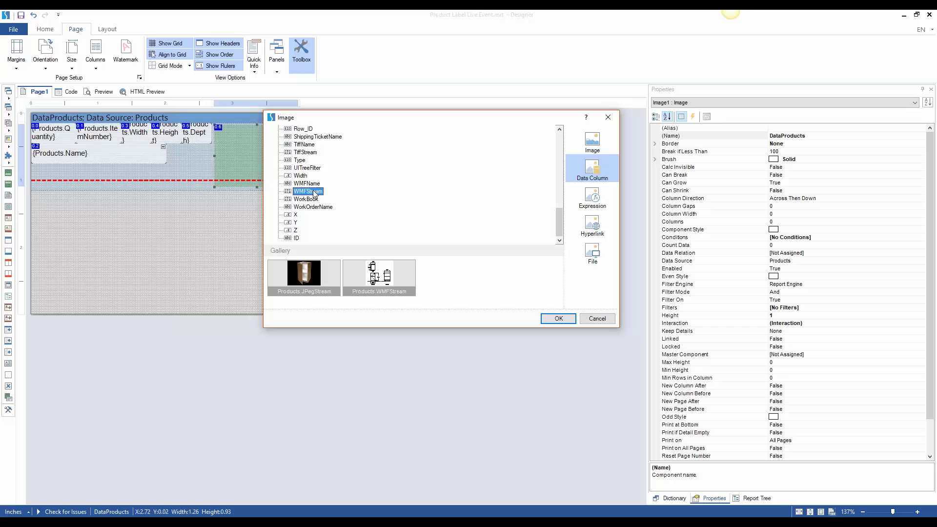
pyautogui.doubleClick(314, 193)
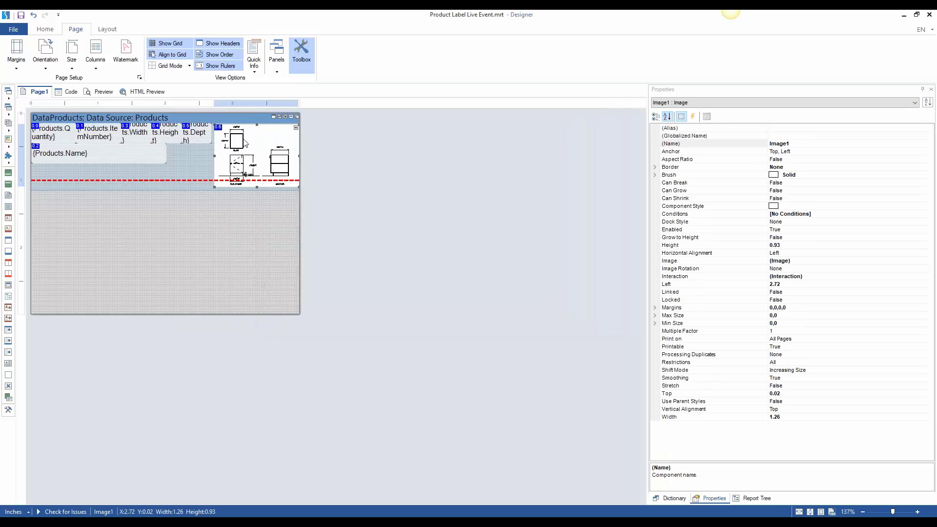
pyautogui.click(174, 175)
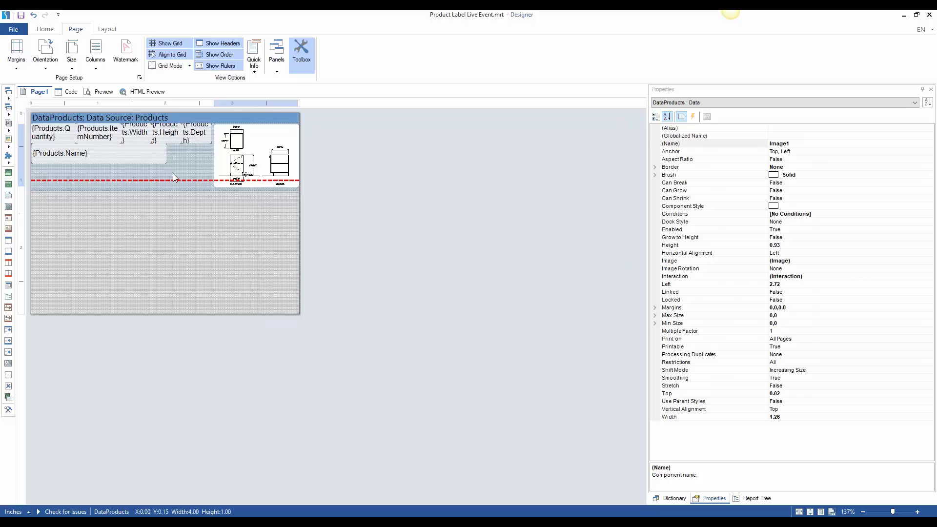
# Preview the report and look through the product labels to check the field layout and drawings
pyautogui.click(102, 93)
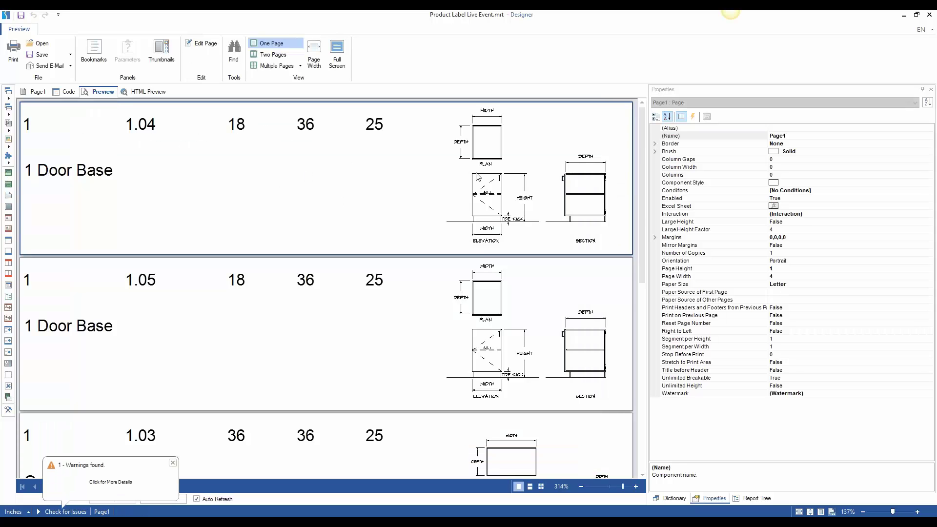
pyautogui.scroll(-5, 463, 193)
pyautogui.scroll(5, 215, 244)
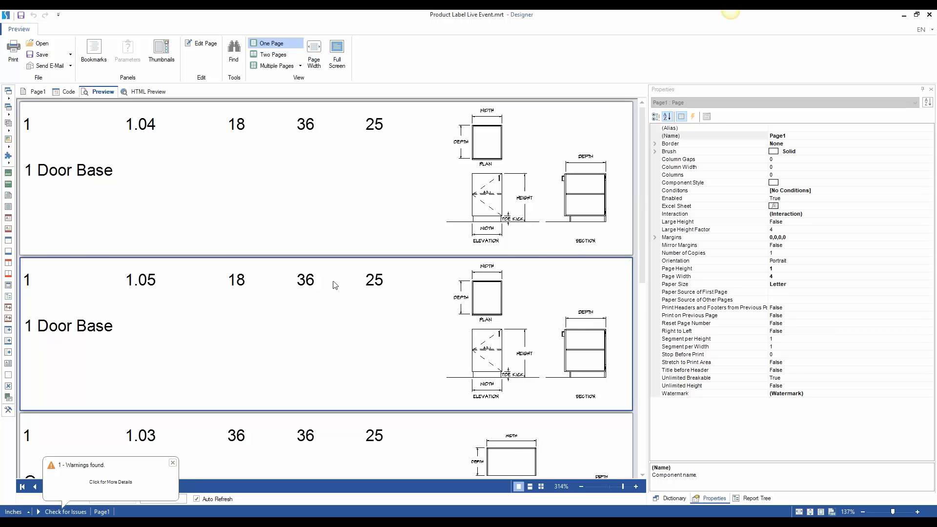
pyautogui.scroll(-1, 188, 324)
pyautogui.scroll(1, 194, 226)
pyautogui.scroll(-5, 193, 292)
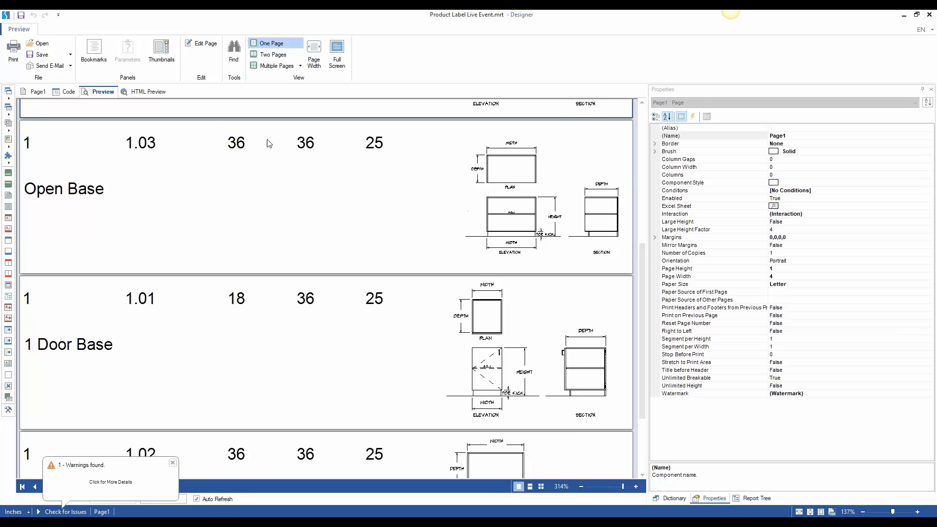
pyautogui.scroll(-2, 190, 293)
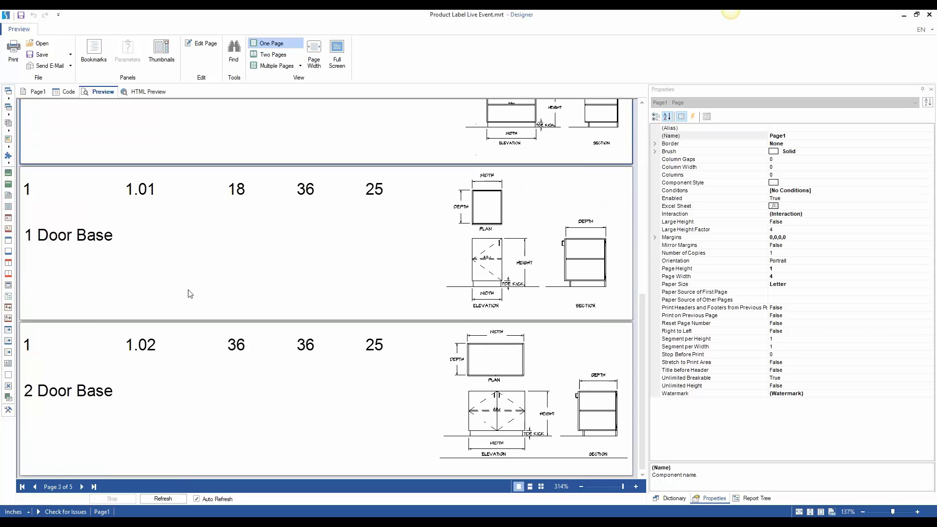
# Look over the remaining product labels in the preview, ending with all of them in view together
pyautogui.scroll(8, 502, 409)
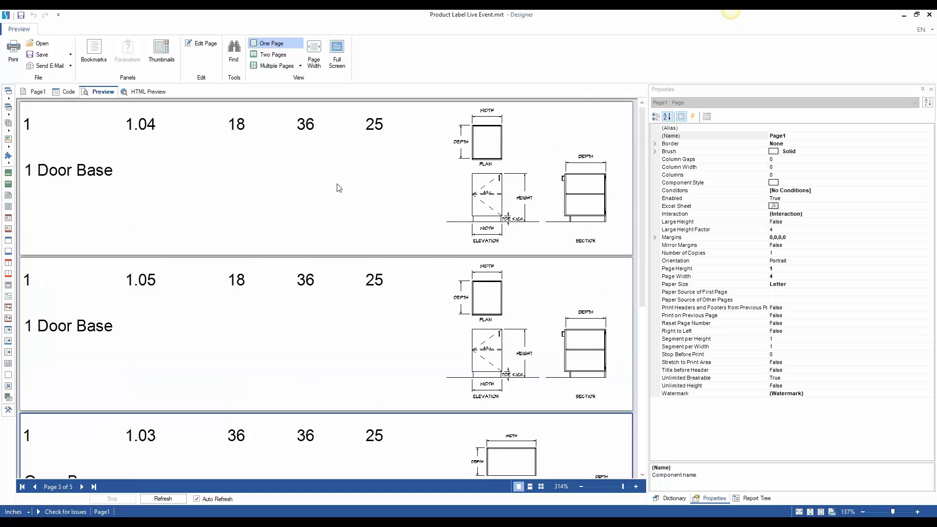
pyautogui.scroll(-5, 340, 194)
pyautogui.scroll(3, 340, 194)
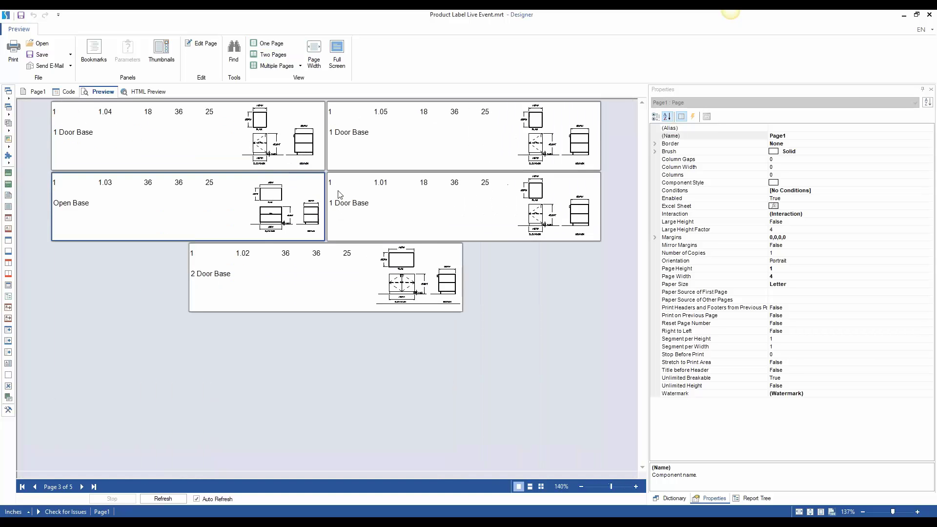
pyautogui.scroll(-2, 340, 194)
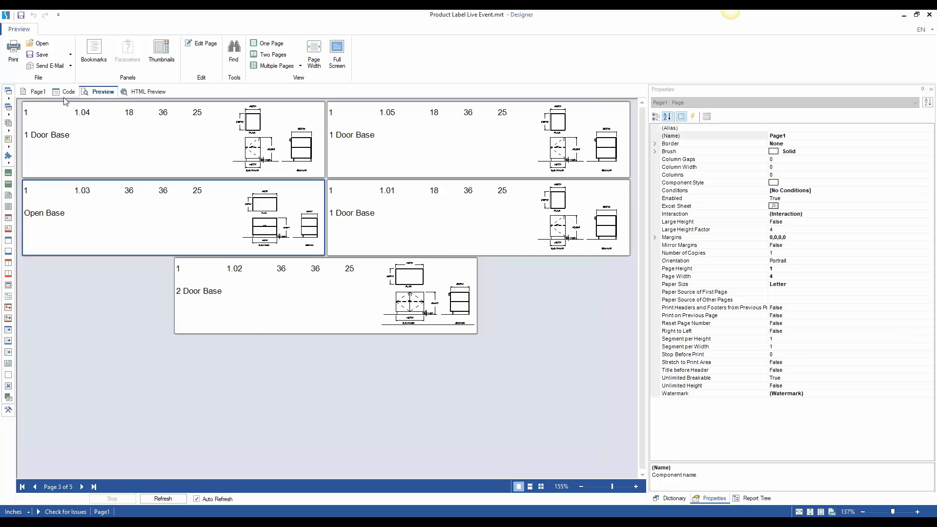
# Set all text fields in the data band to Georgia, 10 pt, and preview the labels
pyautogui.click(38, 92)
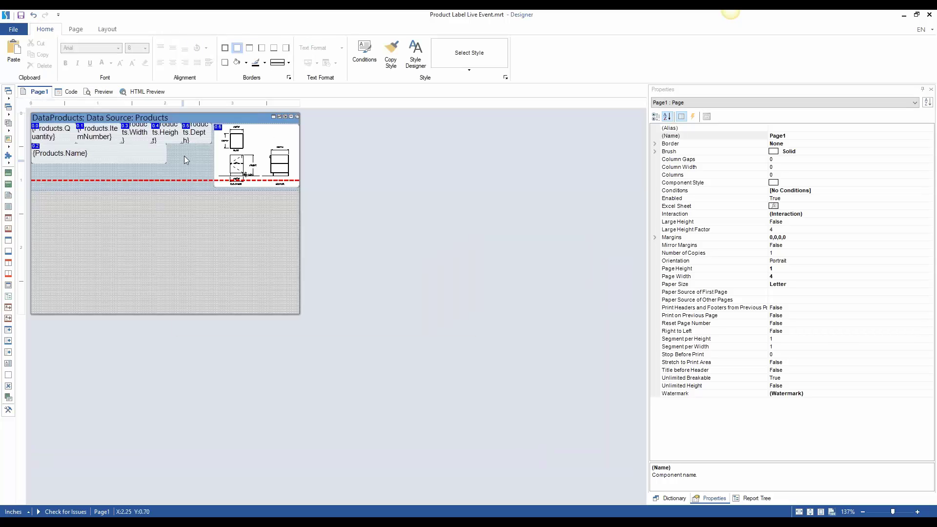
pyautogui.moveTo(203, 213); pyautogui.dragTo(47, 134)
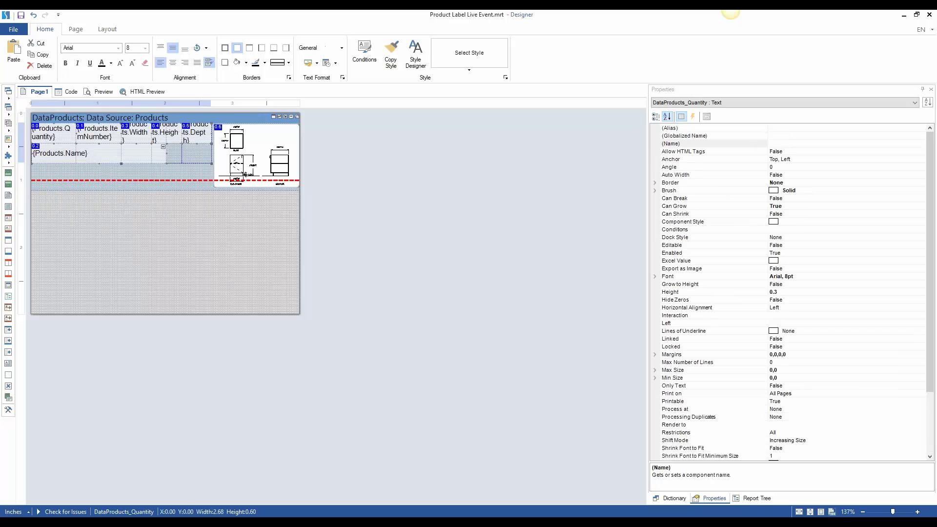
pyautogui.click(118, 48)
pyautogui.scroll(-15, 127, 226)
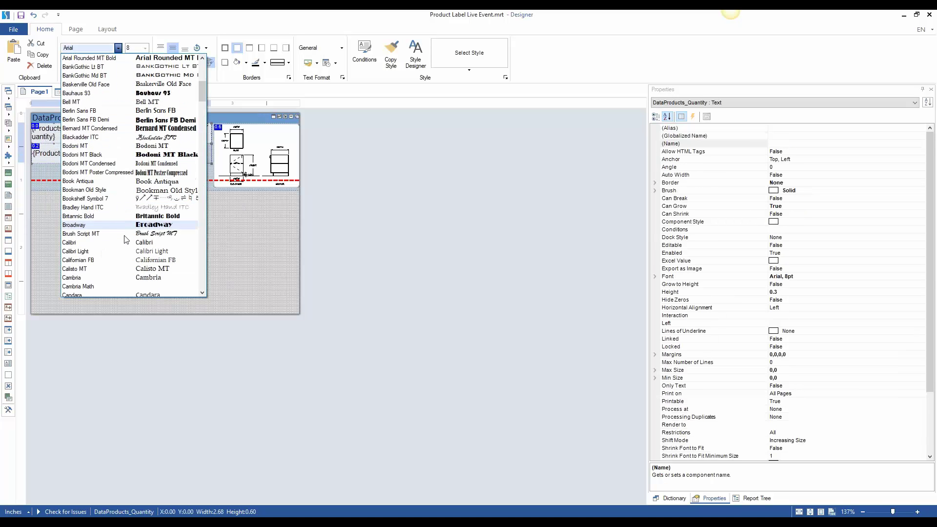
pyautogui.scroll(-2, 104, 223)
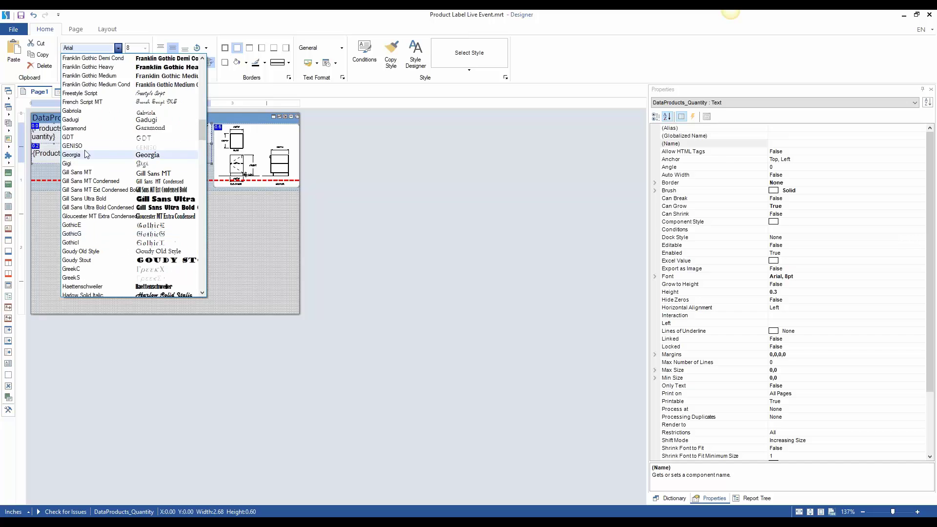
pyautogui.click(87, 153)
pyautogui.click(145, 48)
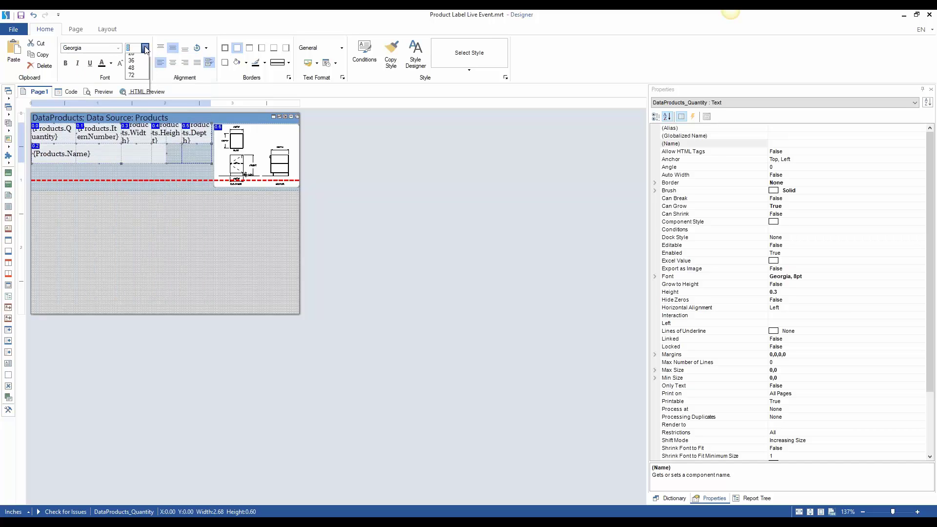
pyautogui.click(140, 94)
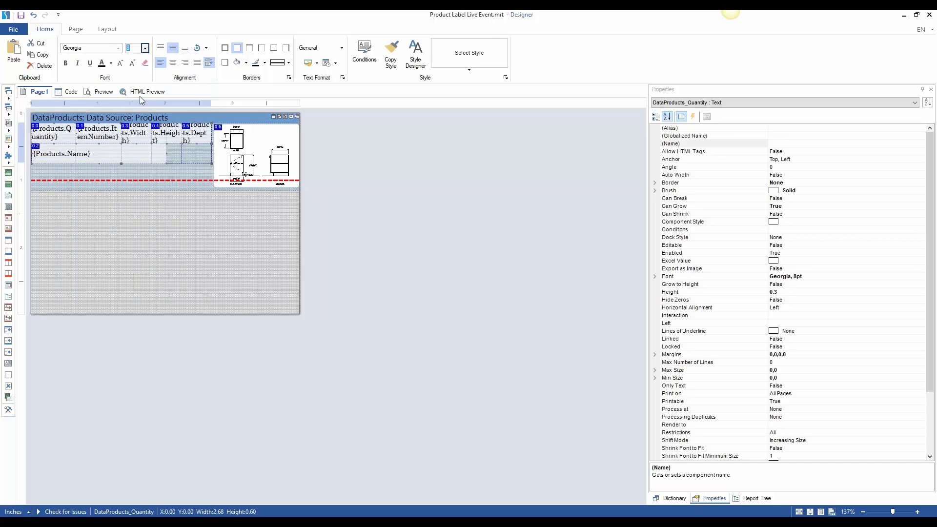
pyautogui.click(103, 92)
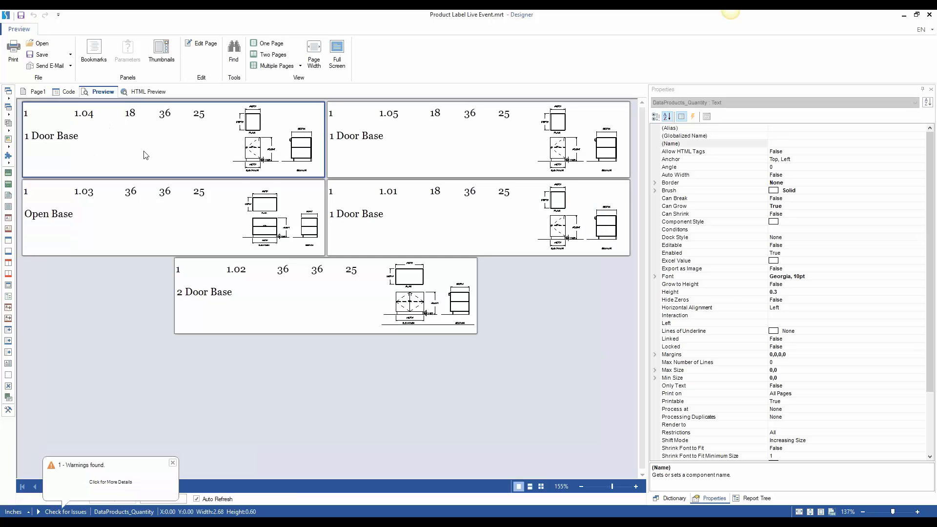
# Apply borders on all sides to every text field in the data band and preview the labels
pyautogui.click(37, 92)
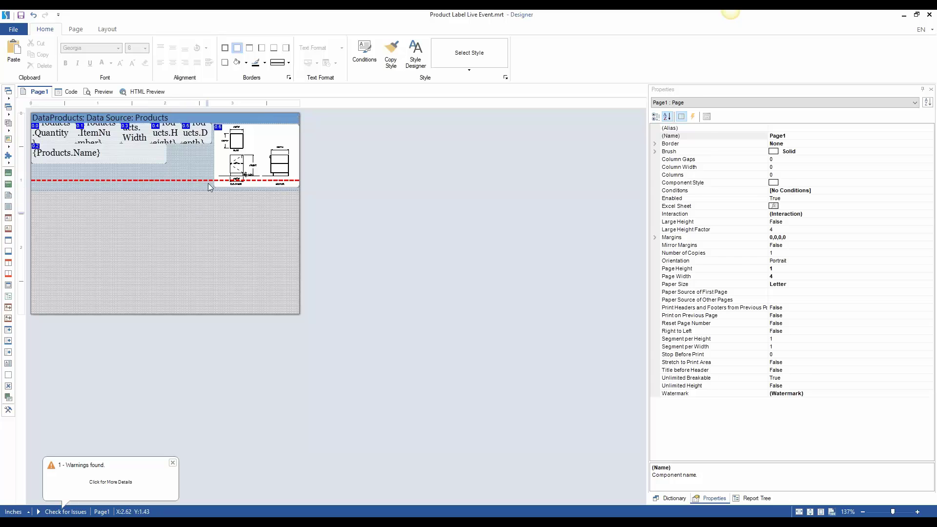
pyautogui.moveTo(209, 208); pyautogui.dragTo(54, 136)
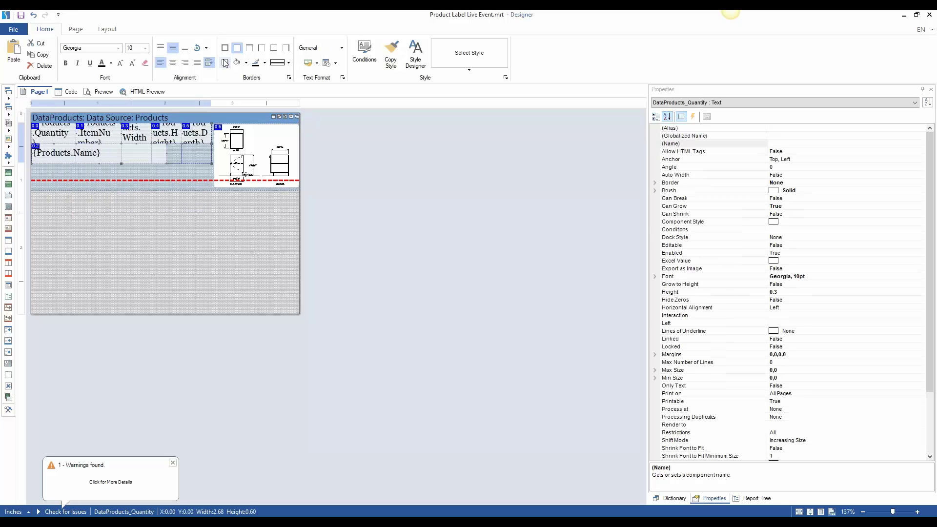
pyautogui.click(226, 48)
pyautogui.click(226, 48)
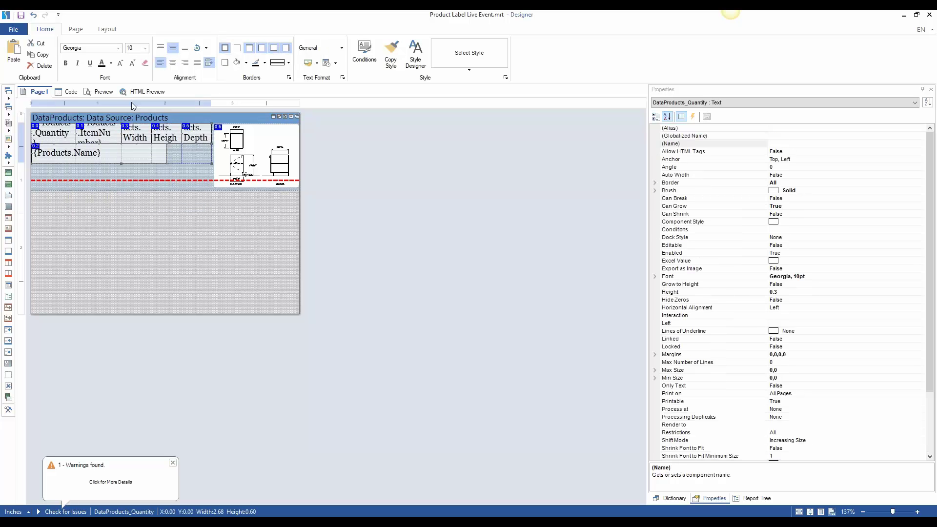
pyautogui.click(104, 92)
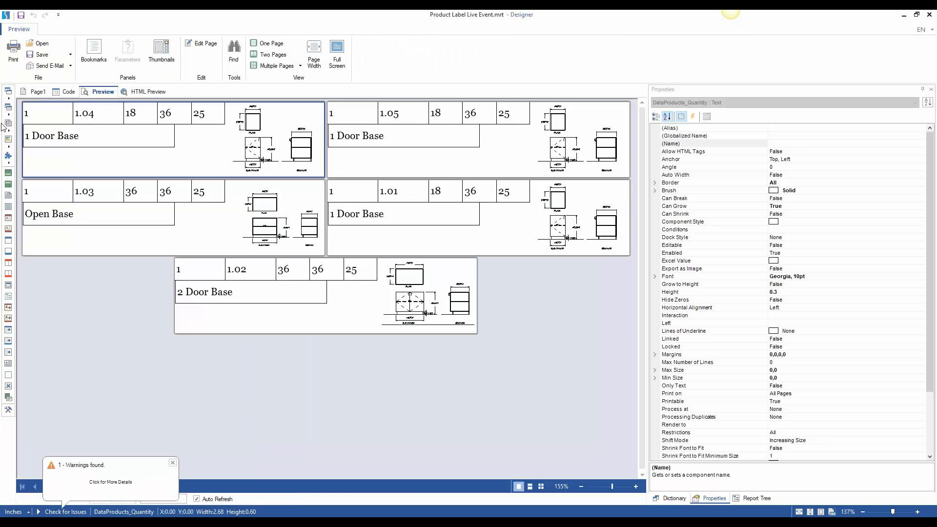
# Select the DataProducts band and add a new Component style in the Style Designer
pyautogui.click(36, 91)
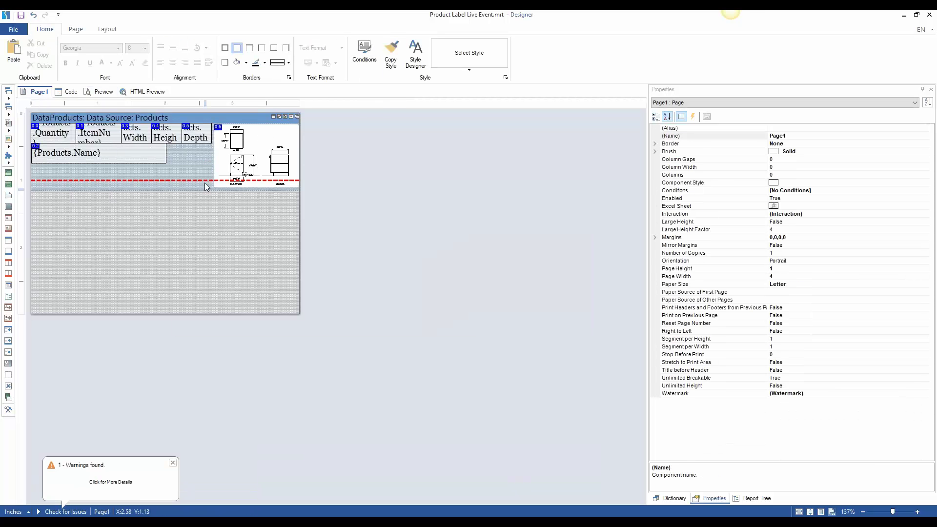
pyautogui.click(188, 118)
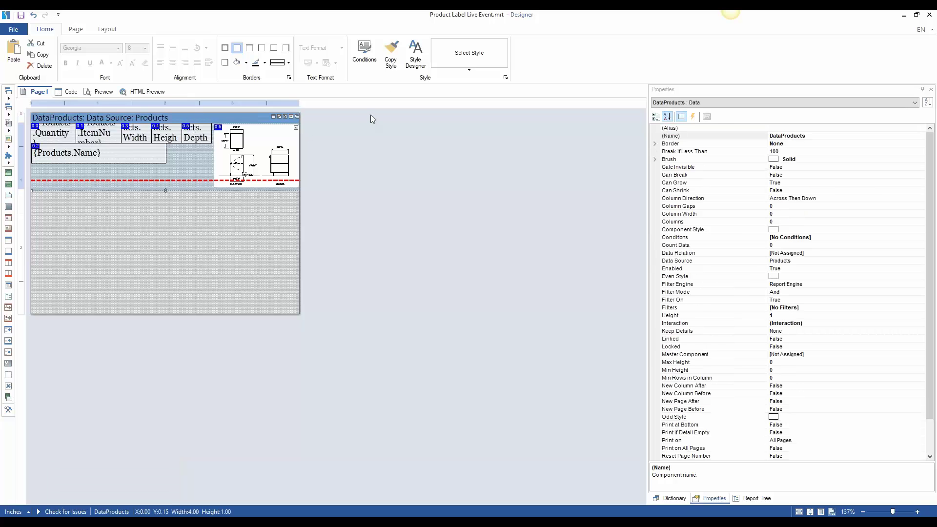
pyautogui.click(415, 57)
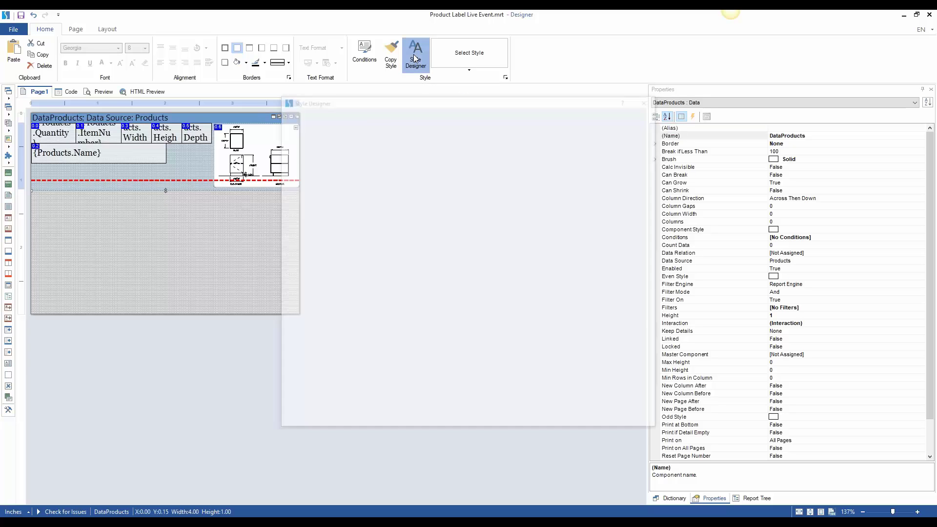
pyautogui.moveTo(407, 99); pyautogui.dragTo(409, 46)
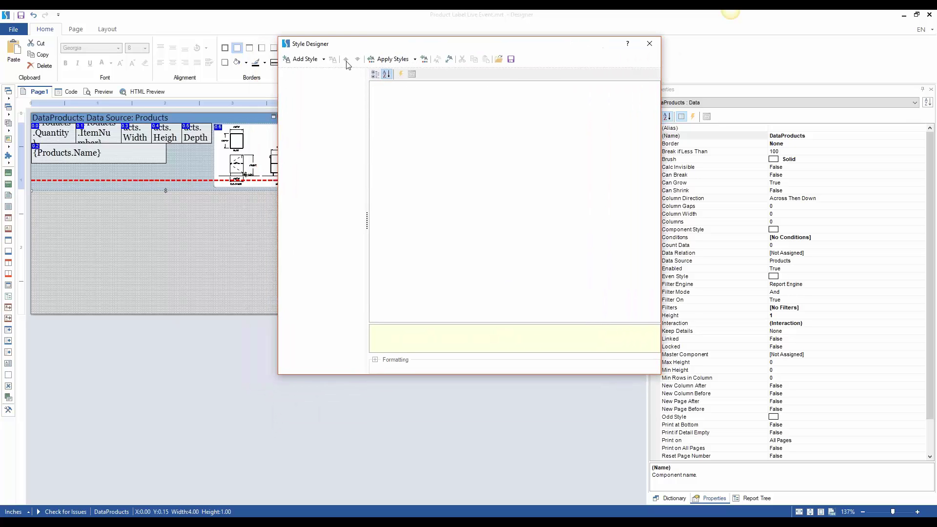
pyautogui.click(317, 59)
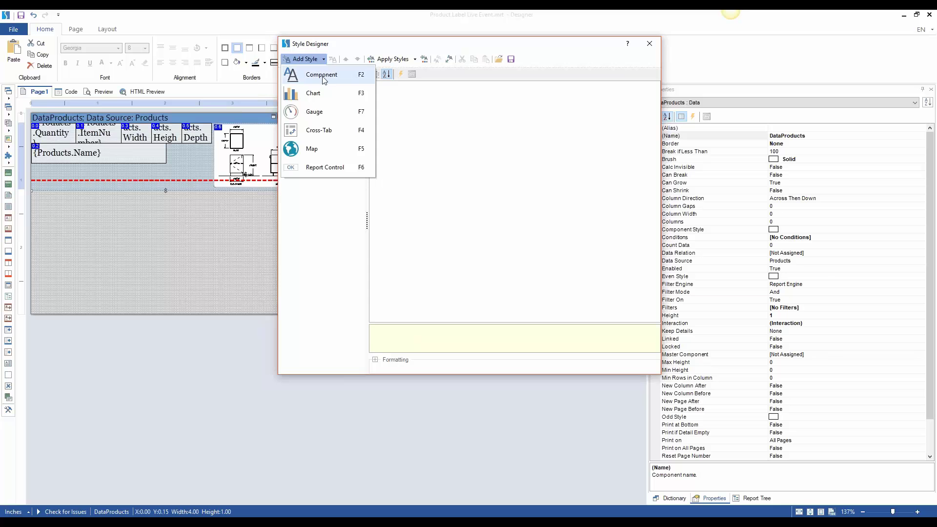
pyautogui.click(331, 77)
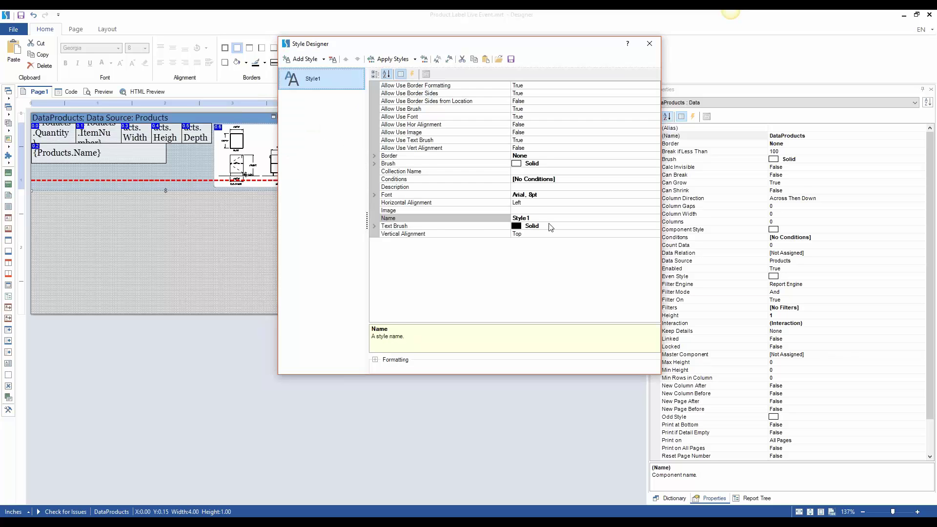
# Set the new style's background brush color to Peach Puff and close the Style Designer
pyautogui.click(374, 226)
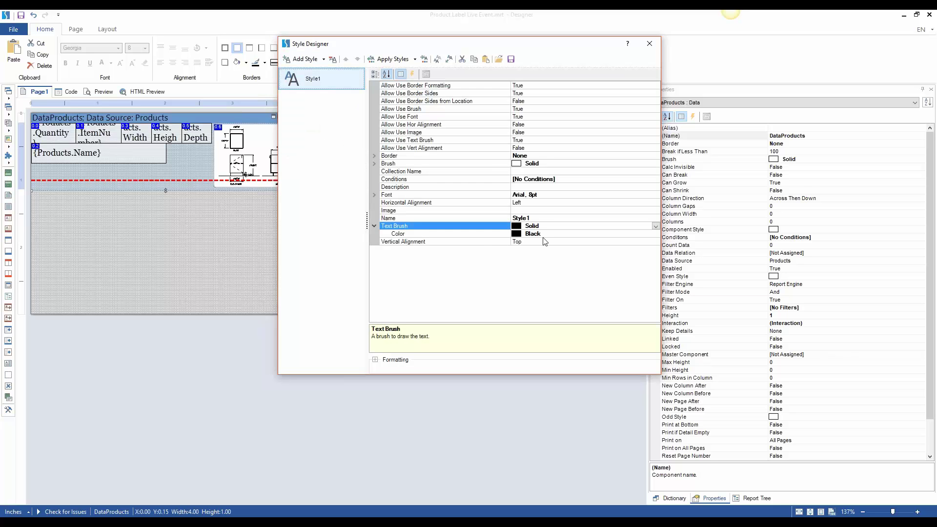
pyautogui.click(556, 234)
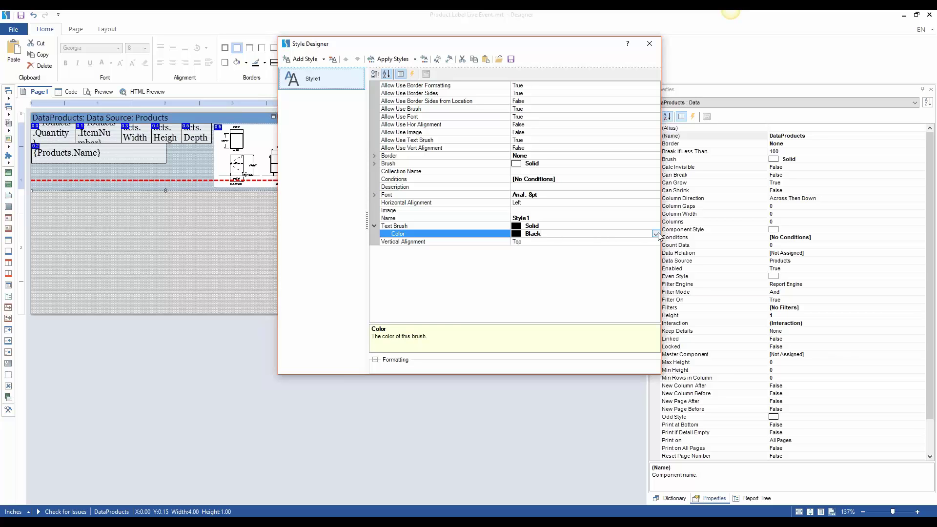
pyautogui.click(375, 163)
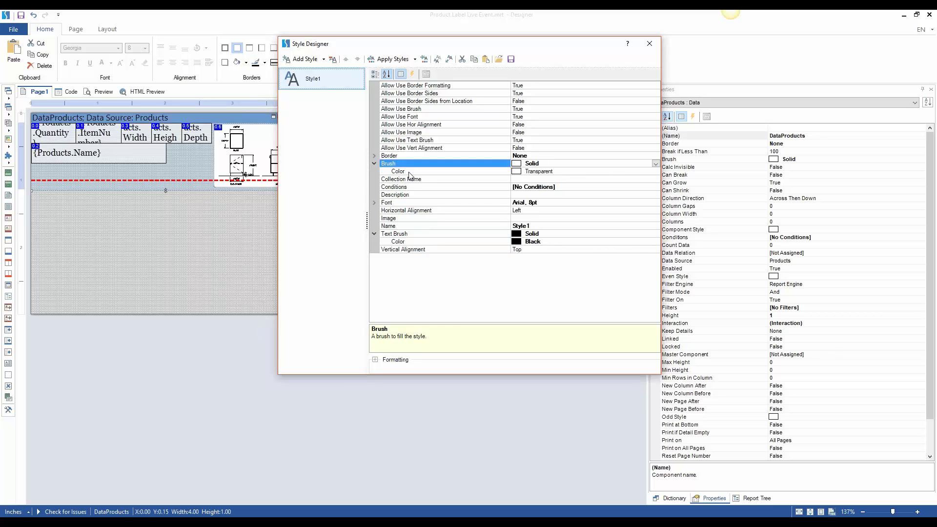
pyautogui.click(631, 171)
pyautogui.click(652, 170)
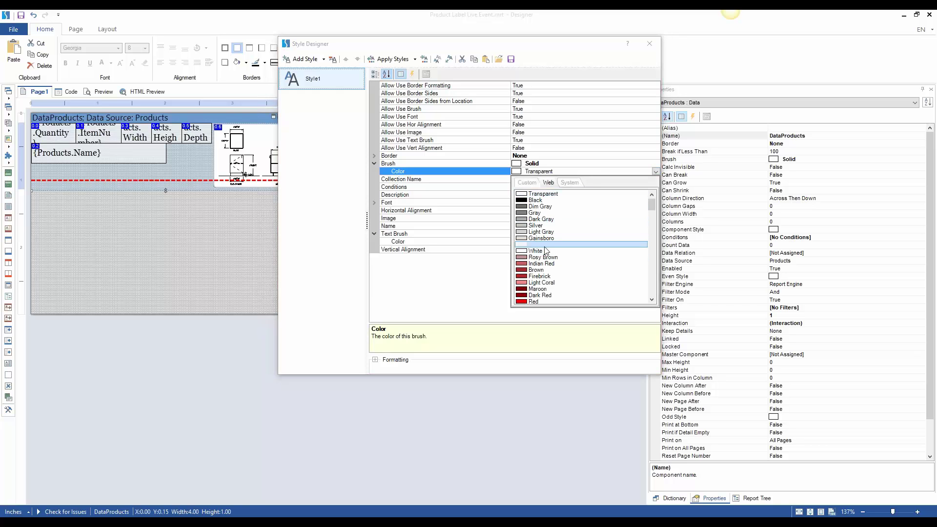
pyautogui.scroll(-2, 555, 277)
pyautogui.scroll(-6, 555, 278)
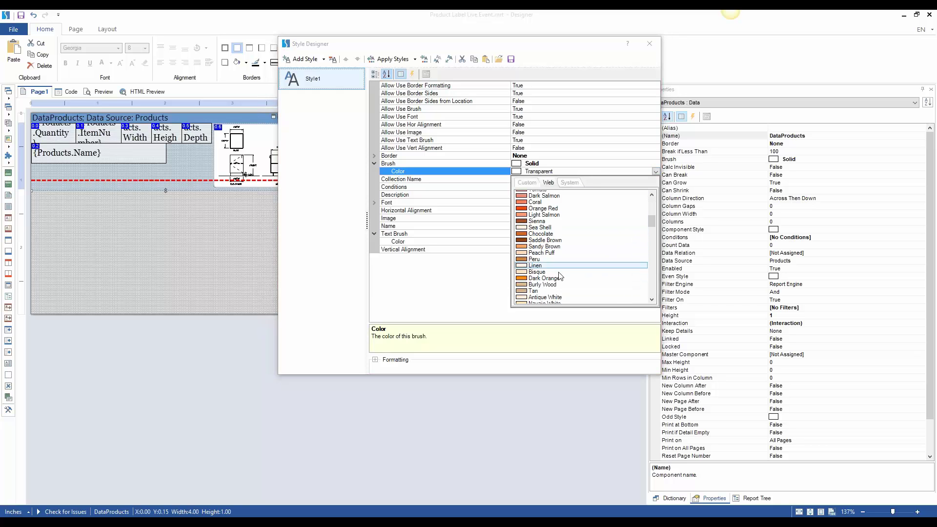
pyautogui.click(548, 238)
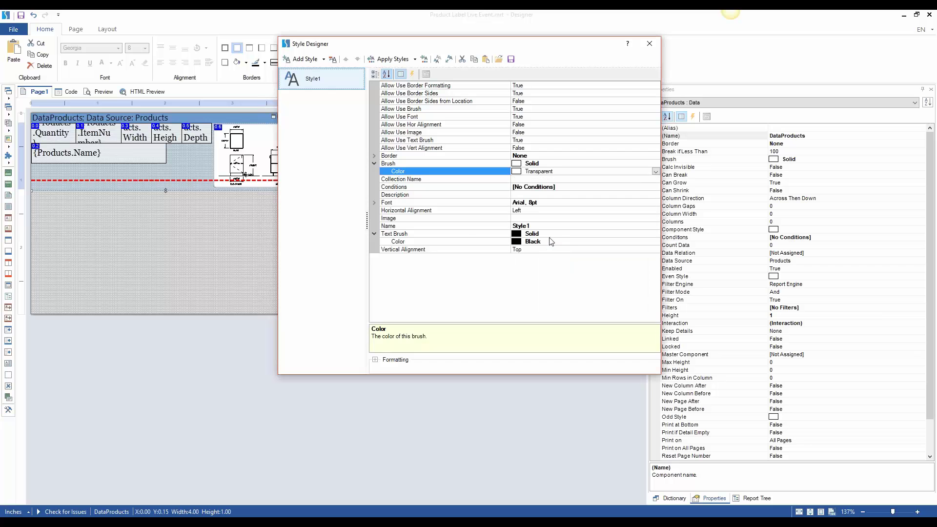
pyautogui.click(455, 179)
pyautogui.click(314, 97)
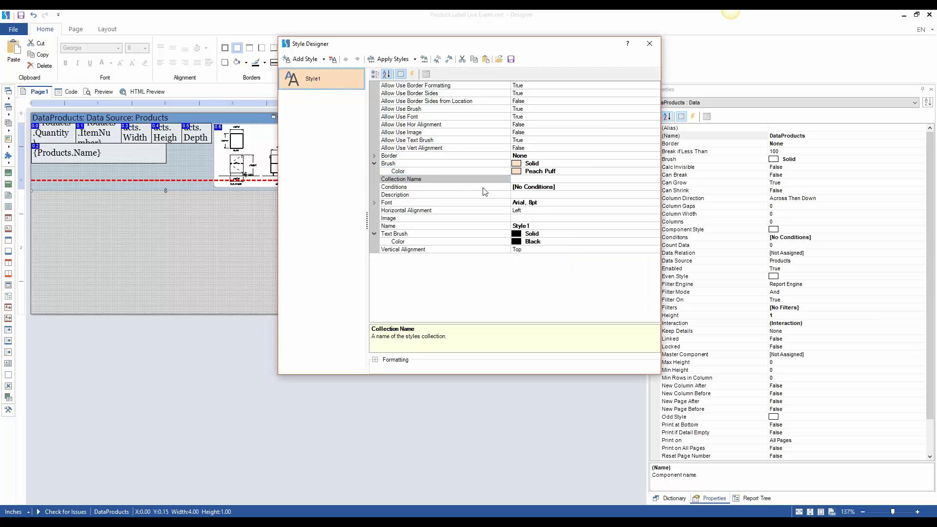
pyautogui.click(649, 43)
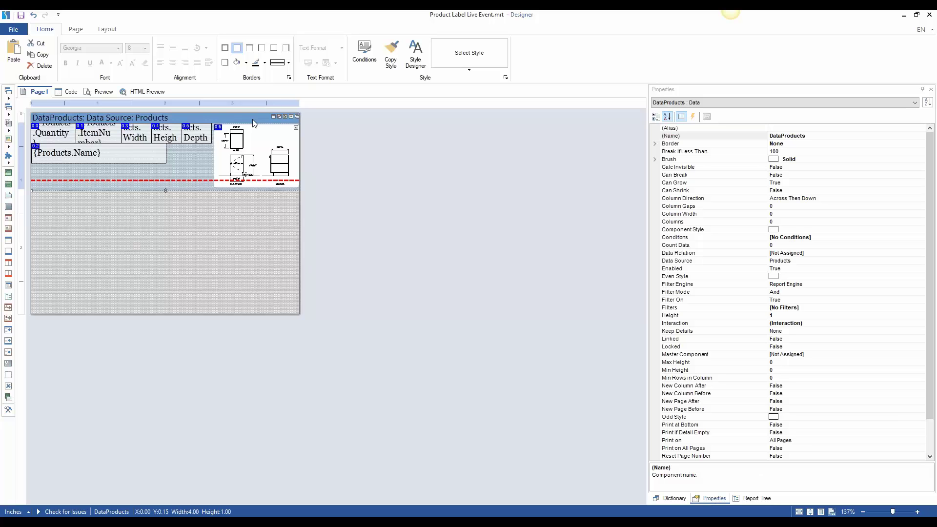
# Assign Style1 as the Odd Style of the DataProducts band and preview the alternating label backgrounds
pyautogui.scroll(-2, 926, 293)
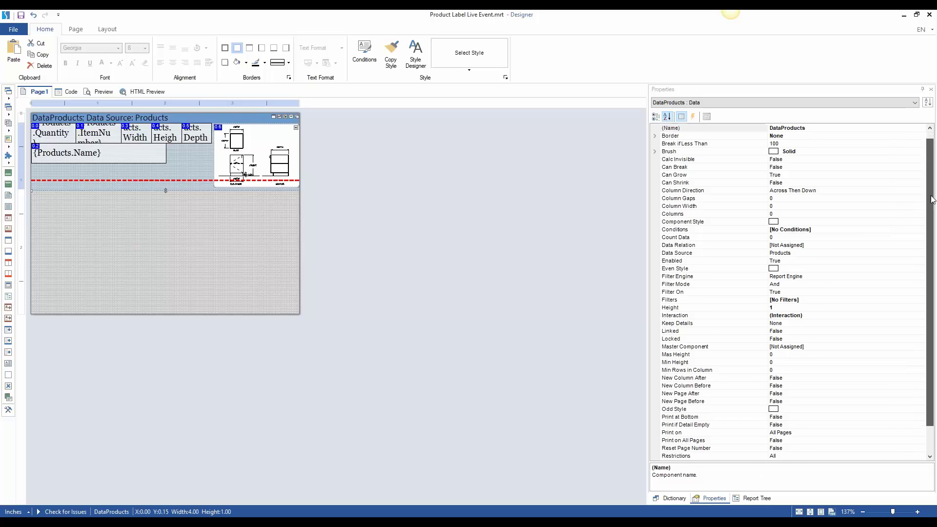
pyautogui.click(691, 378)
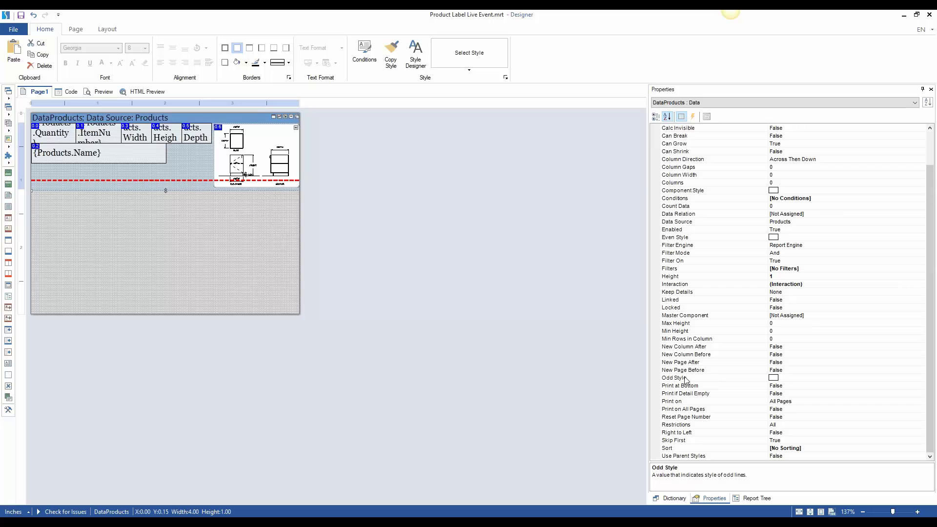
pyautogui.click(688, 238)
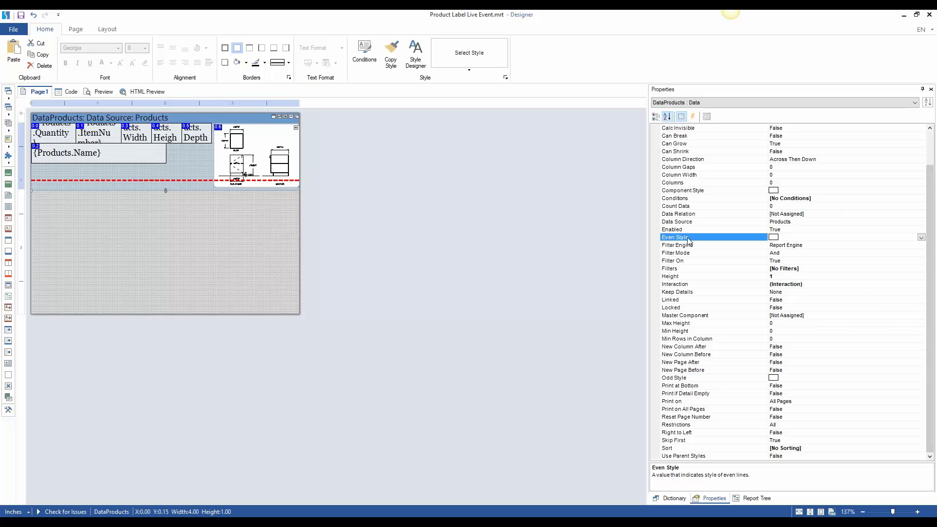
pyautogui.click(688, 380)
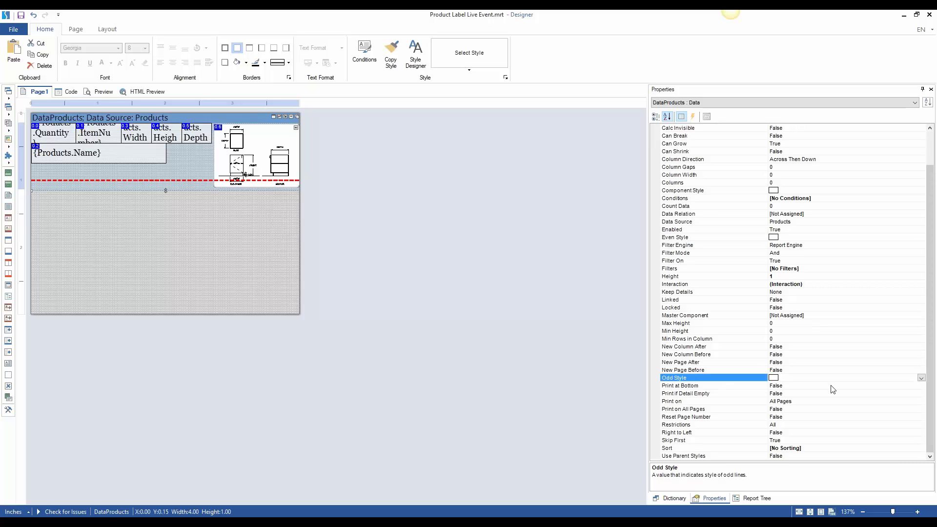
pyautogui.click(921, 378)
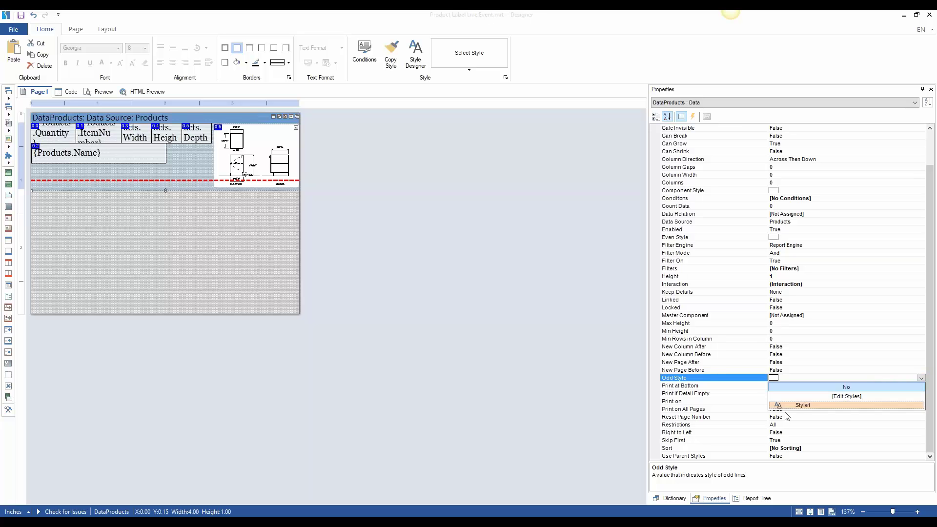
pyautogui.click(801, 405)
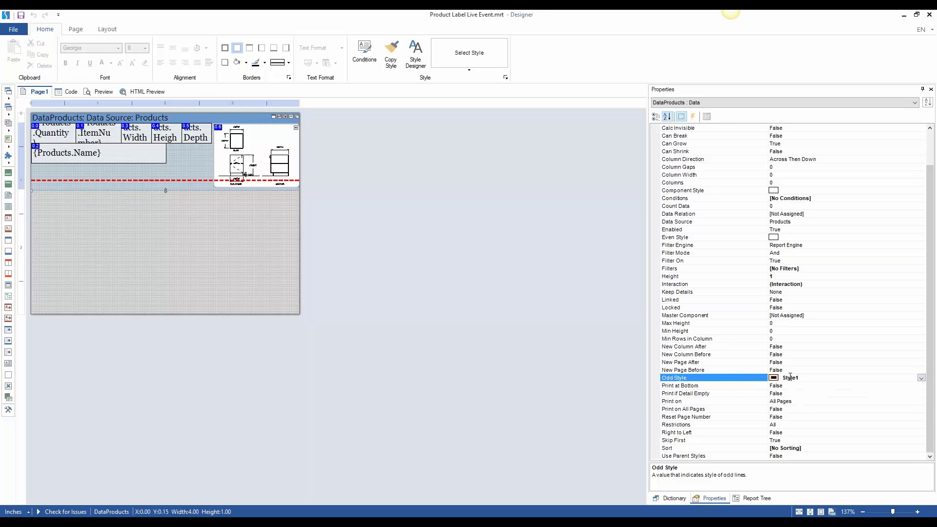
pyautogui.click(101, 92)
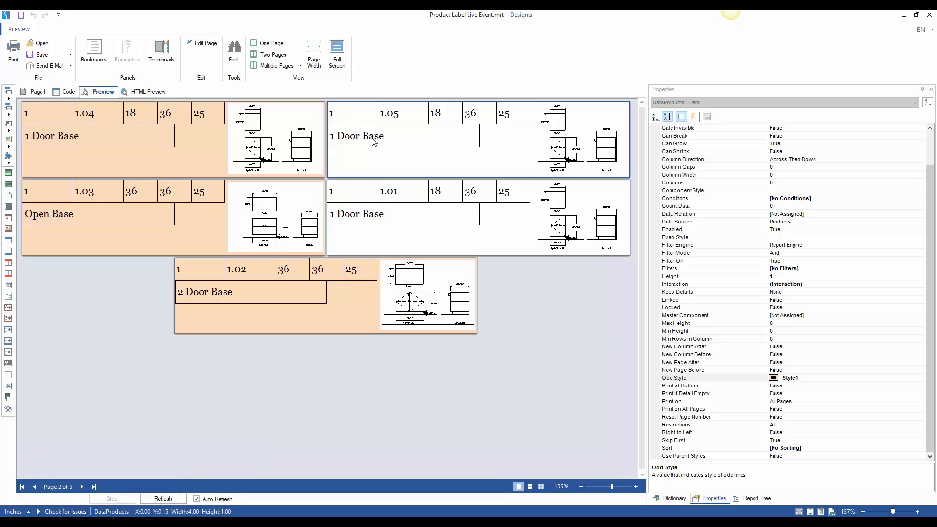
# Clear the Odd Style assigned to the DataProducts band and preview the labels
pyautogui.click(39, 92)
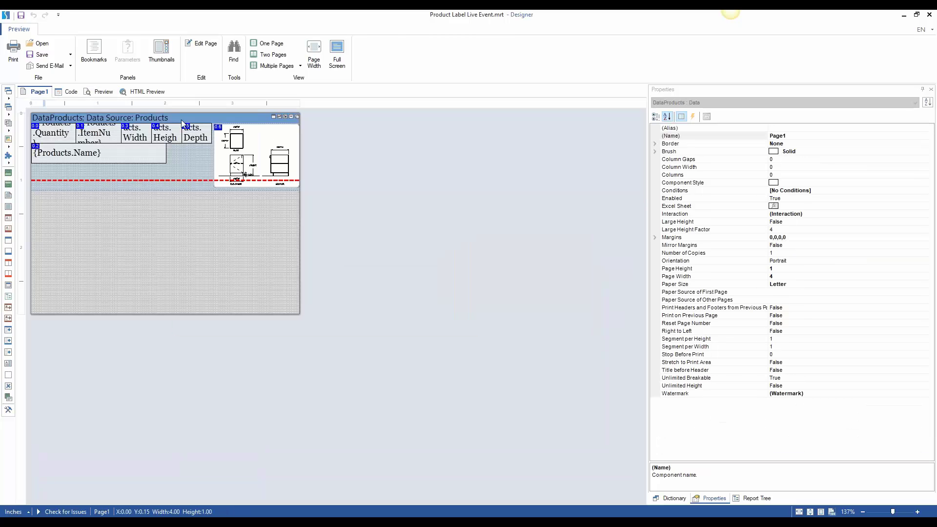
pyautogui.click(919, 417)
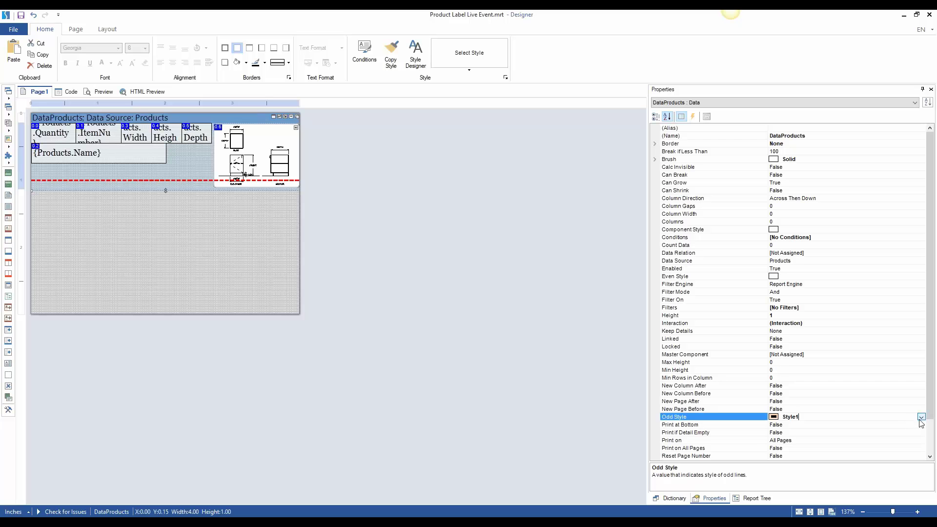
pyautogui.click(921, 417)
pyautogui.click(845, 426)
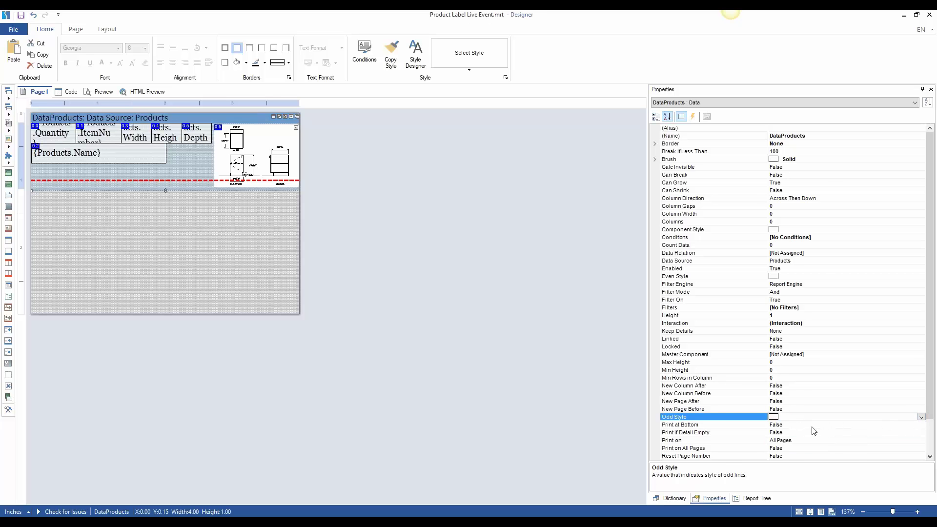
pyautogui.click(710, 401)
pyautogui.click(270, 224)
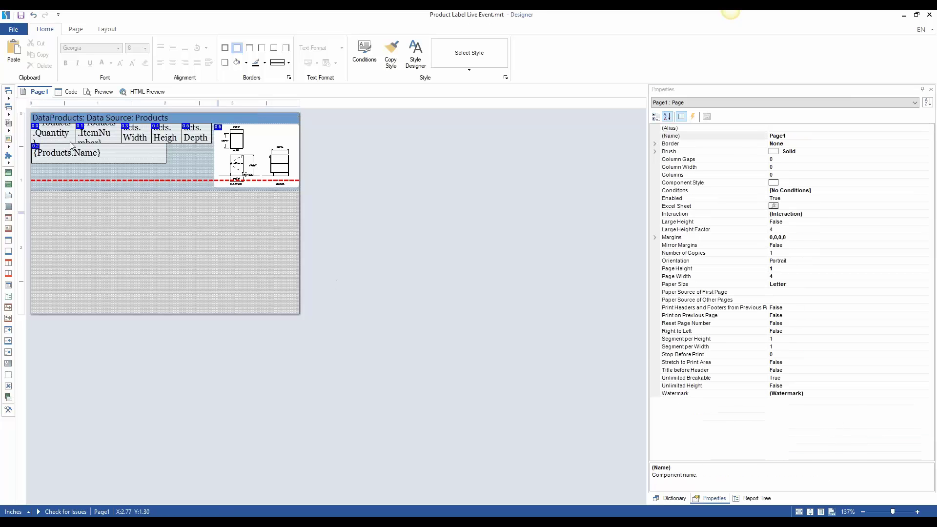
pyautogui.click(103, 92)
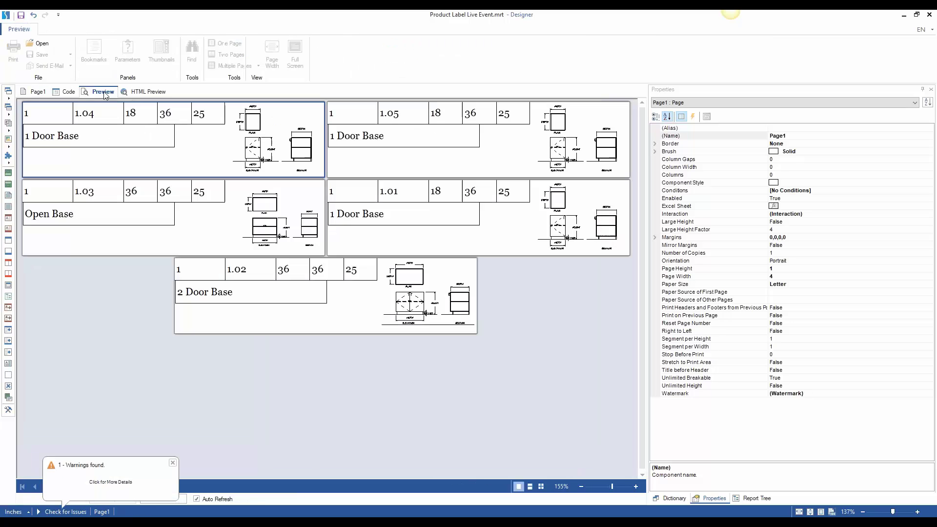
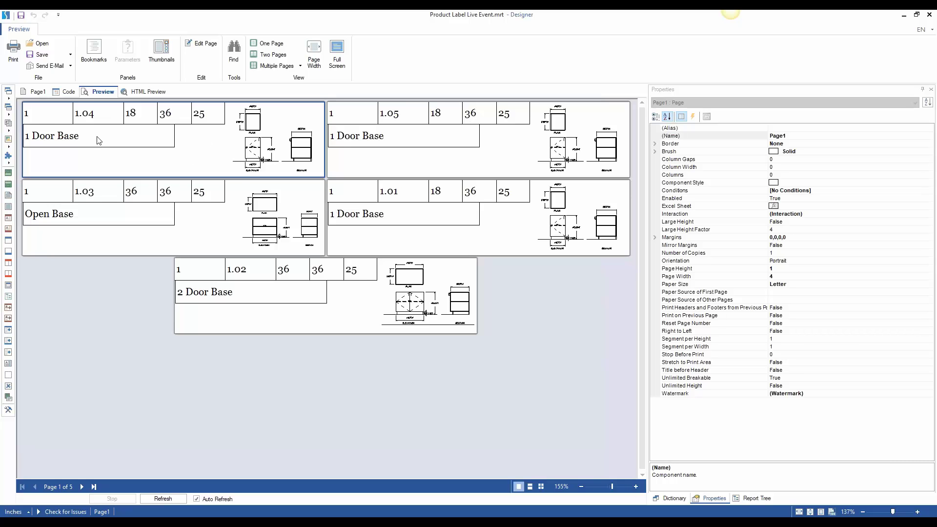
# Set Page1's width to 8.5 inches and its height to 11 inches
pyautogui.click(39, 92)
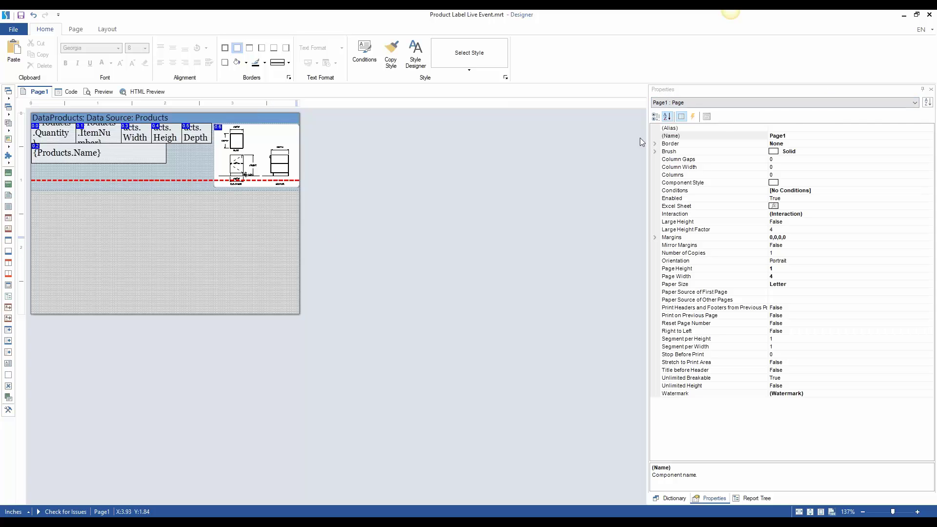
pyautogui.click(914, 103)
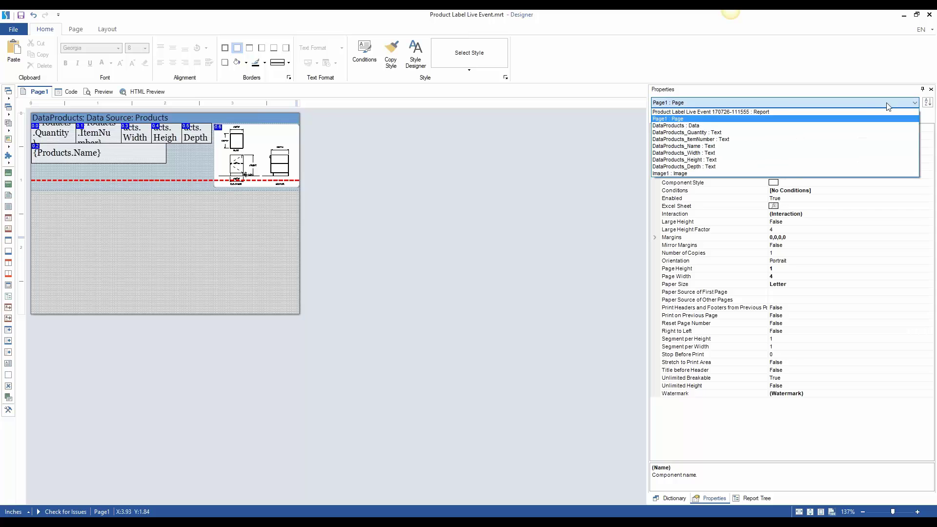
pyautogui.click(677, 120)
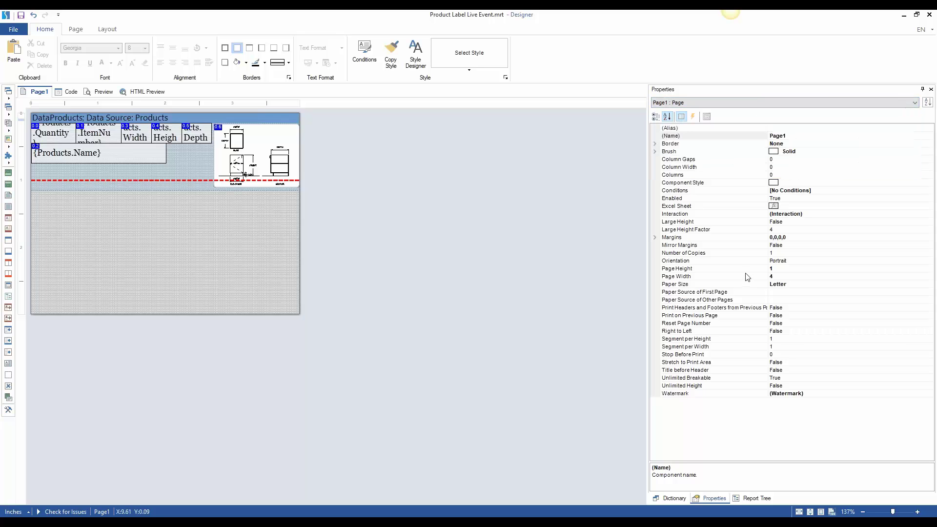
pyautogui.click(775, 269)
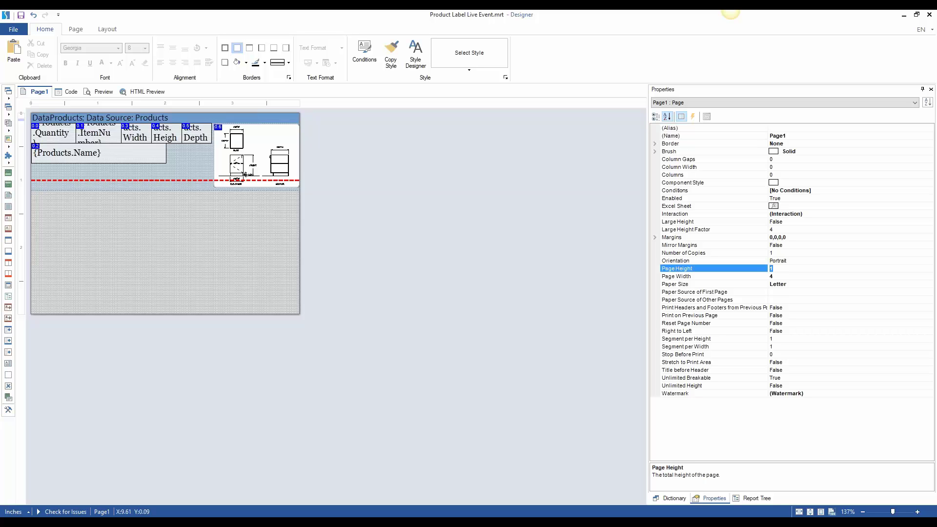
pyautogui.click(784, 276)
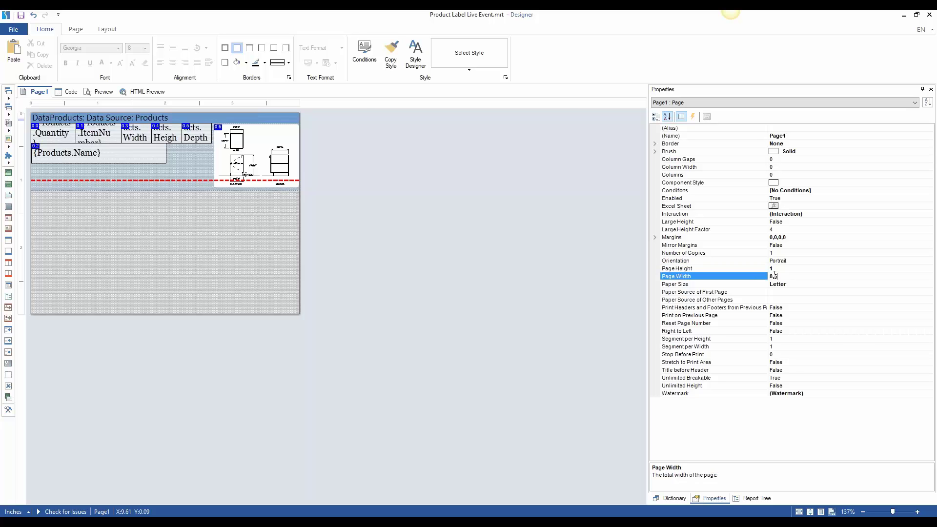
pyautogui.write('8.5')
pyautogui.click(761, 270)
pyautogui.write('11')
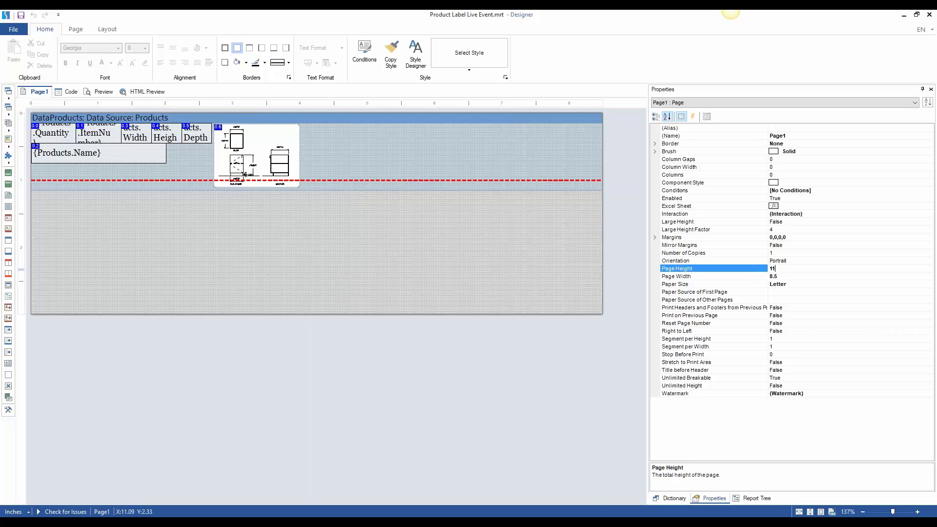
pyautogui.press('Return')
pyautogui.click(583, 271)
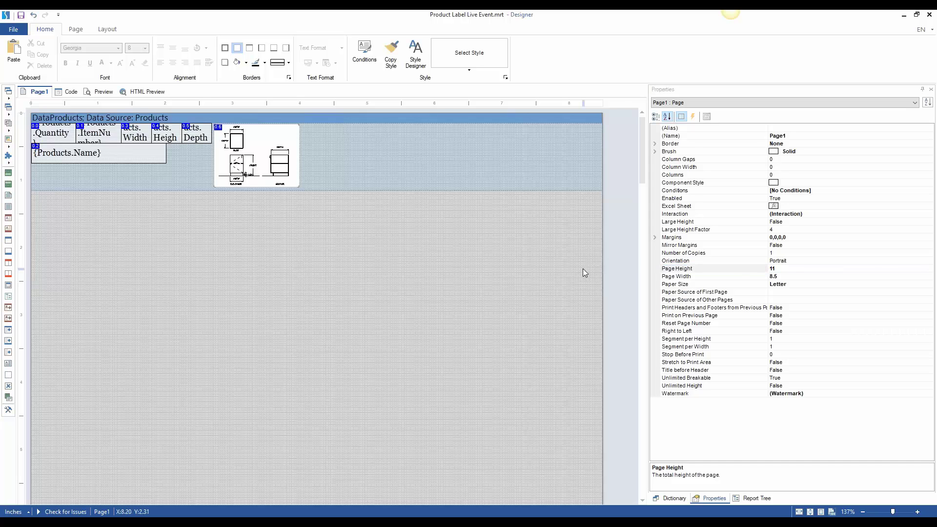
# Preview the labels on the letter-size page, zoomed out to show the sheet's full width
pyautogui.scroll(-3, 582, 268)
pyautogui.click(102, 92)
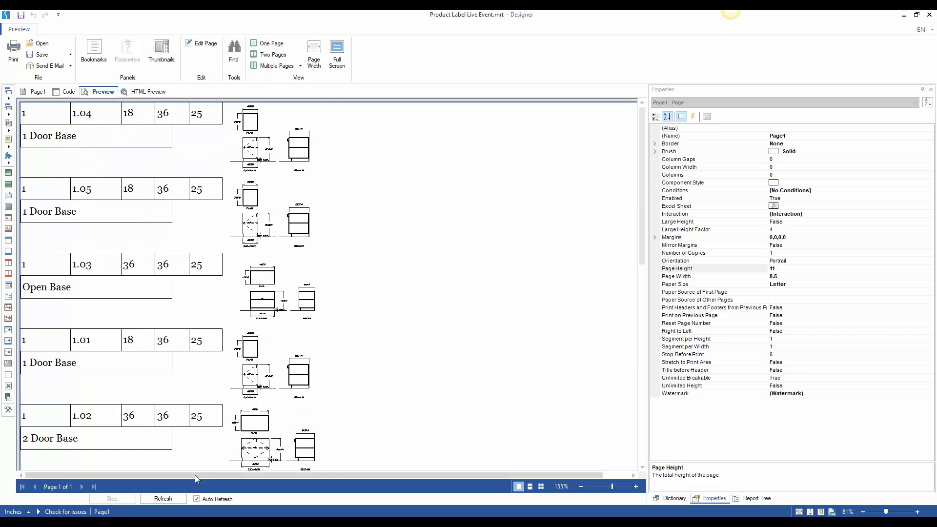
pyautogui.scroll(-5, 244, 365)
pyautogui.scroll(-5, 244, 364)
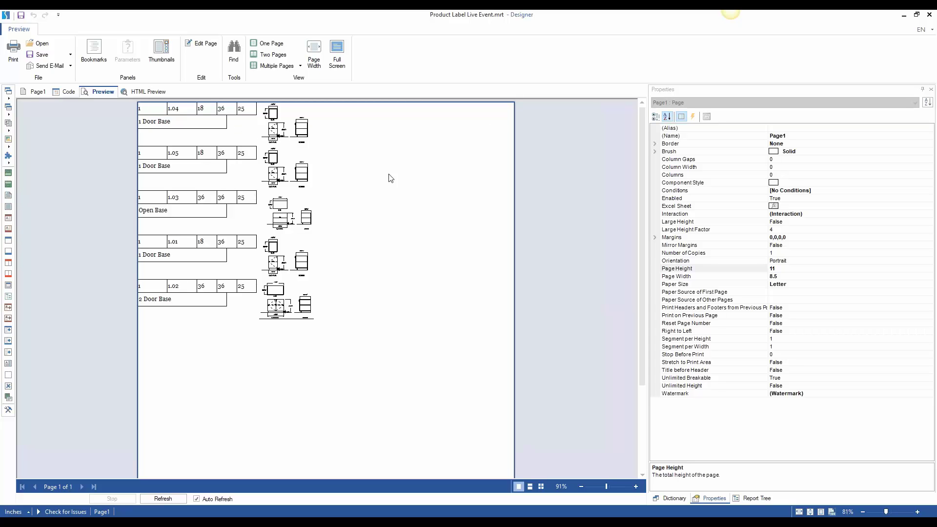
# Divide Page1 into 2 columns with a column gap of 0.125 inch
pyautogui.click(38, 92)
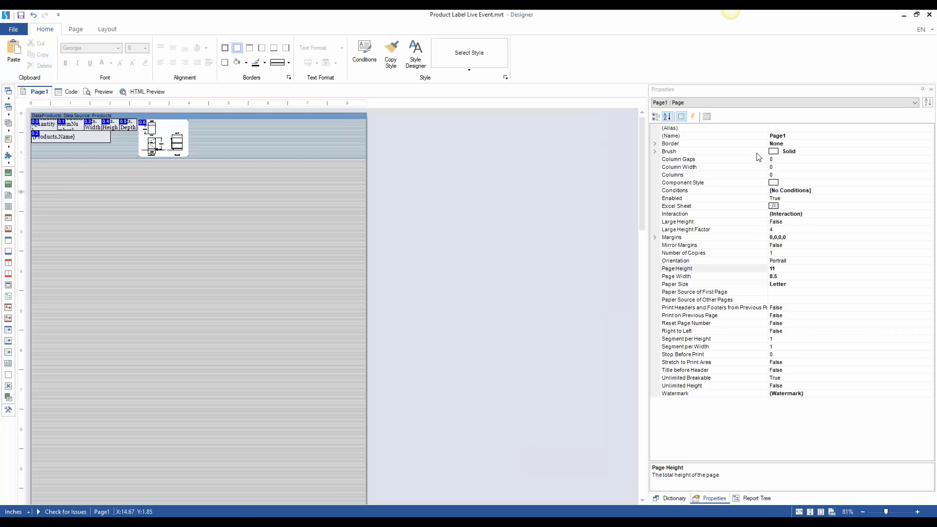
pyautogui.click(793, 174)
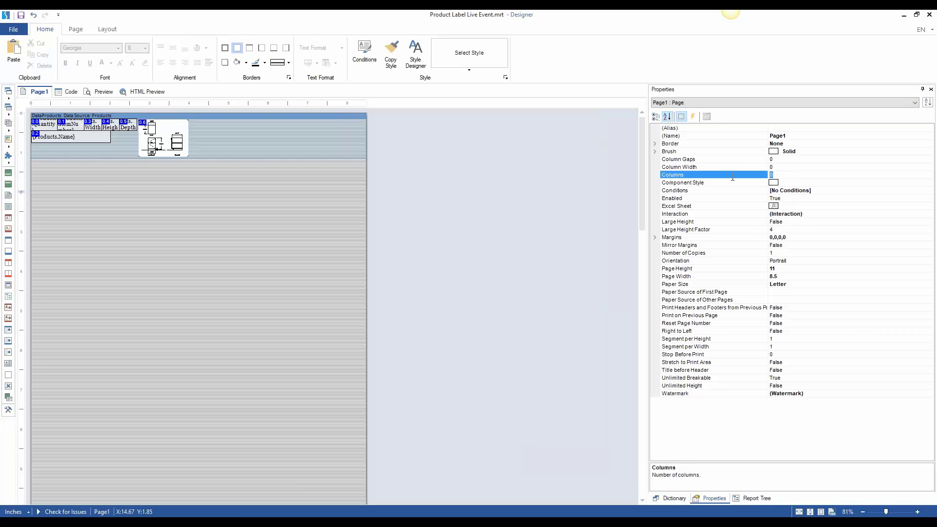
pyautogui.write('2')
pyautogui.press('Return')
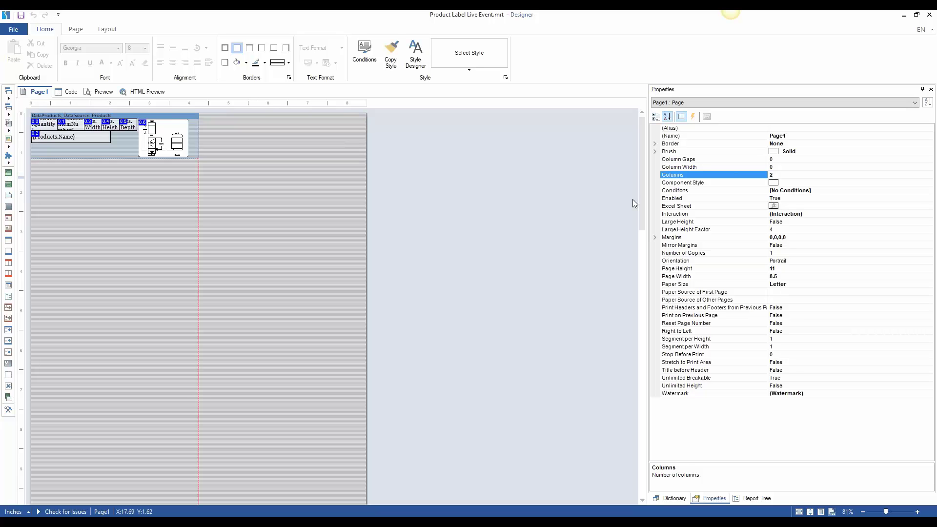
pyautogui.click(780, 160)
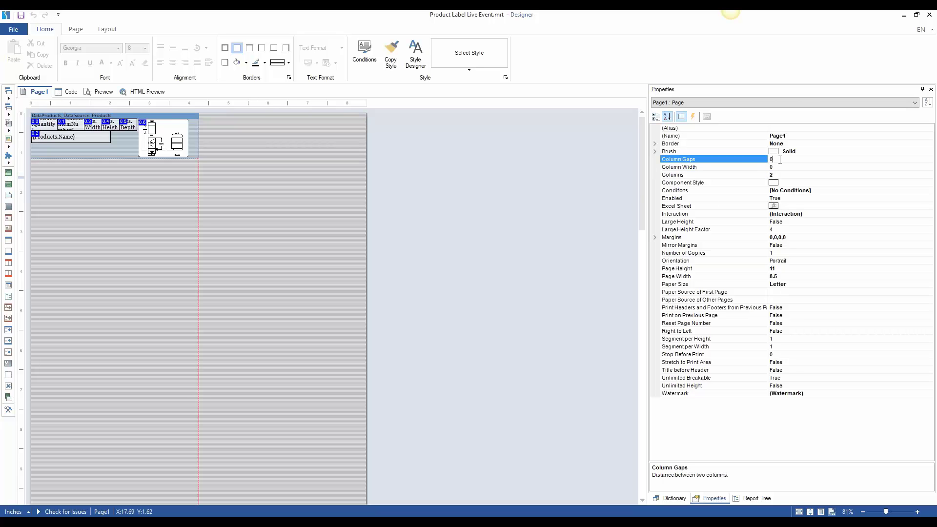
pyautogui.write('.125')
pyautogui.click(748, 172)
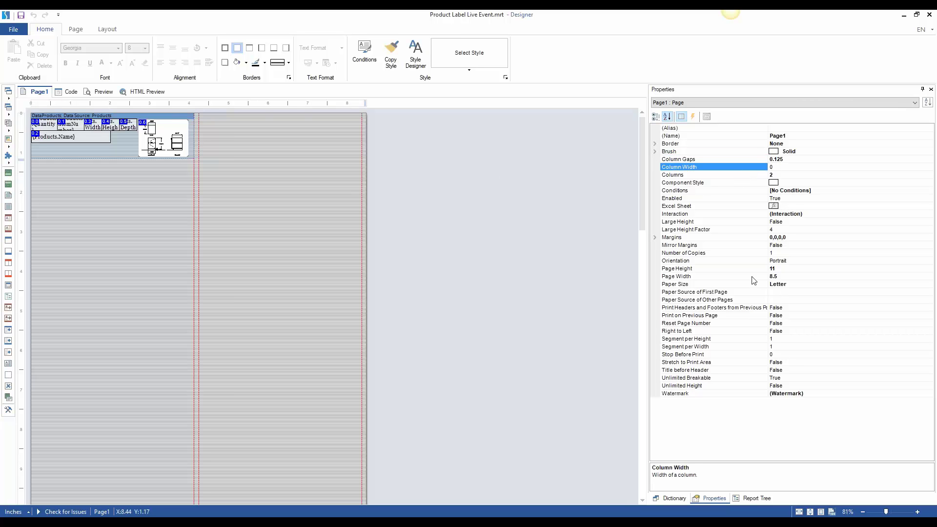
# Set Page1's bottom, left, right and top margins to 0.36 inch each
pyautogui.click(783, 237)
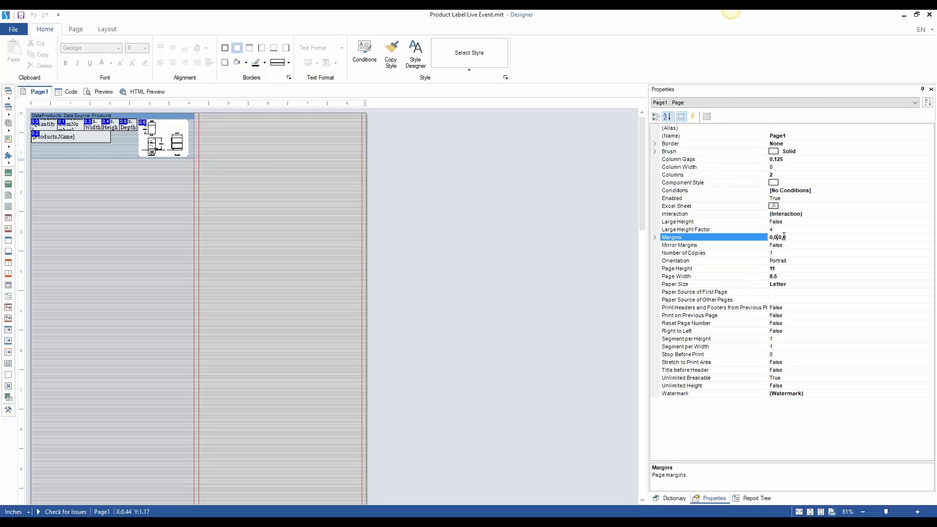
pyautogui.click(655, 237)
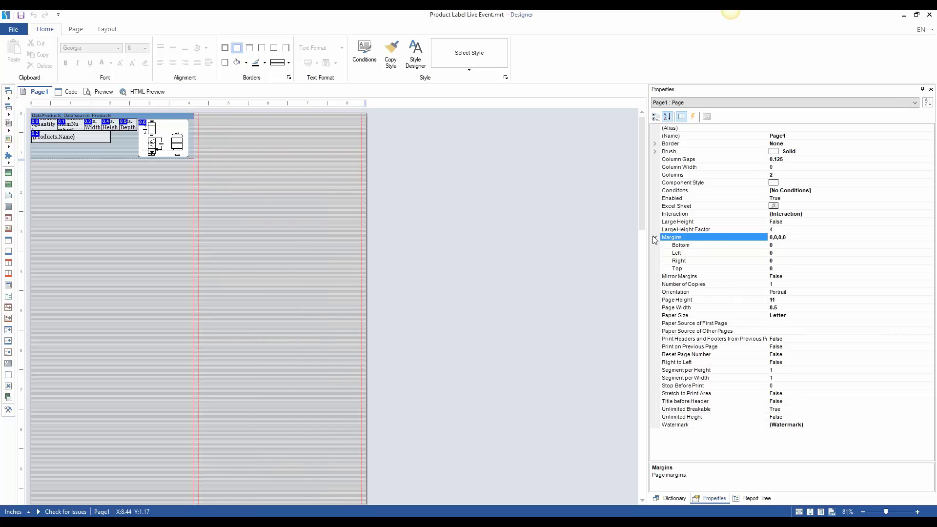
pyautogui.click(772, 245)
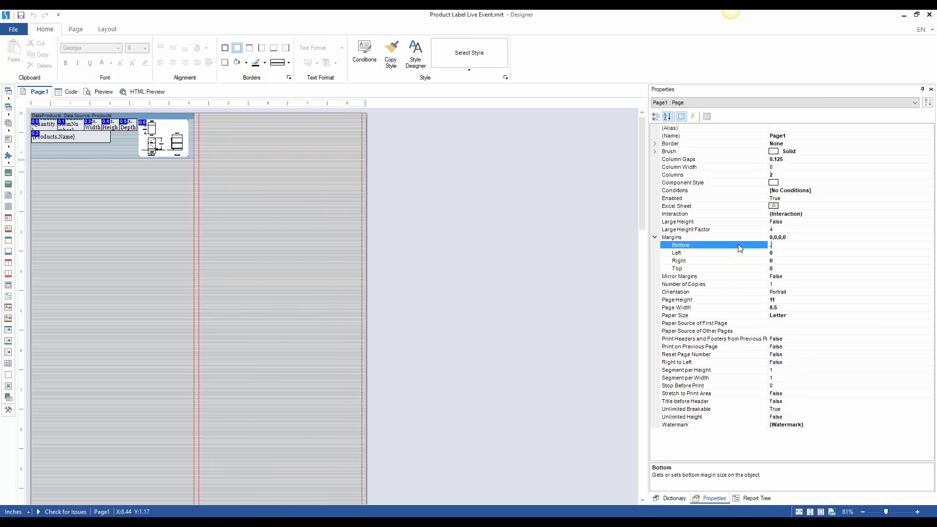
pyautogui.press('Return')
pyautogui.click(519, 280)
pyautogui.write('.36')
pyautogui.doubleClick(774, 254)
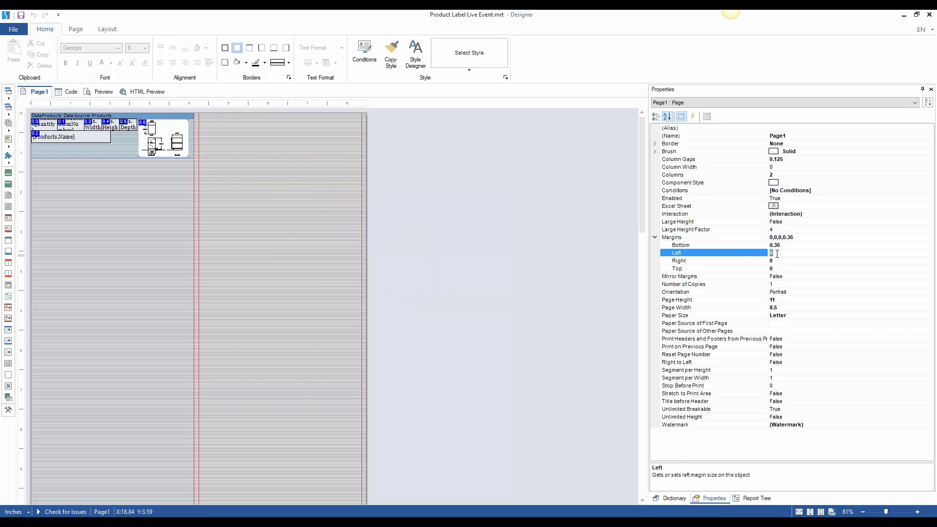
pyautogui.write('.36')
pyautogui.doubleClick(776, 262)
pyautogui.write('.36')
pyautogui.click(777, 269)
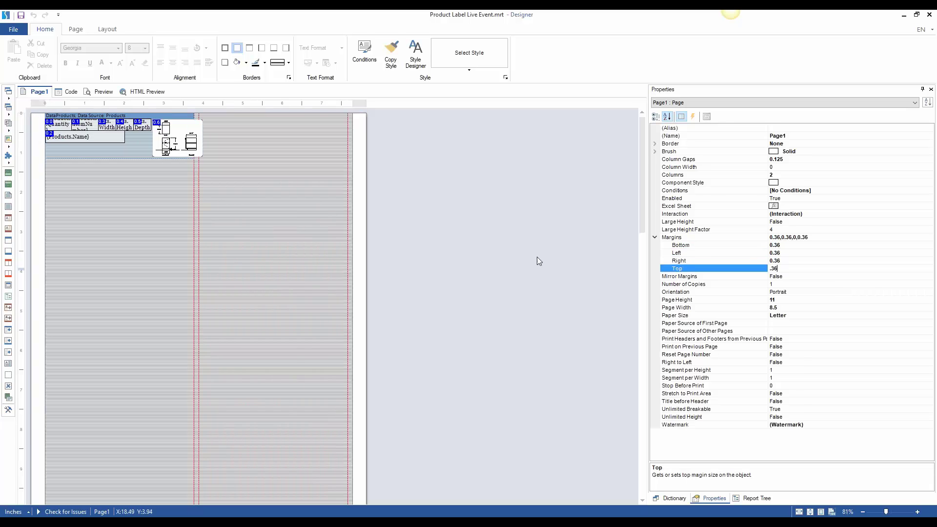
pyautogui.click(499, 256)
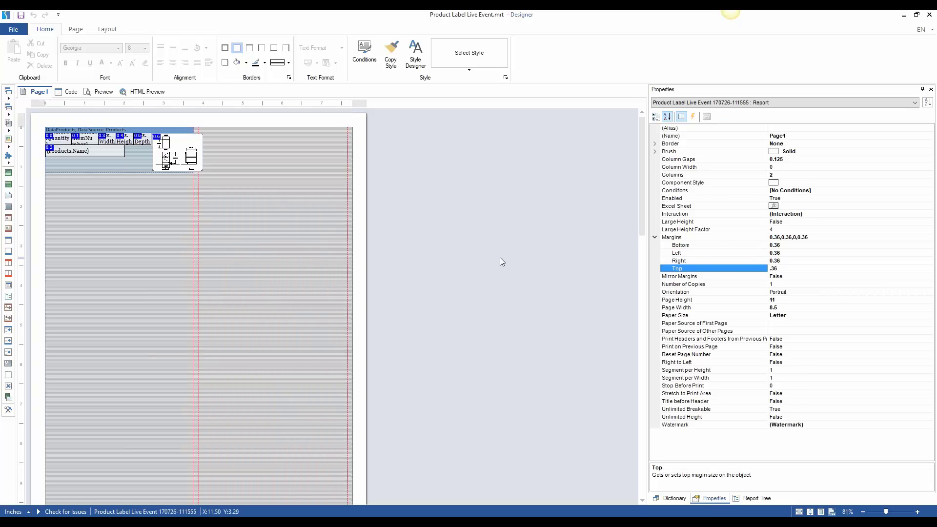
# Move the Name field to the bottom of the data band and place Width, Height and Depth beneath Quantity and ItemNumber
pyautogui.click(162, 211)
pyautogui.scroll(3, 125, 222)
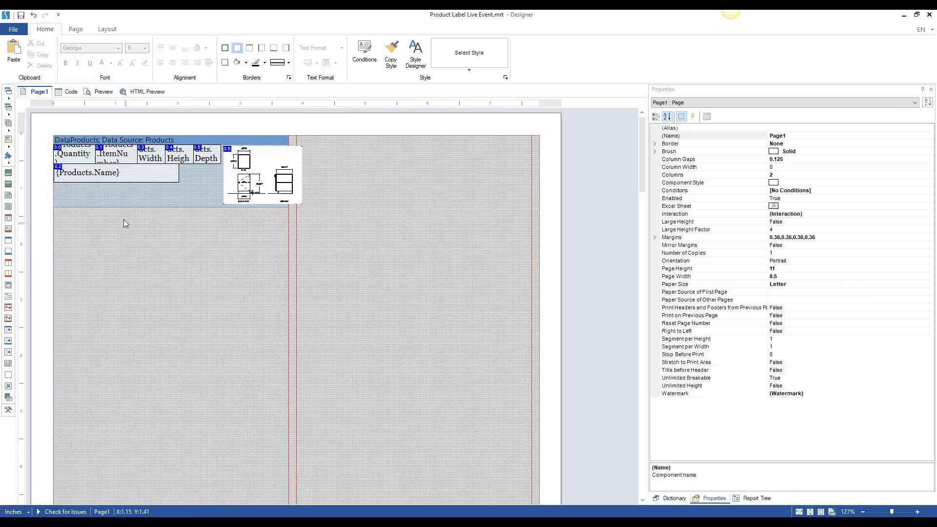
pyautogui.moveTo(143, 174); pyautogui.dragTo(146, 202)
pyautogui.click(213, 218)
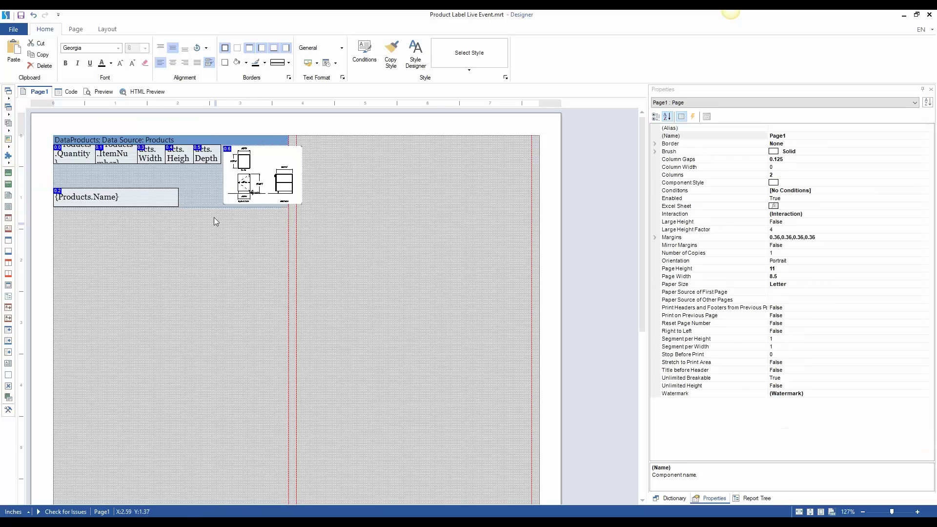
pyautogui.moveTo(212, 121); pyautogui.dragTo(70, 179)
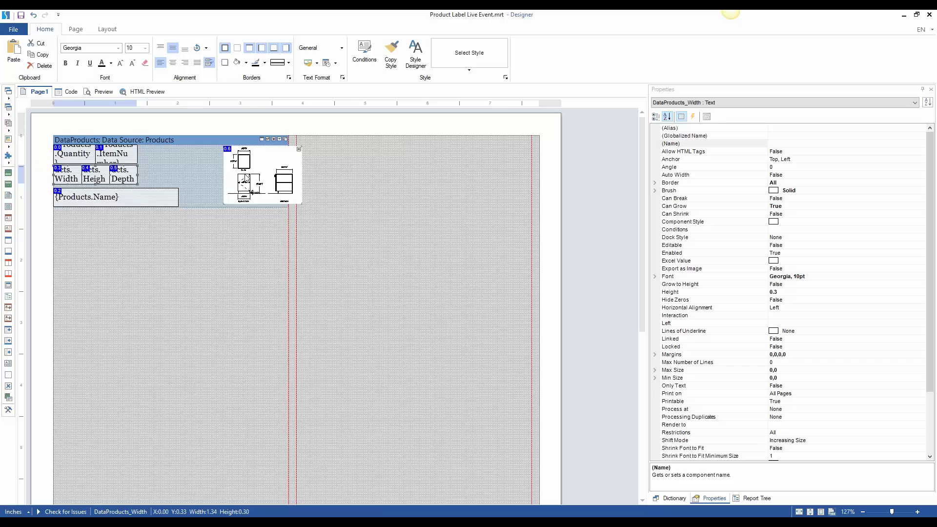
# Move the product image inside the first column, at about 2.27 inches from the band's left edge, and preview the labels
pyautogui.moveTo(248, 177)
pyautogui.mouseDown()
pyautogui.moveTo(201, 178)
pyautogui.moveTo(221, 178)
pyautogui.mouseUp()
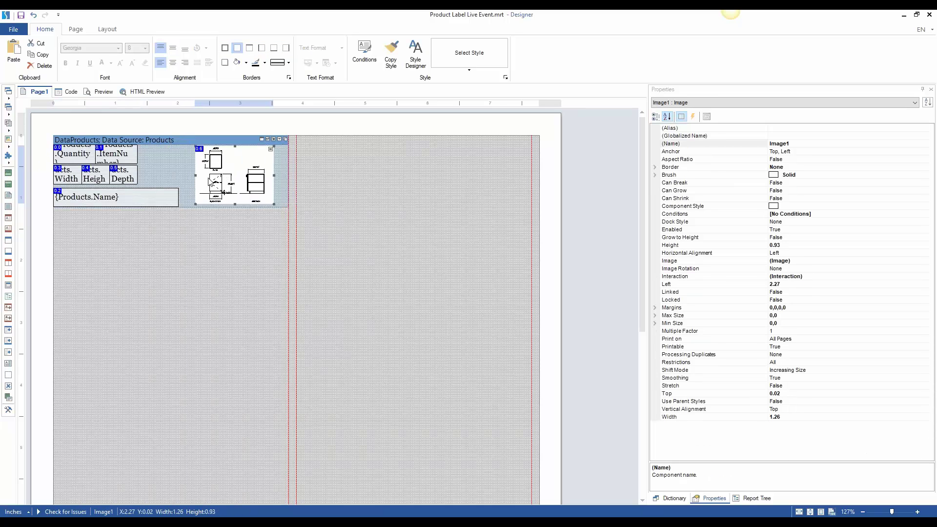
pyautogui.click(253, 128)
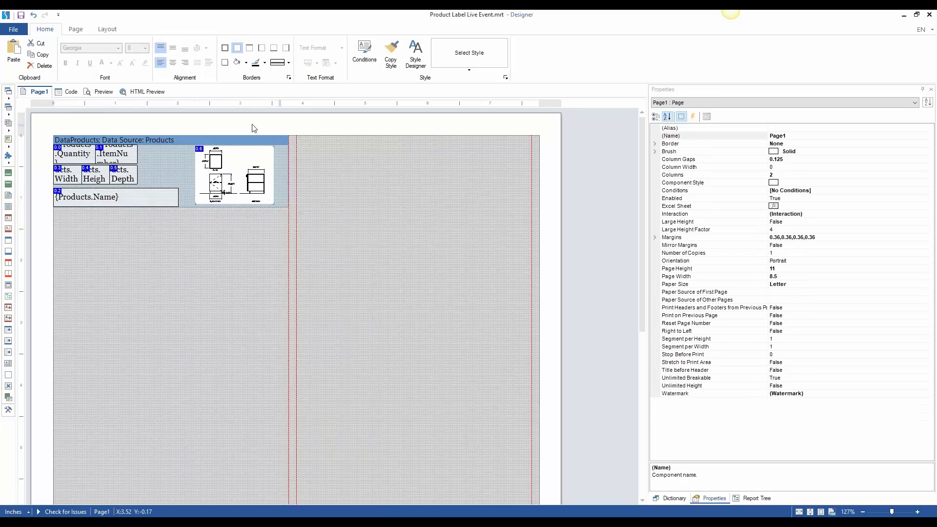
pyautogui.click(103, 92)
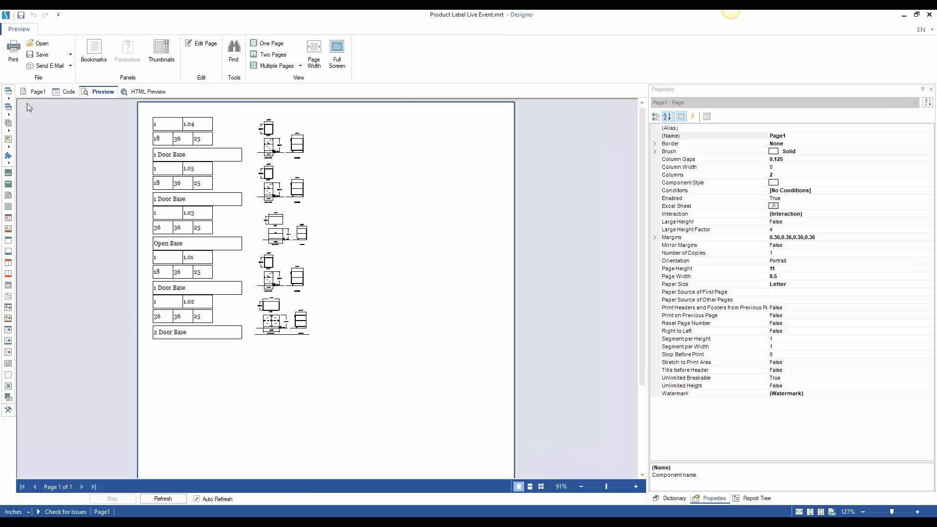
# Remove the borders from all text fields in the data band and apply borders on all sides to the DataProducts band instead
pyautogui.click(36, 92)
pyautogui.moveTo(171, 218); pyautogui.dragTo(70, 144)
pyautogui.click(237, 47)
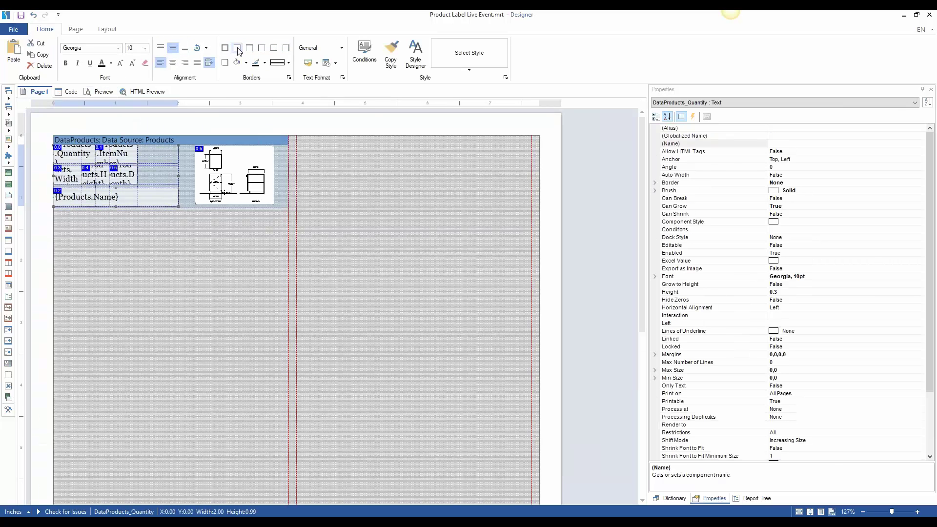
pyautogui.click(187, 124)
pyautogui.click(186, 139)
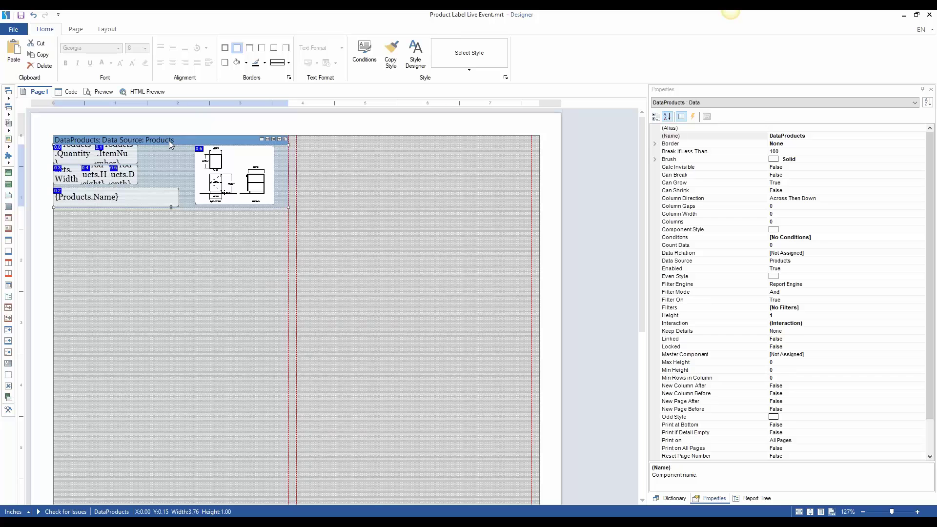
pyautogui.click(225, 48)
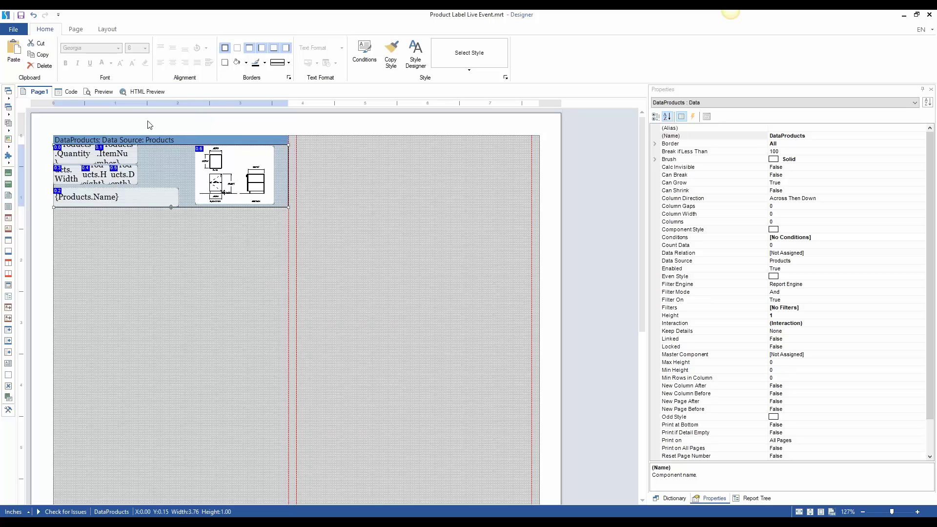
# Preview the bordered labels and examine the DataProducts band's properties for settings that control how the columns fill
pyautogui.click(101, 93)
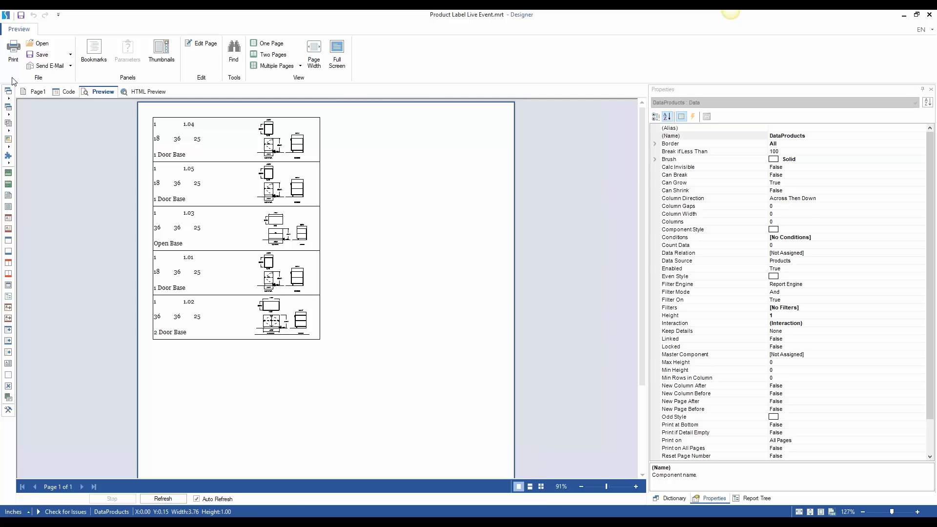
pyautogui.click(30, 93)
pyautogui.click(199, 139)
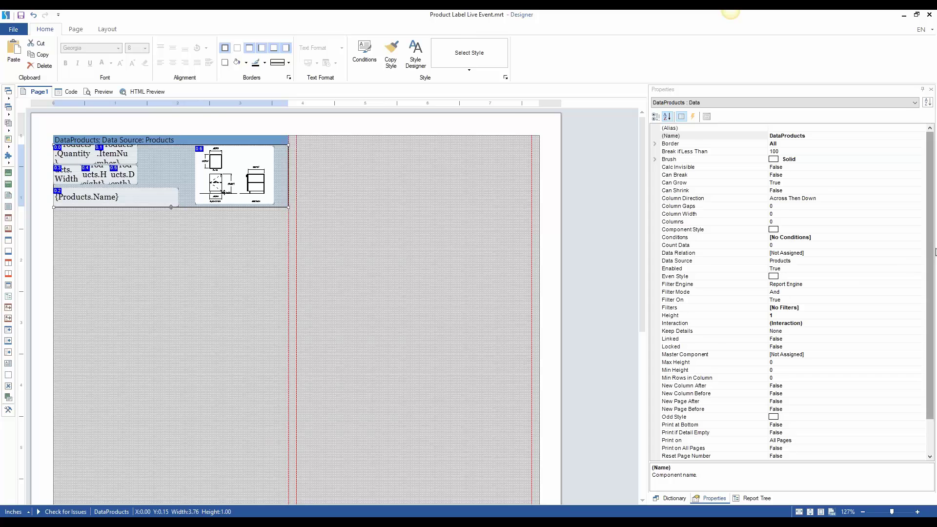
pyautogui.scroll(-1, 931, 257)
pyautogui.moveTo(931, 257); pyautogui.dragTo(932, 328)
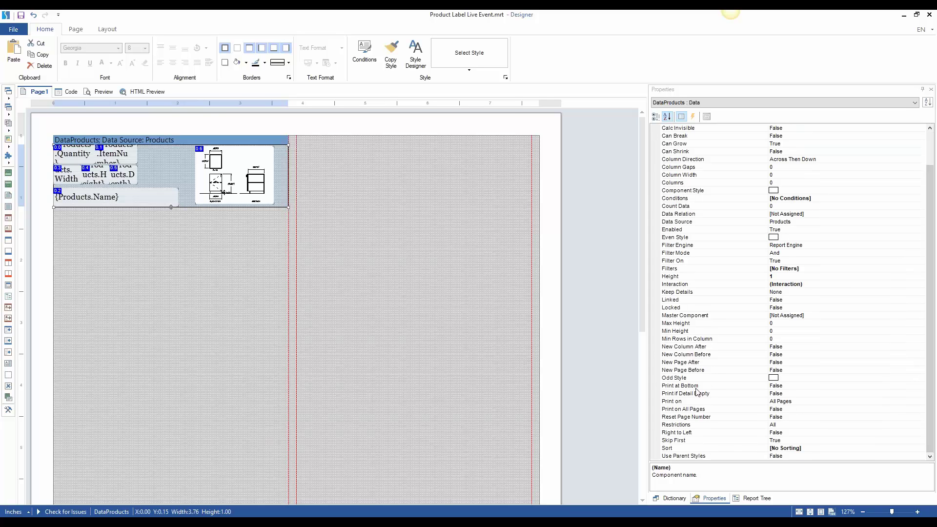
pyautogui.click(709, 363)
pyautogui.click(707, 379)
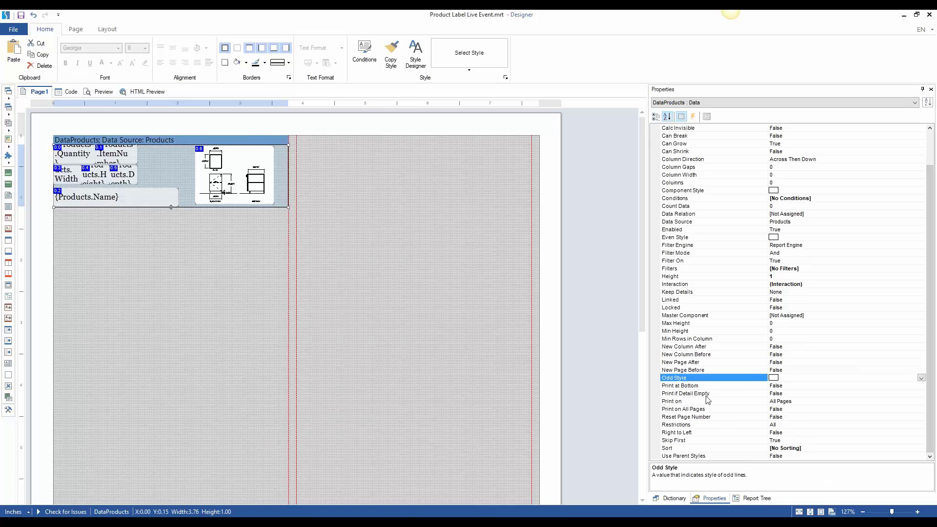
pyautogui.click(707, 395)
pyautogui.click(711, 425)
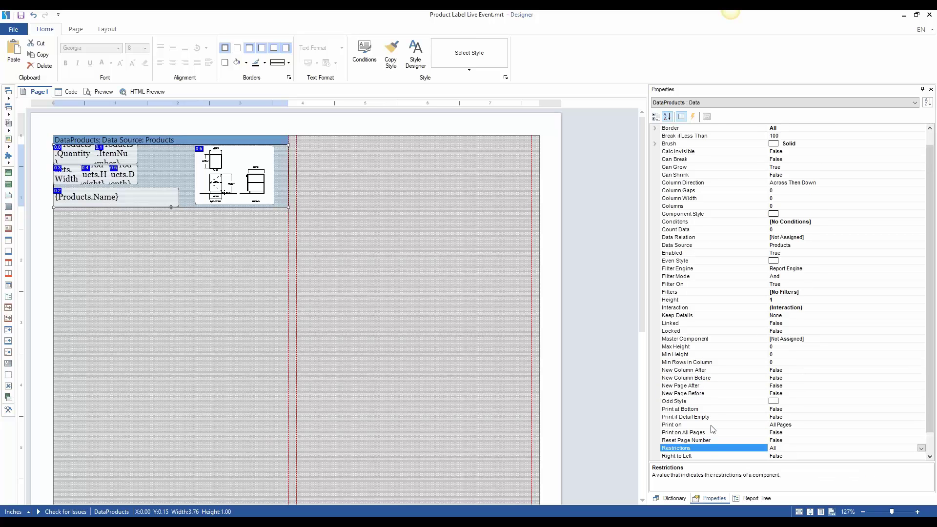
pyautogui.click(713, 433)
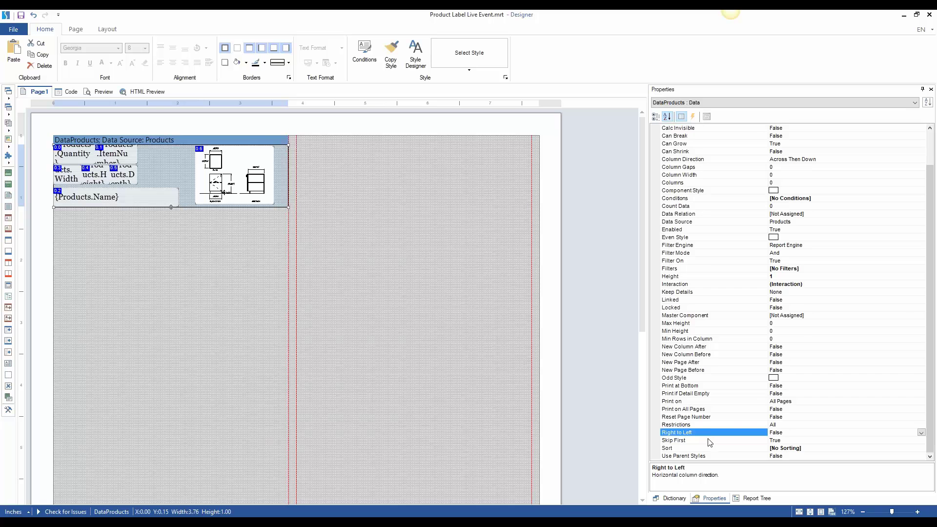
pyautogui.scroll(2, 707, 396)
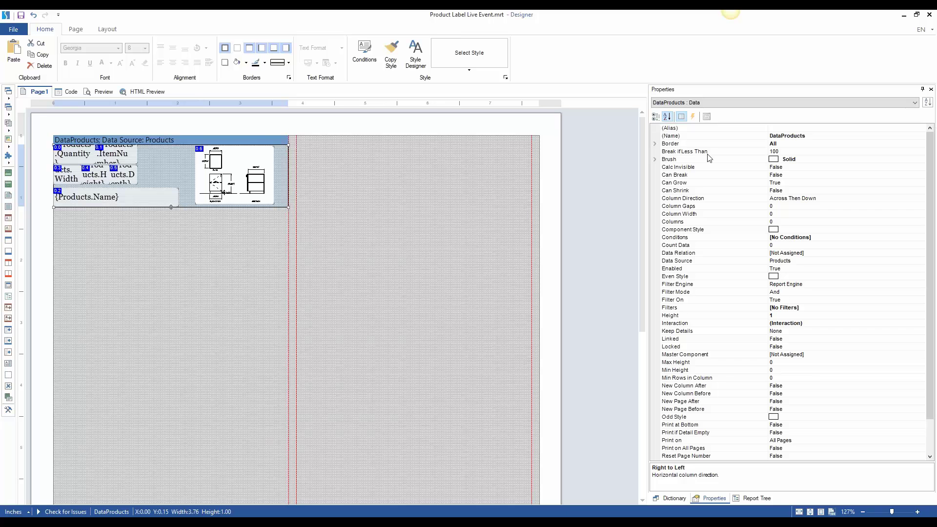
# Choose Across Then Down as the DataProducts band's column direction and preview the labels
pyautogui.click(687, 198)
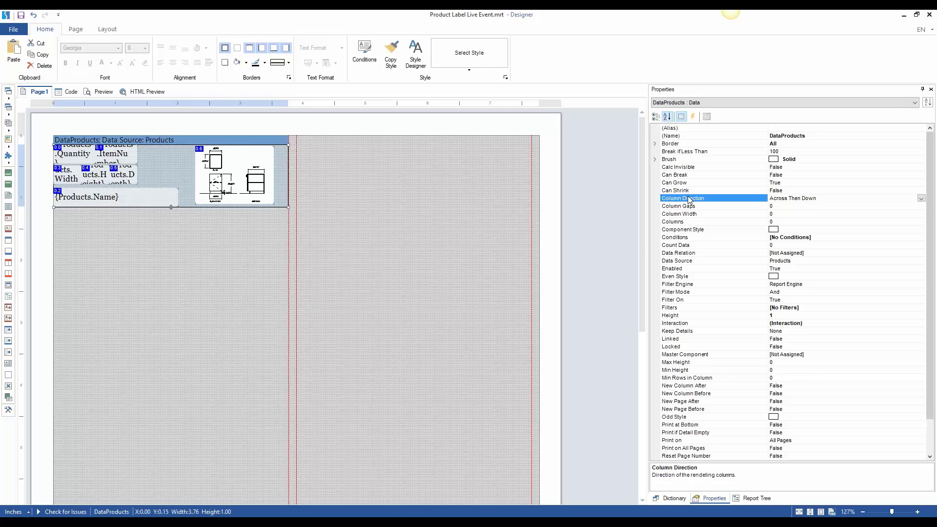
pyautogui.click(921, 199)
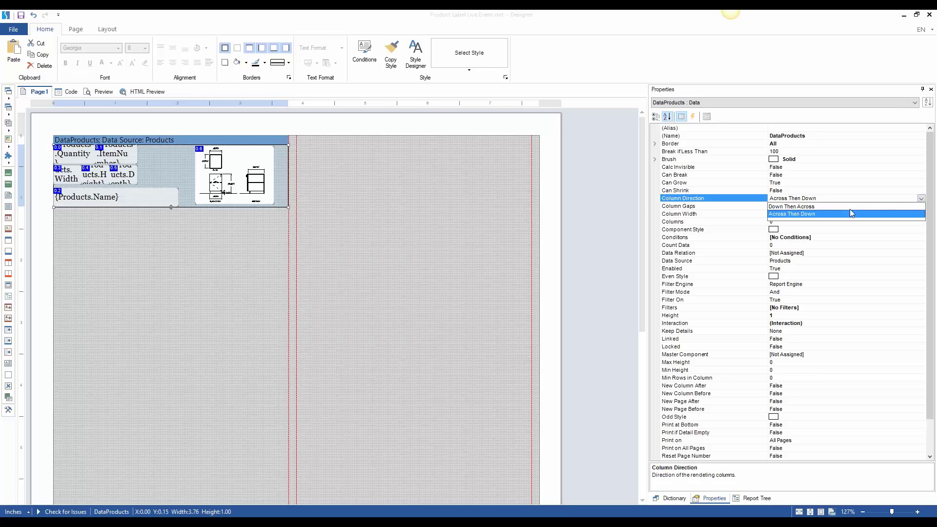
pyautogui.click(801, 218)
pyautogui.click(728, 205)
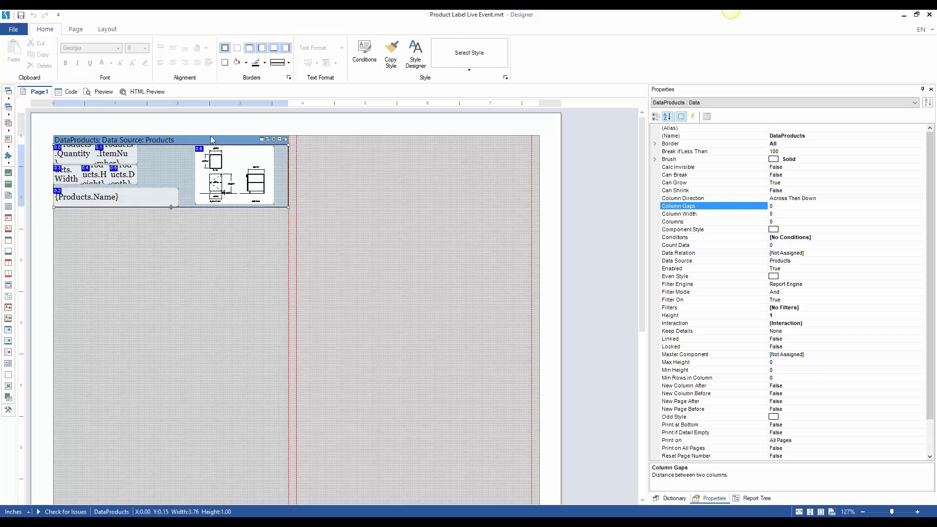
pyautogui.click(99, 93)
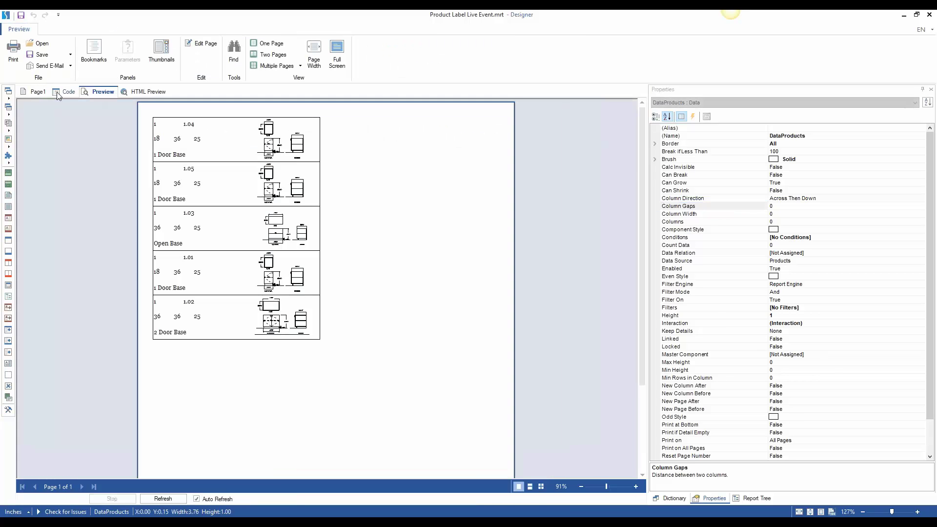
pyautogui.click(39, 91)
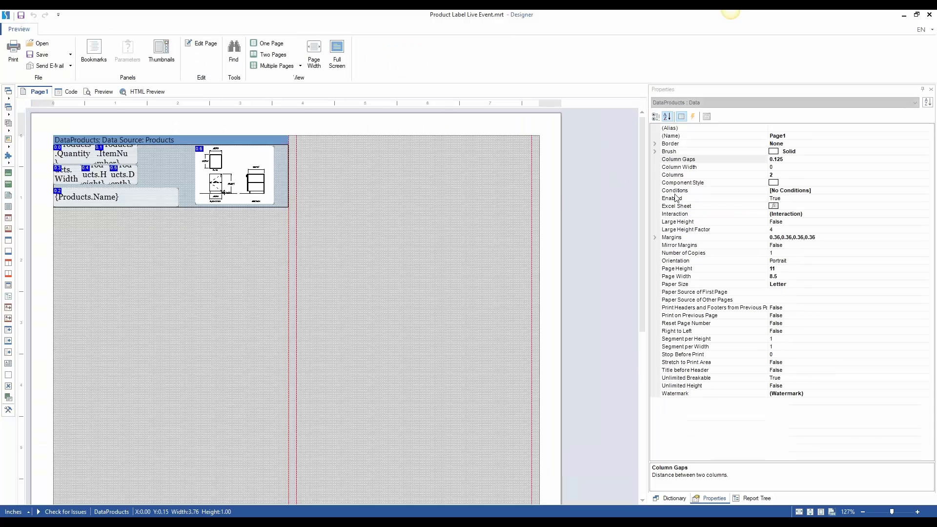
# Reselect Across Then Down for the DataProducts band's column direction and check the label preview again
pyautogui.click(230, 138)
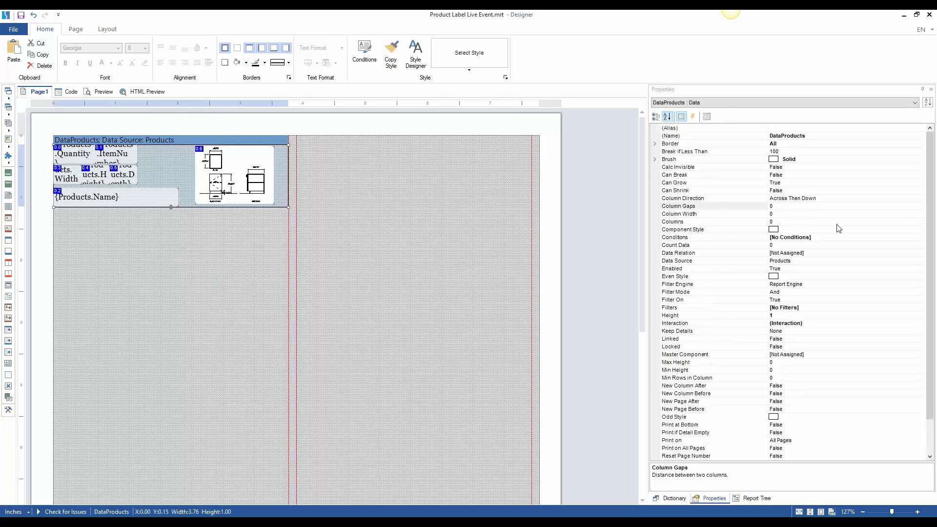
pyautogui.click(893, 198)
pyautogui.click(920, 198)
pyautogui.click(810, 212)
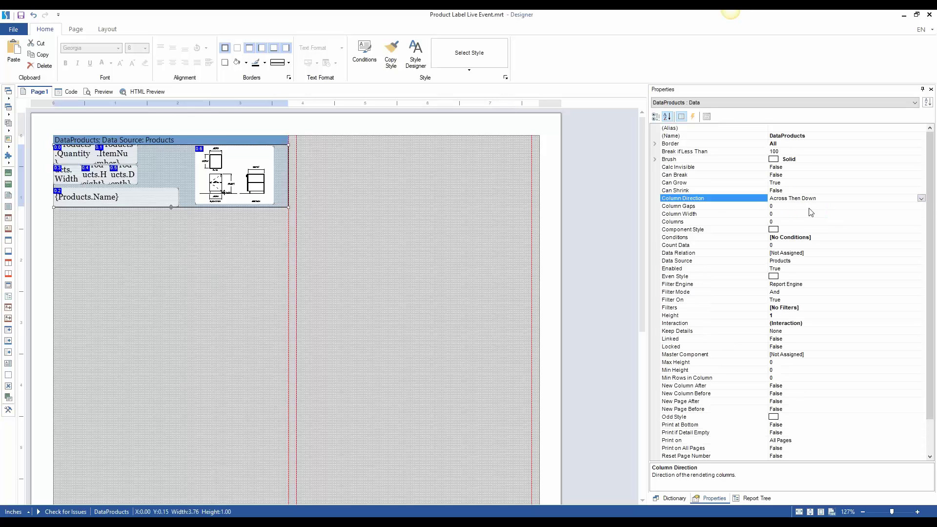
pyautogui.click(595, 200)
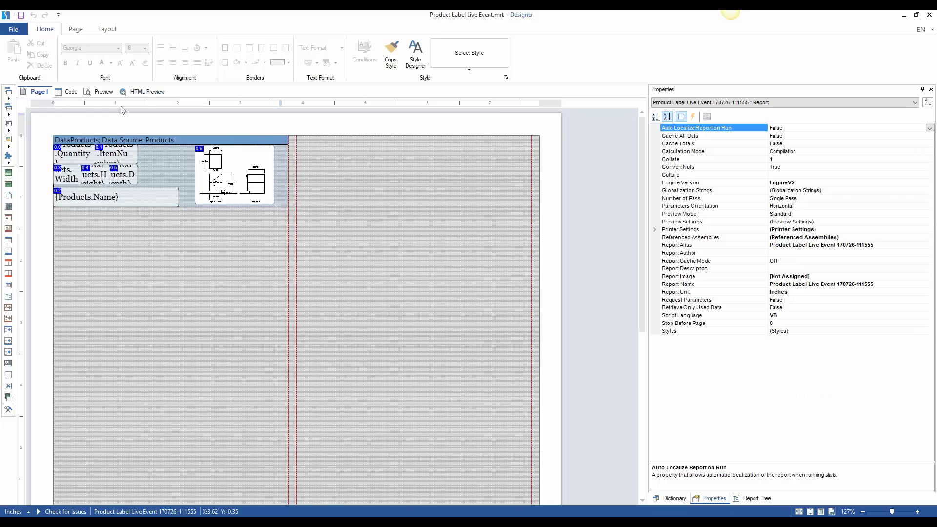
pyautogui.click(101, 92)
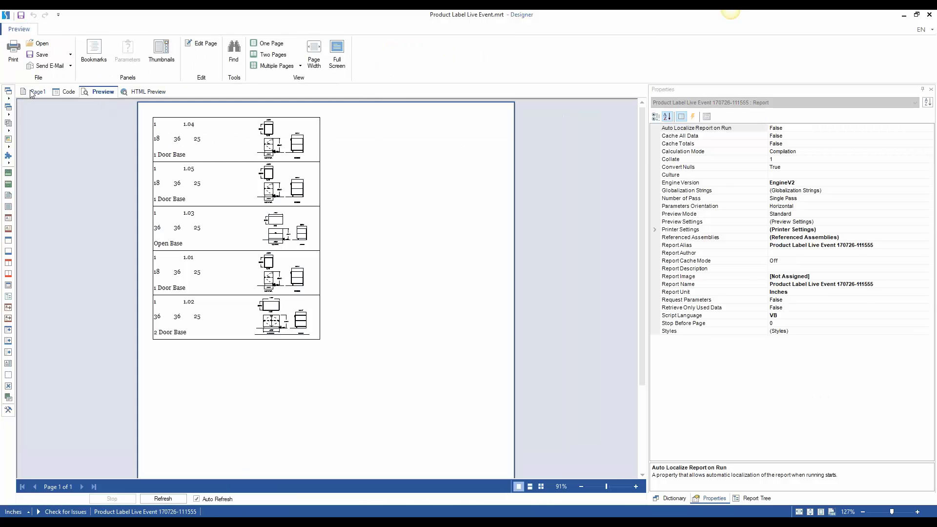
pyautogui.click(37, 92)
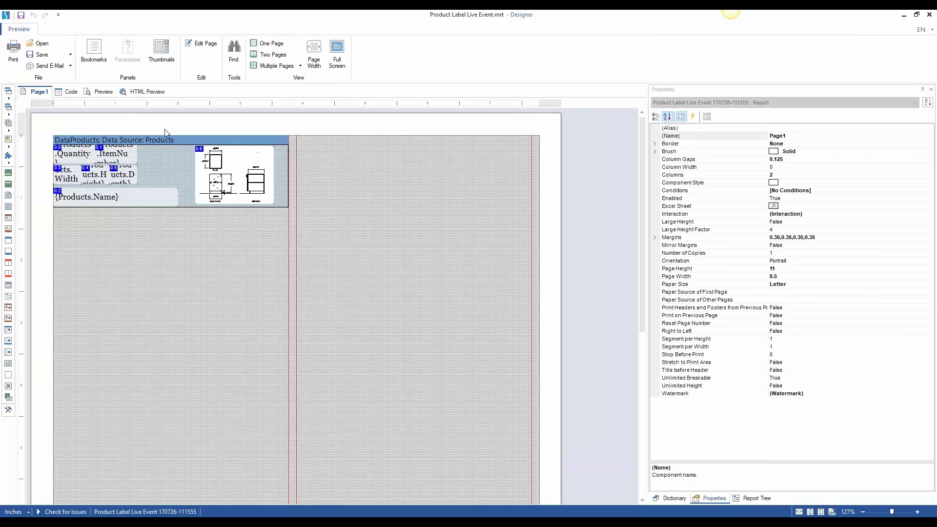
# Switch the DataProducts band's column direction from Down Then Across back to Across Then Down and preview the labels
pyautogui.click(207, 138)
pyautogui.click(828, 198)
pyautogui.click(921, 198)
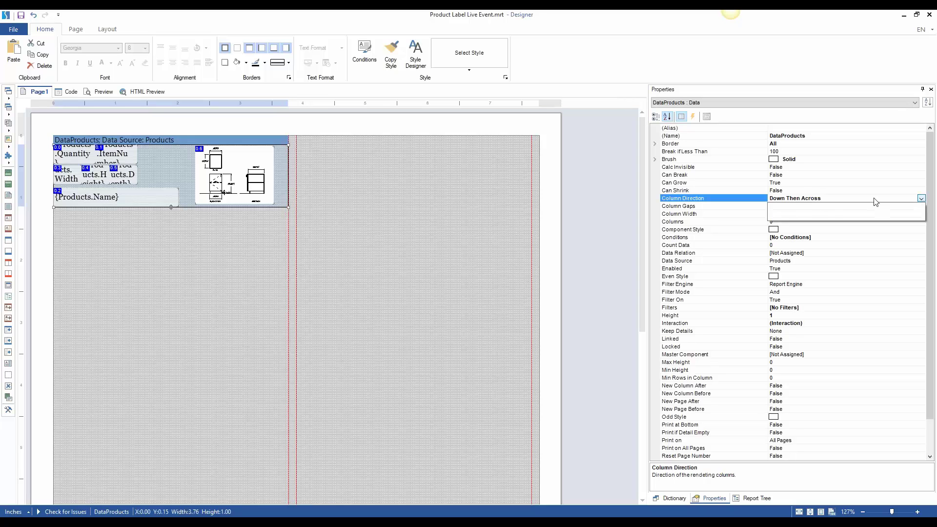
pyautogui.click(789, 210)
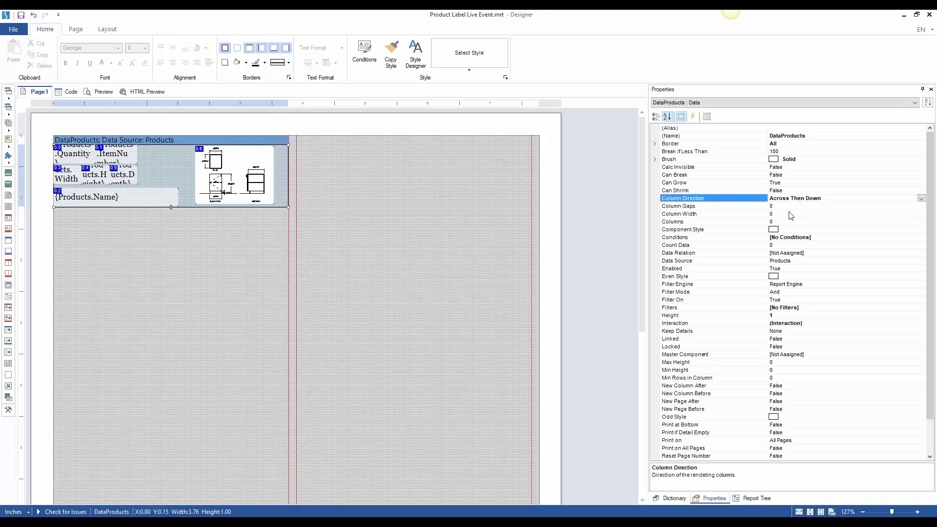
pyautogui.click(100, 92)
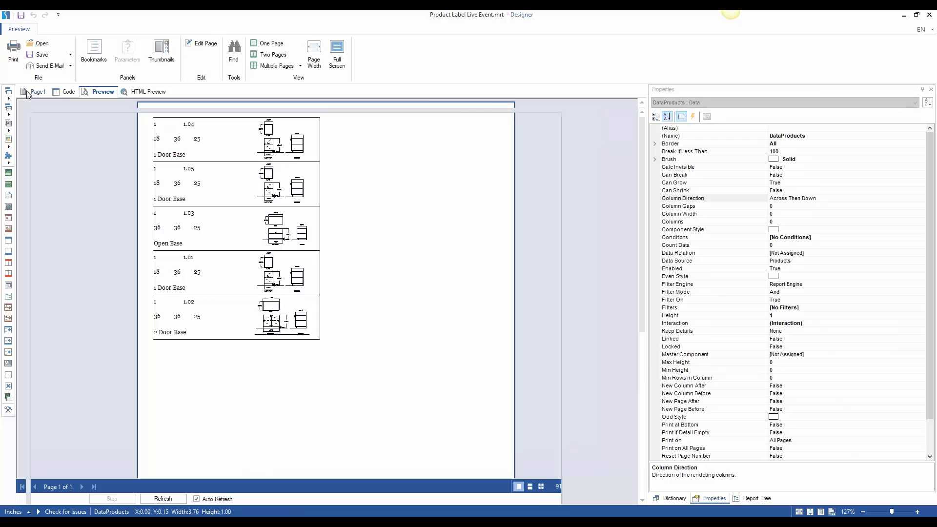
pyautogui.click(29, 92)
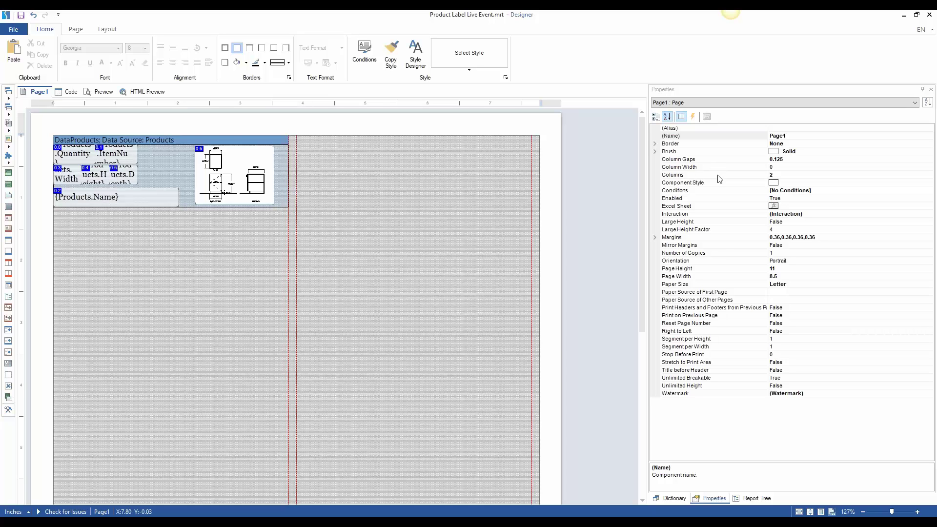
# Set the number of columns to 1 in Page1's page setup
pyautogui.doubleClick(321, 146)
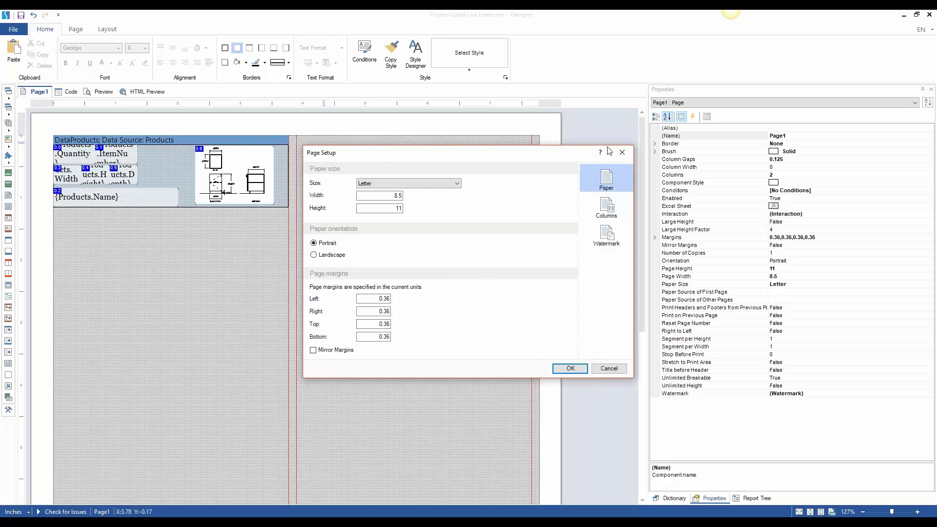
pyautogui.click(622, 152)
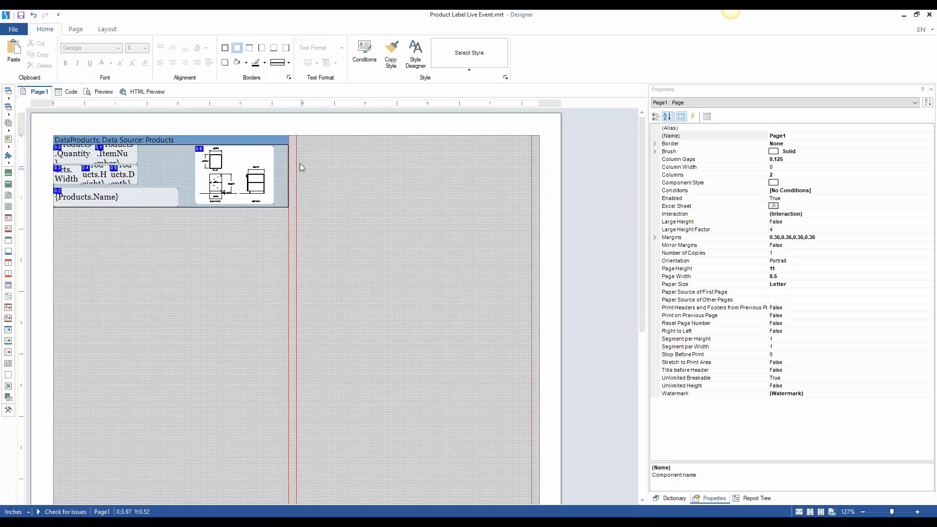
pyautogui.doubleClick(331, 140)
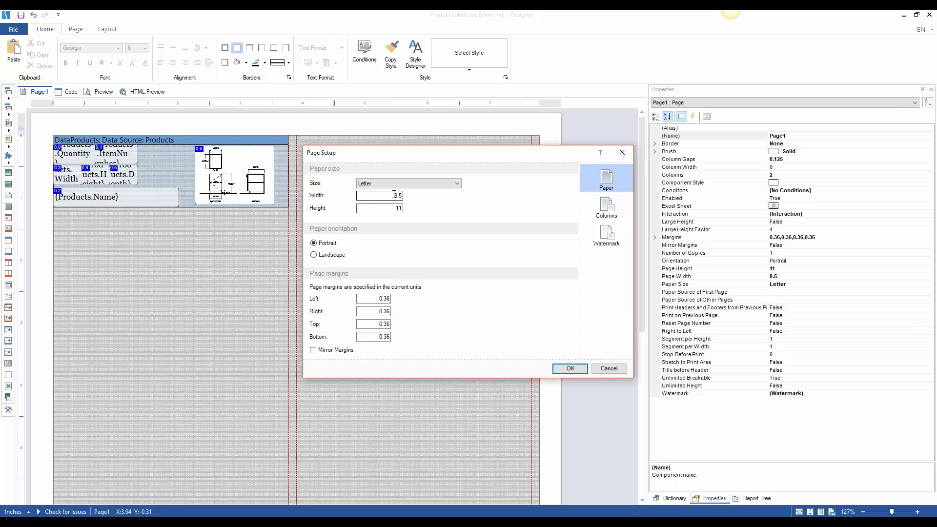
pyautogui.click(607, 205)
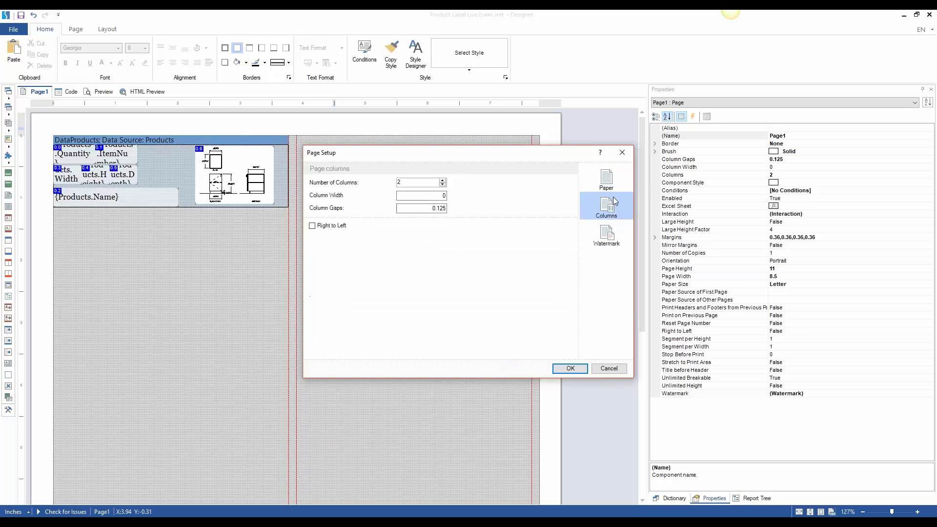
pyautogui.click(442, 184)
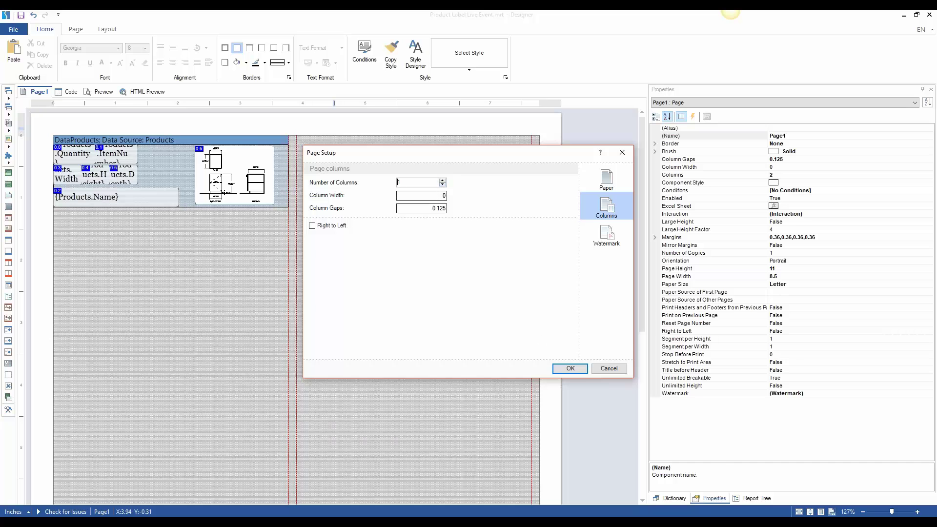
pyautogui.click(581, 370)
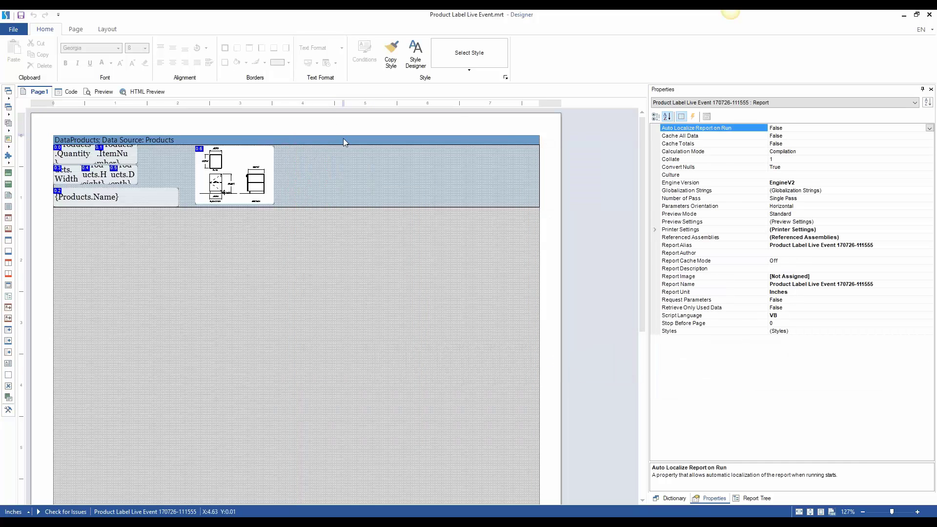
# Give the DataProducts band 2 columns with a column gap of 0.125 inch
pyautogui.click(343, 140)
pyautogui.click(338, 140)
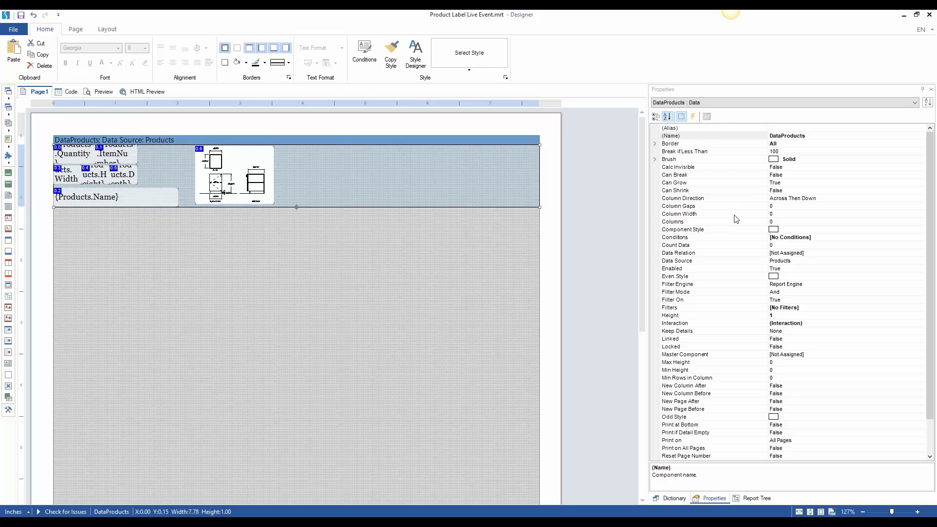
pyautogui.click(764, 222)
pyautogui.write('2')
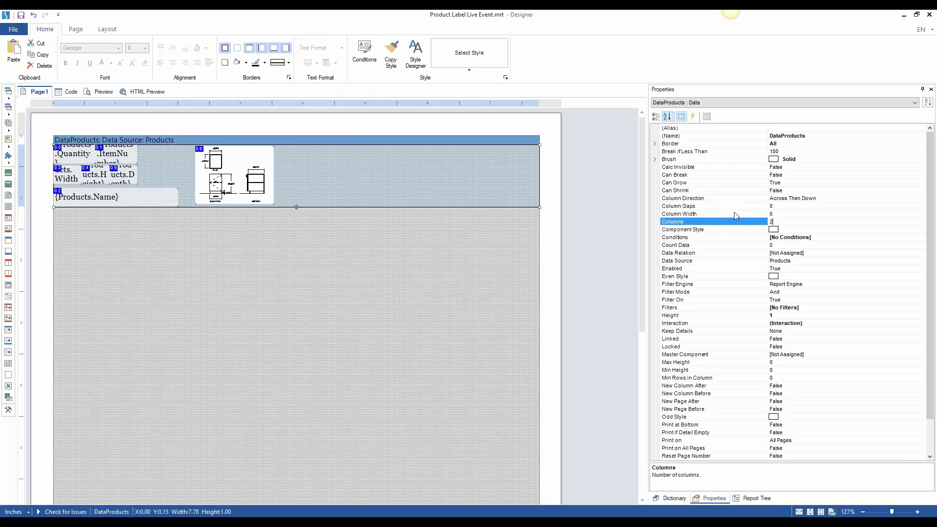
pyautogui.click(736, 215)
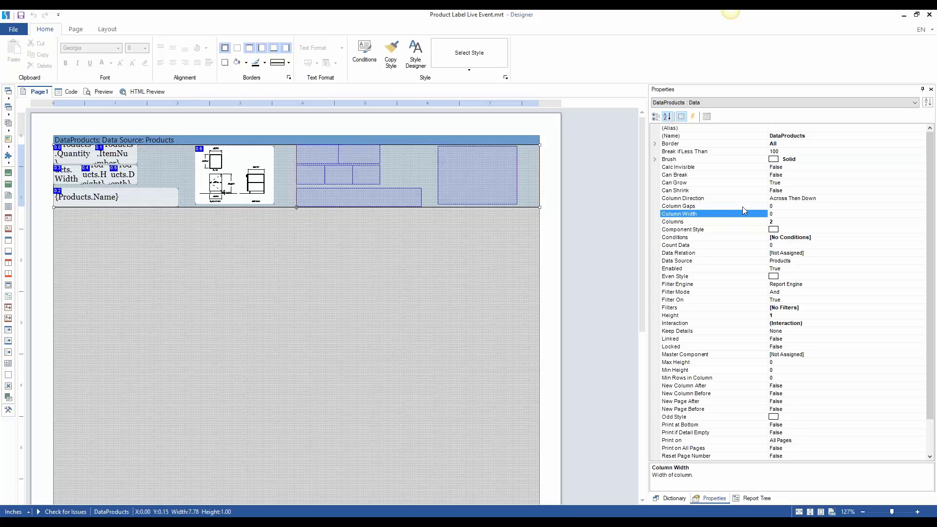
pyautogui.click(742, 206)
pyautogui.write('.125')
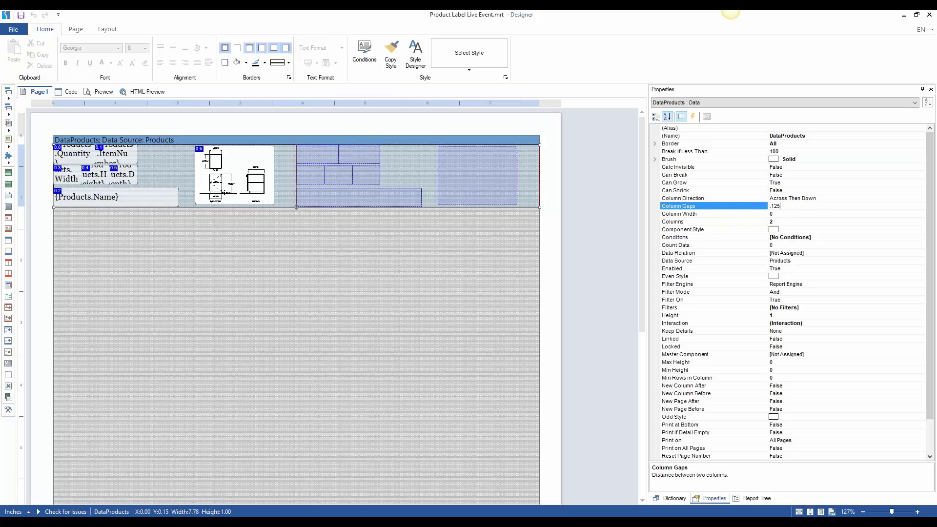
pyautogui.press('Return')
pyautogui.click(754, 214)
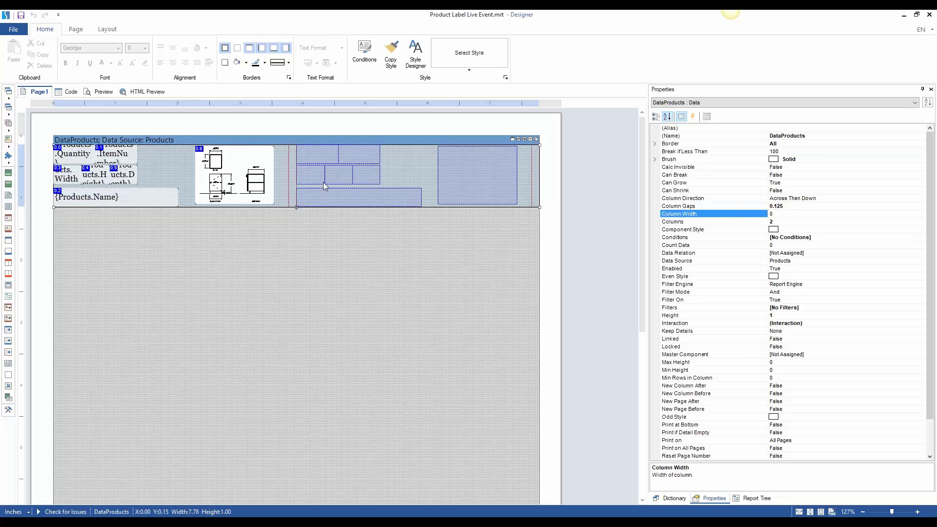
# Shift the product image slightly to the right and move all text fields to about 0.11 inch from the band's left edge
pyautogui.moveTo(270, 180); pyautogui.dragTo(275, 180)
pyautogui.moveTo(179, 215); pyautogui.dragTo(75, 156)
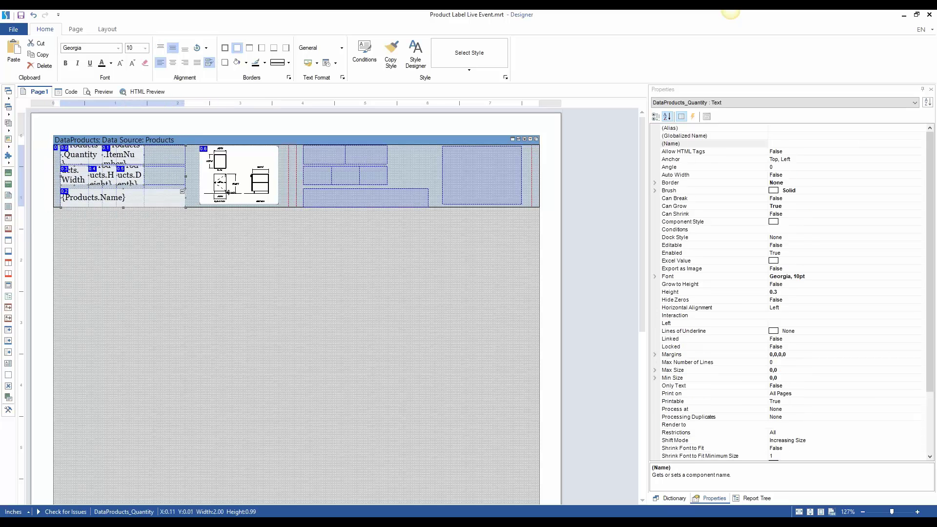
pyautogui.click(174, 251)
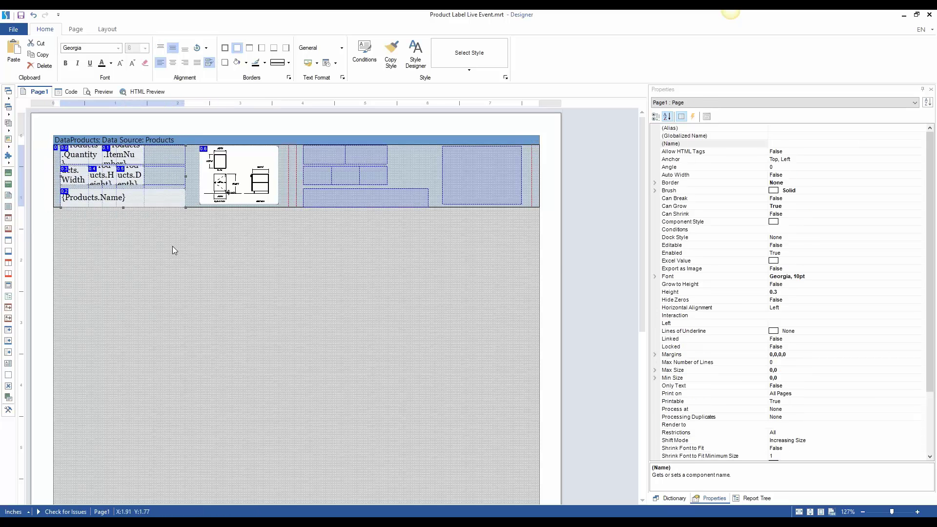
# Check the DataProducts band's column direction and gap settings and preview the label sheet
pyautogui.click(477, 139)
pyautogui.click(801, 197)
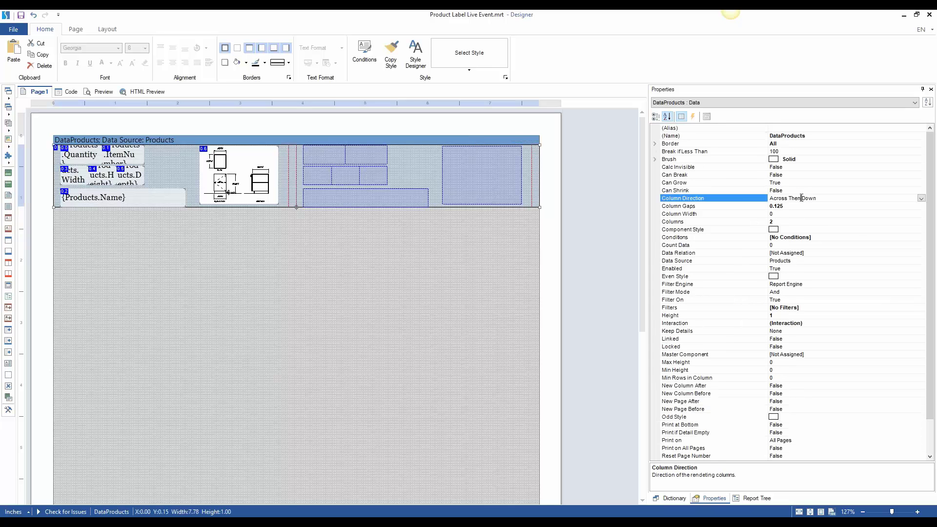
pyautogui.press('Down')
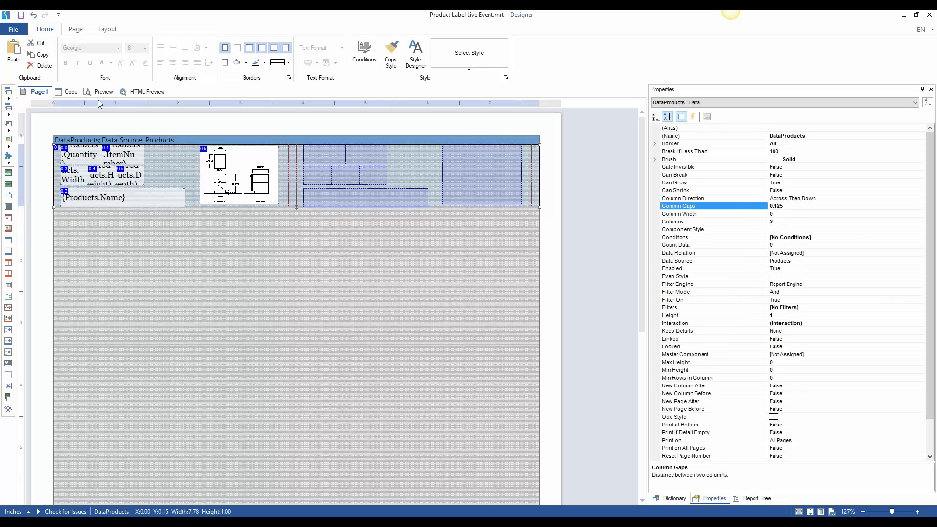
pyautogui.click(102, 92)
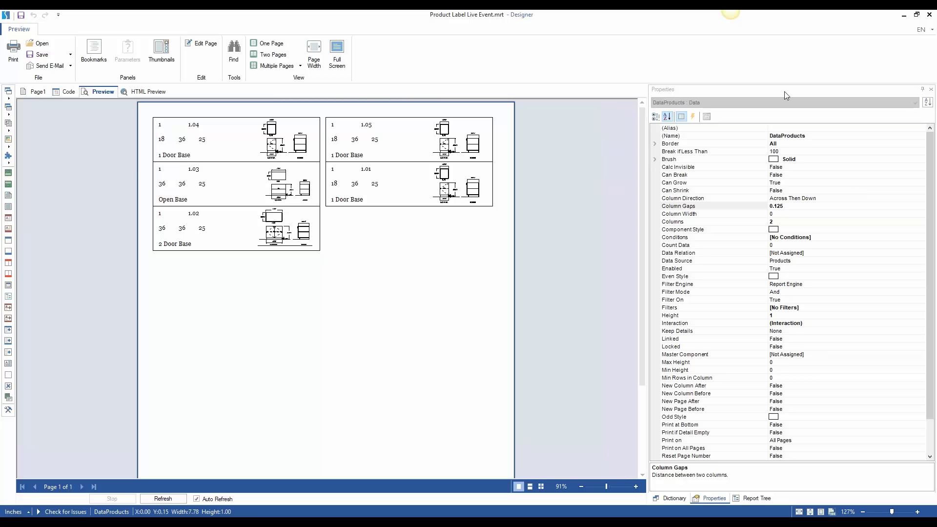
pyautogui.click(36, 93)
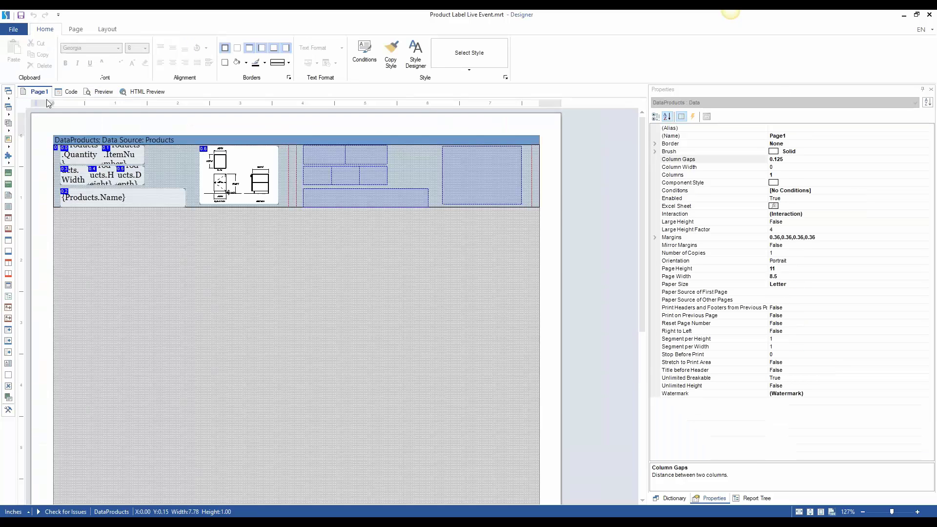
pyautogui.click(81, 182)
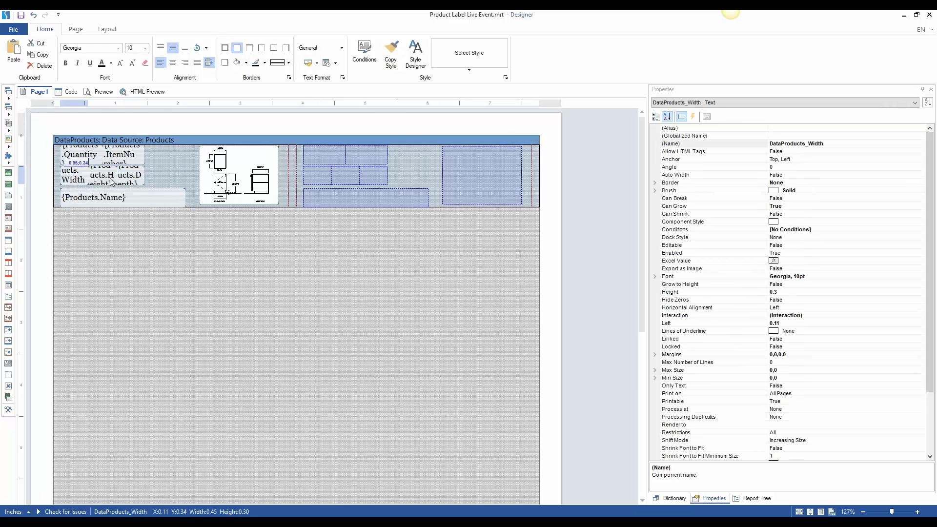
pyautogui.click(99, 181)
pyautogui.click(134, 180)
pyautogui.moveTo(133, 179)
pyautogui.mouseDown()
pyautogui.moveTo(145, 182)
pyautogui.moveTo(65, 179)
pyautogui.moveTo(133, 180)
pyautogui.moveTo(124, 182)
pyautogui.mouseUp()
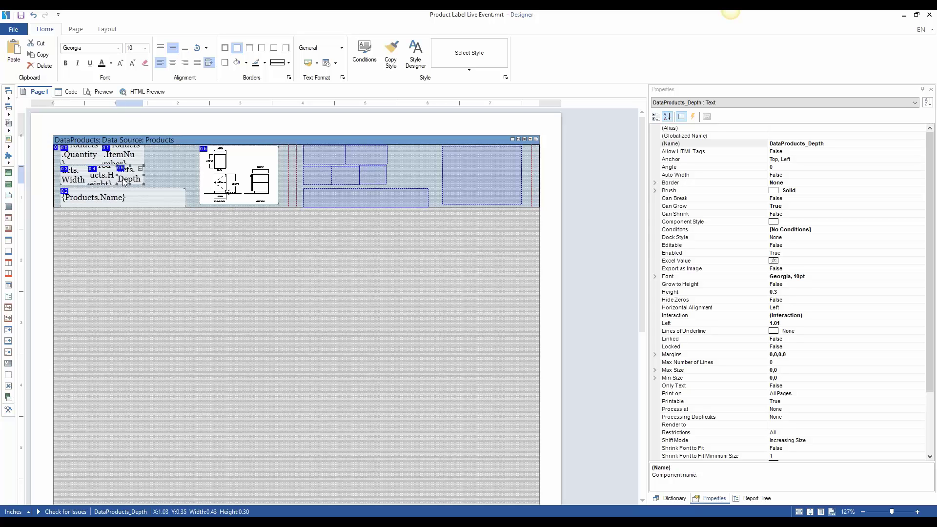
pyautogui.hotkey('ctrl', 'z')
pyautogui.hotkey('ctrl', 'z')
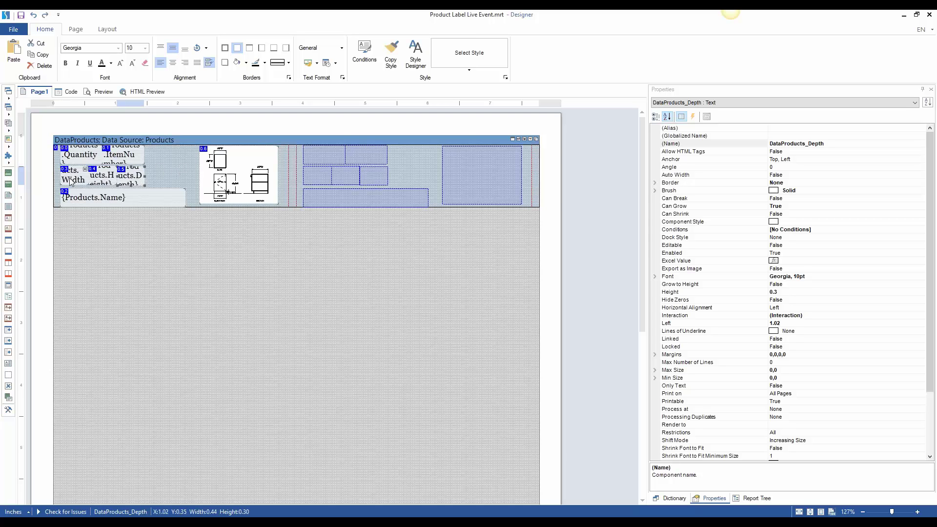
# Prefix the product width field's expression with the label "W:" so it reads W: {Products.Width}
pyautogui.doubleClick(70, 182)
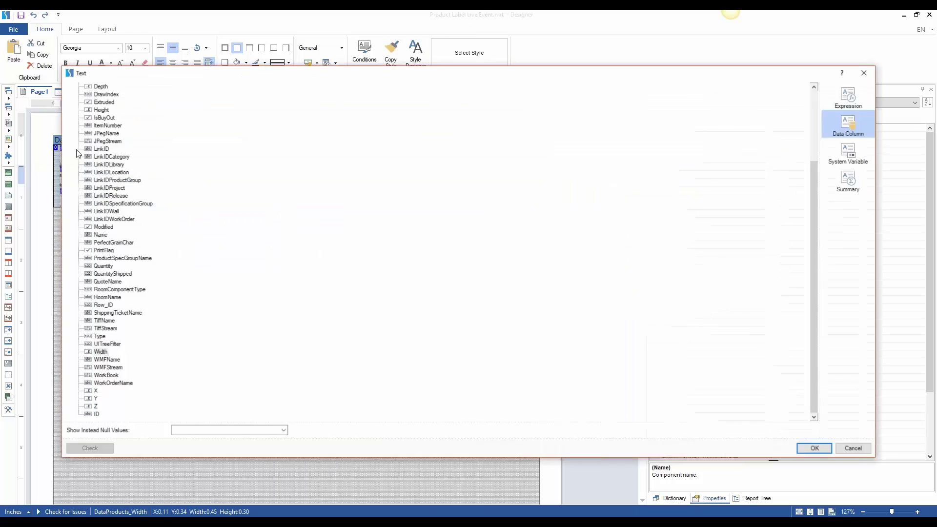
pyautogui.click(851, 100)
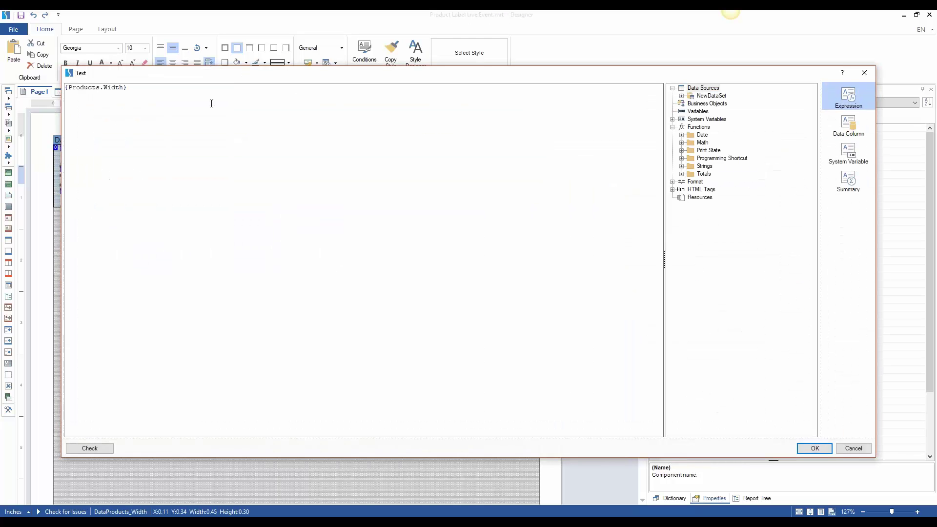
pyautogui.doubleClick(66, 89)
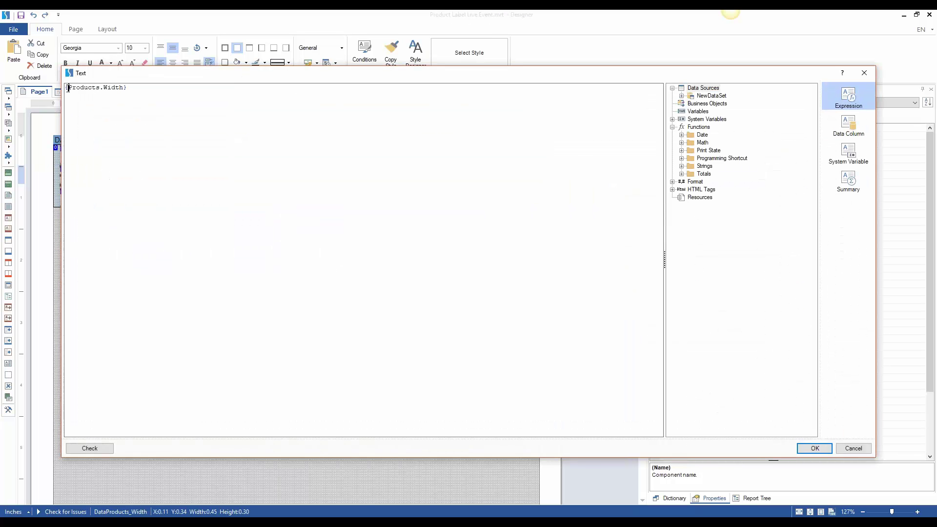
pyautogui.doubleClick(125, 88)
pyautogui.write('W:')
pyautogui.click(814, 448)
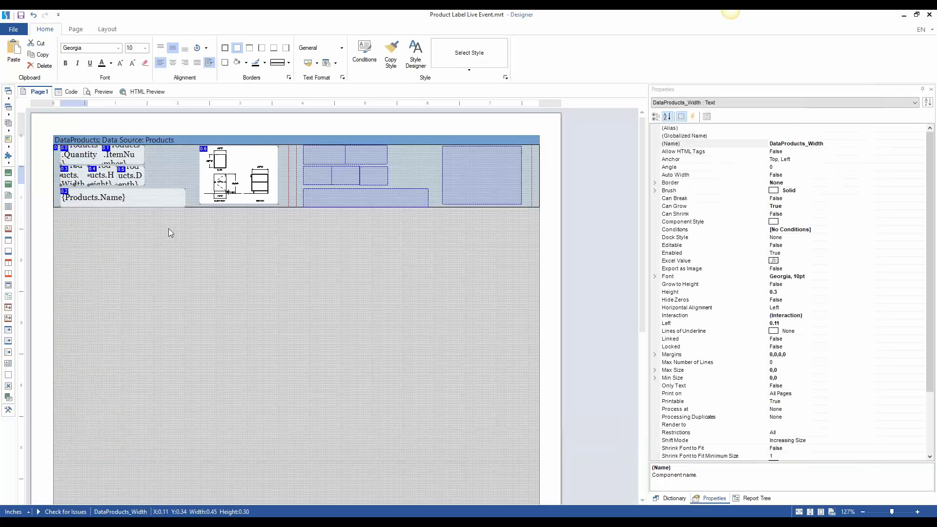
# Prefix the product height field's expression with the label "H:"
pyautogui.doubleClick(108, 179)
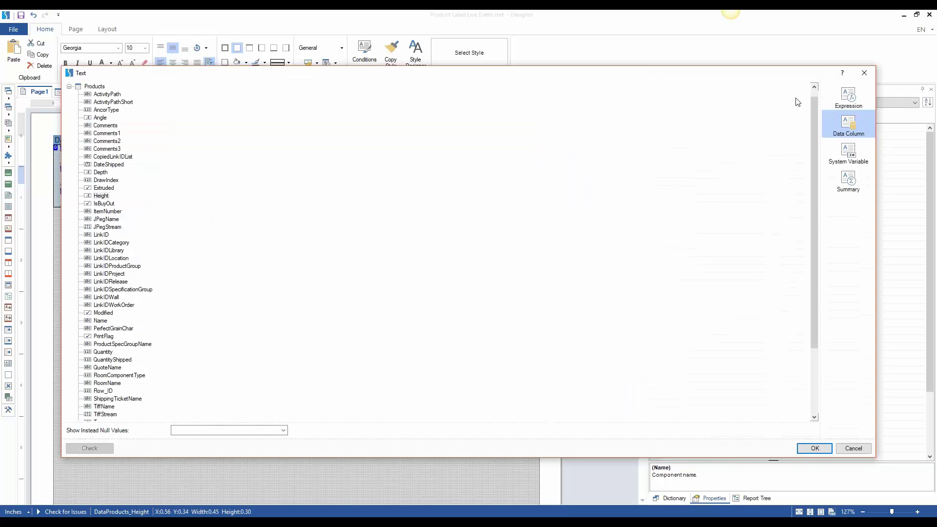
pyautogui.click(849, 101)
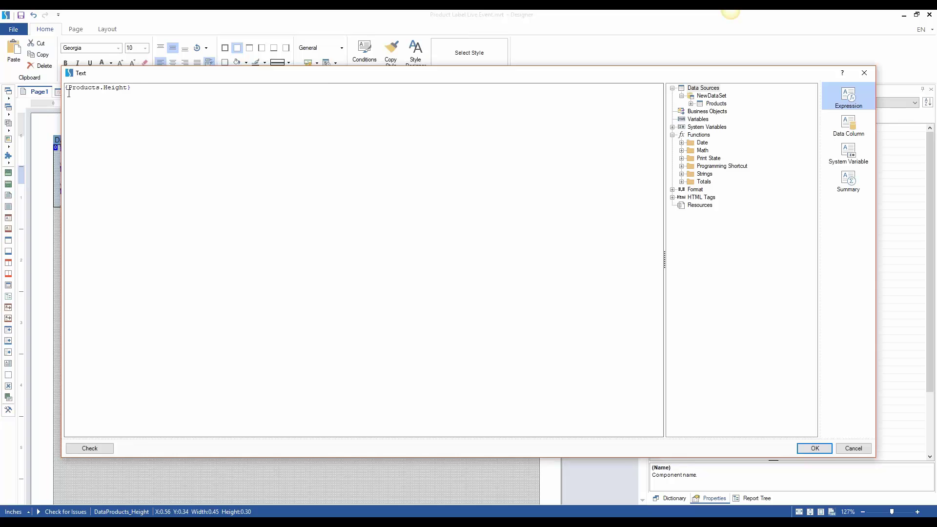
pyautogui.write('H:')
pyautogui.click(815, 448)
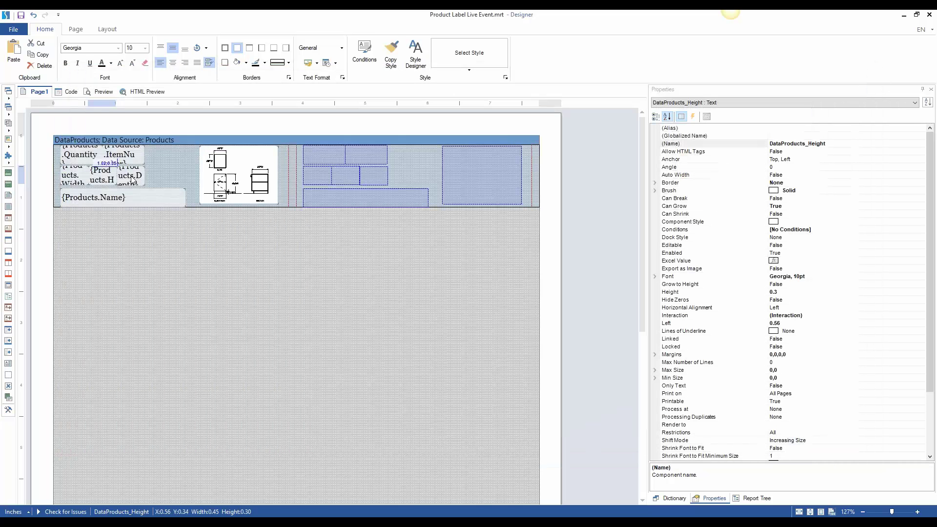
# Prefix the product depth field's expression with the label "D:" and preview the labels
pyautogui.click(131, 179)
pyautogui.doubleClick(132, 178)
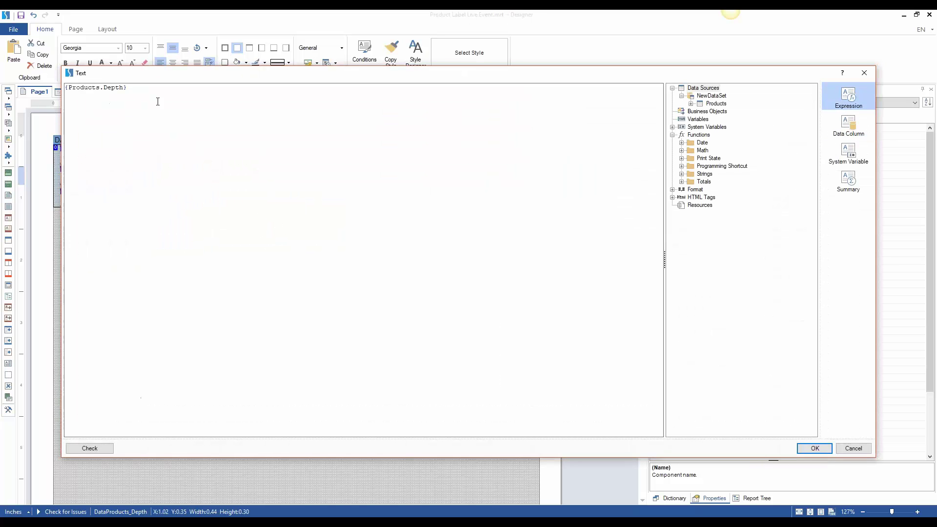
pyautogui.write('D:')
pyautogui.click(814, 448)
pyautogui.click(102, 92)
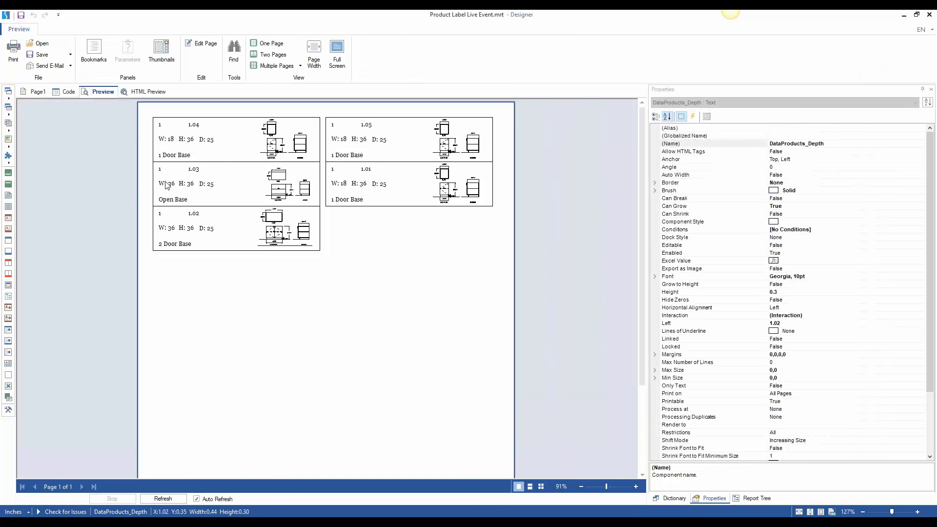
# Delete the separate depth and height fields and widen the width field to about 2 inches, matching the name field below
pyautogui.click(37, 92)
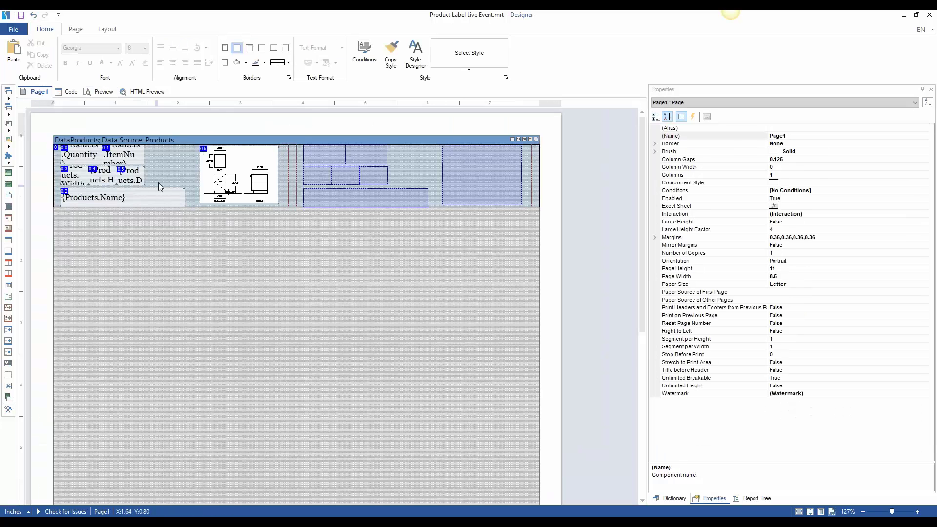
pyautogui.click(129, 181)
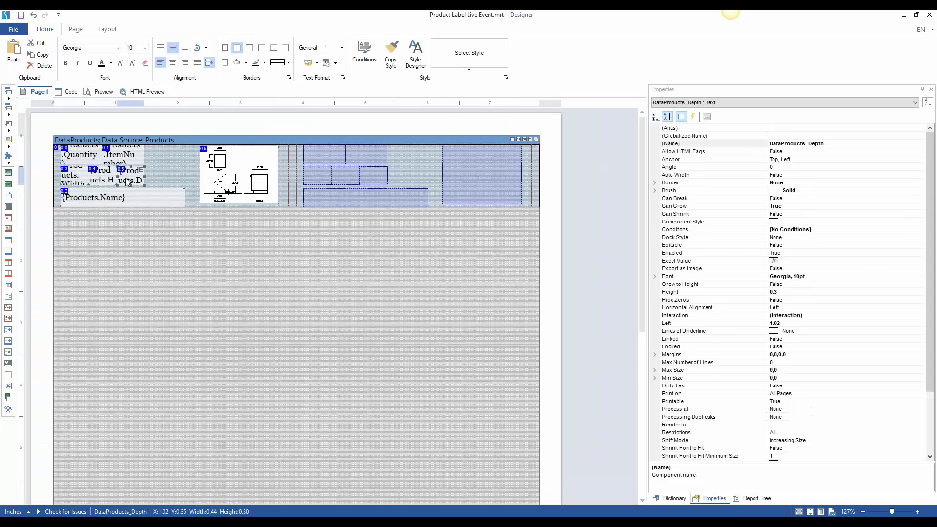
pyautogui.press('Delete')
pyautogui.click(108, 180)
pyautogui.press('Delete')
pyautogui.click(78, 184)
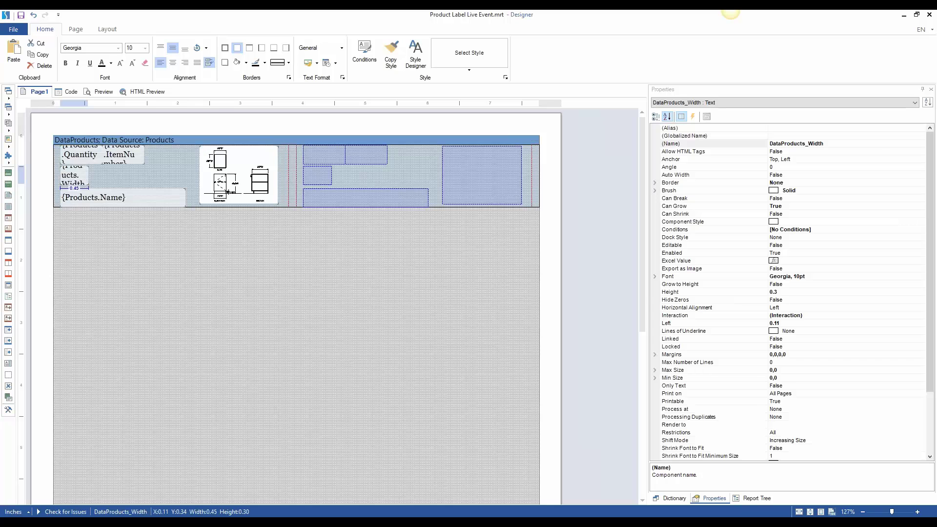
pyautogui.moveTo(89, 178); pyautogui.dragTo(185, 178)
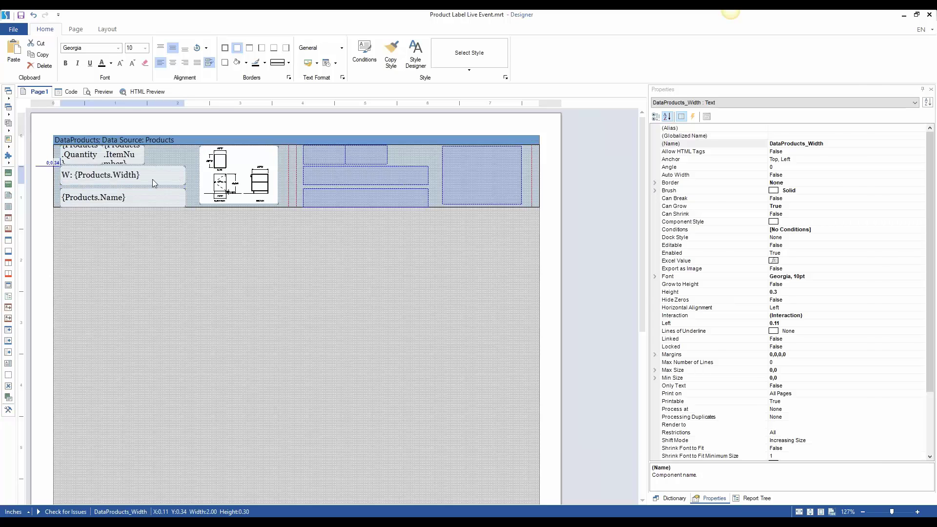
# Append the labels "H:" and "D:" after {Products.Width} in the widened field's expression
pyautogui.doubleClick(152, 180)
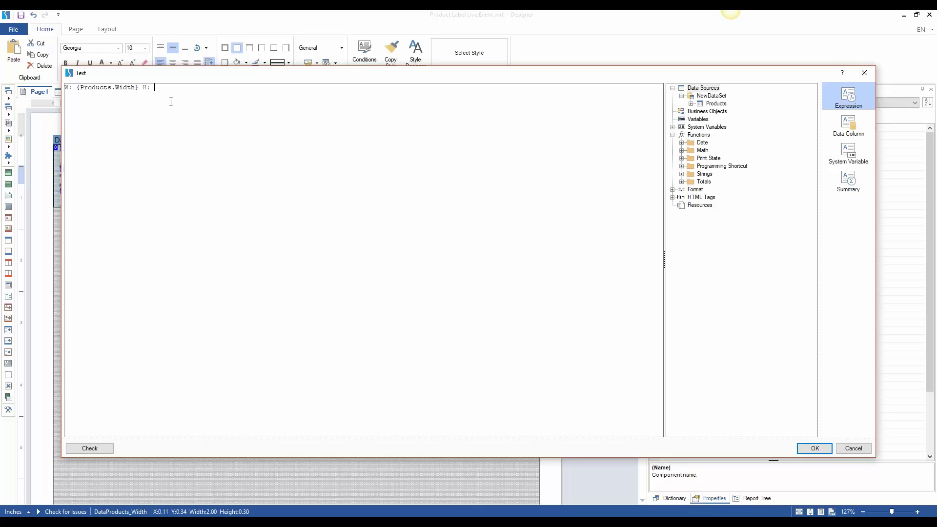
pyautogui.write('H: D:')
pyautogui.moveTo(702, 76); pyautogui.dragTo(717, 63)
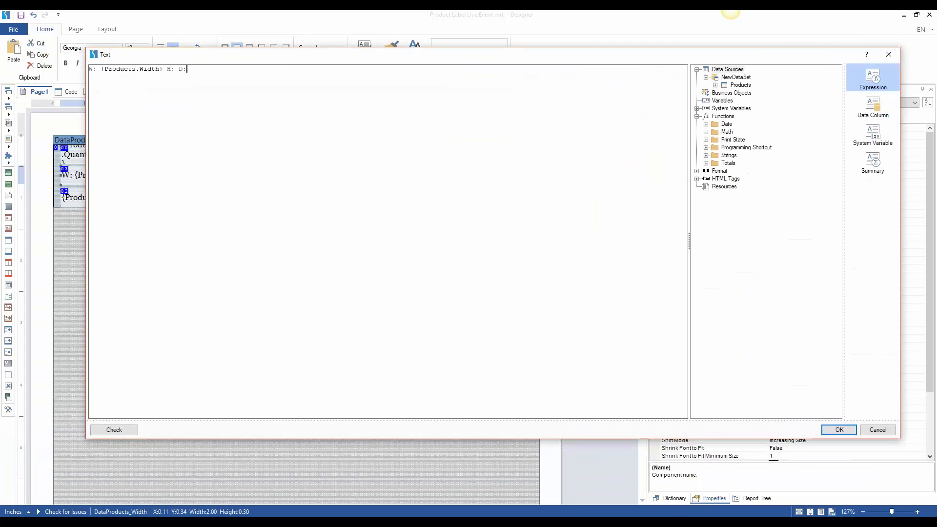
# Insert the Products data source's Height column after "H:" in the expression
pyautogui.click(715, 85)
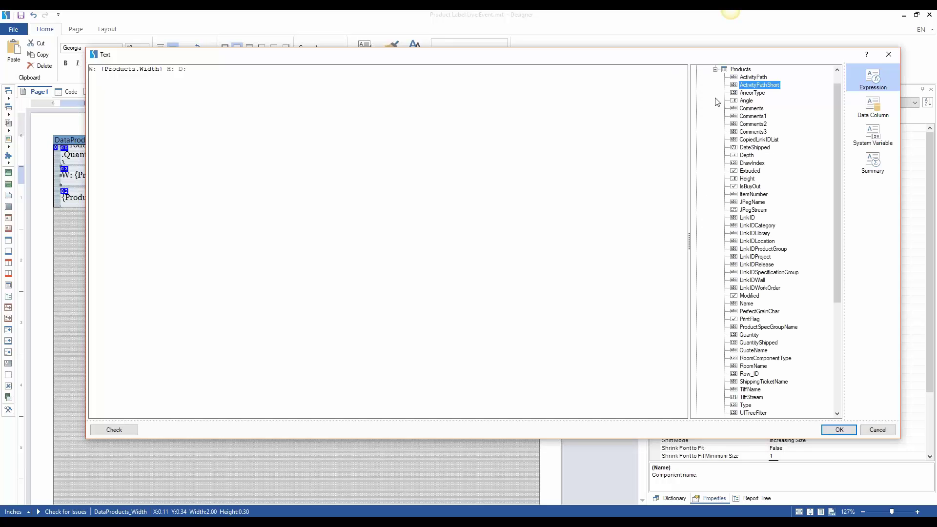
pyautogui.scroll(-1, 757, 268)
pyautogui.scroll(2, 743, 216)
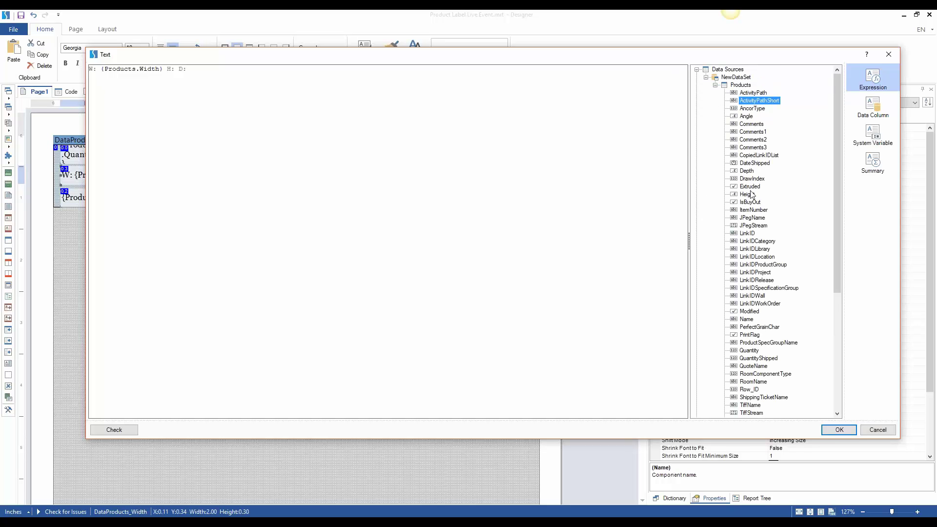
pyautogui.click(175, 69)
pyautogui.moveTo(175, 73); pyautogui.dragTo(179, 74)
pyautogui.click(245, 73)
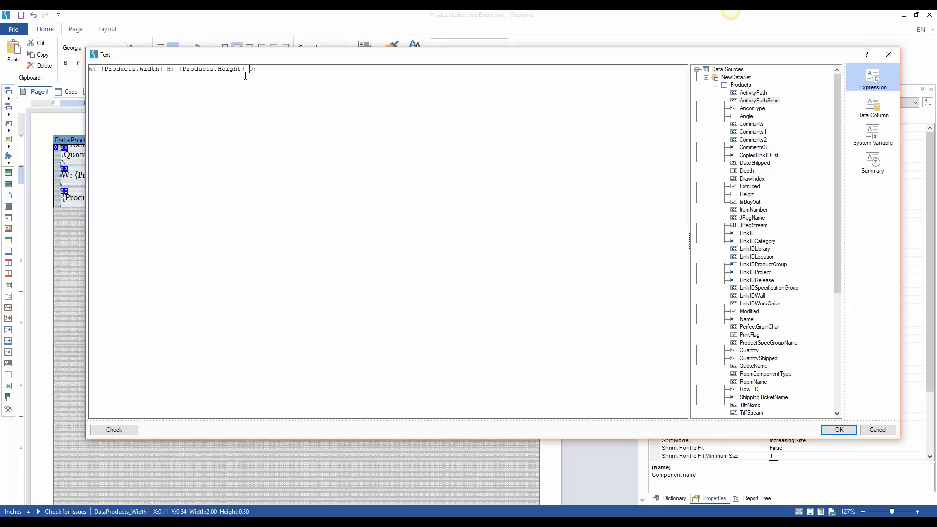
# Insert the Depth column after "D:", apply the combined dimensions expression and preview the labels
pyautogui.click(748, 171)
pyautogui.moveTo(751, 171); pyautogui.dragTo(261, 72)
pyautogui.hotkey('ctrl', 'z')
pyautogui.click(258, 71)
pyautogui.click(843, 429)
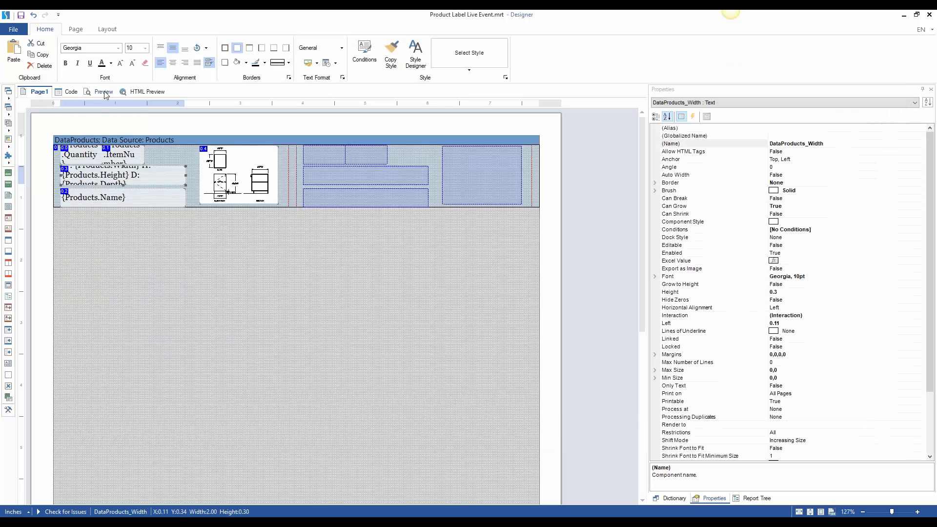
pyautogui.click(105, 93)
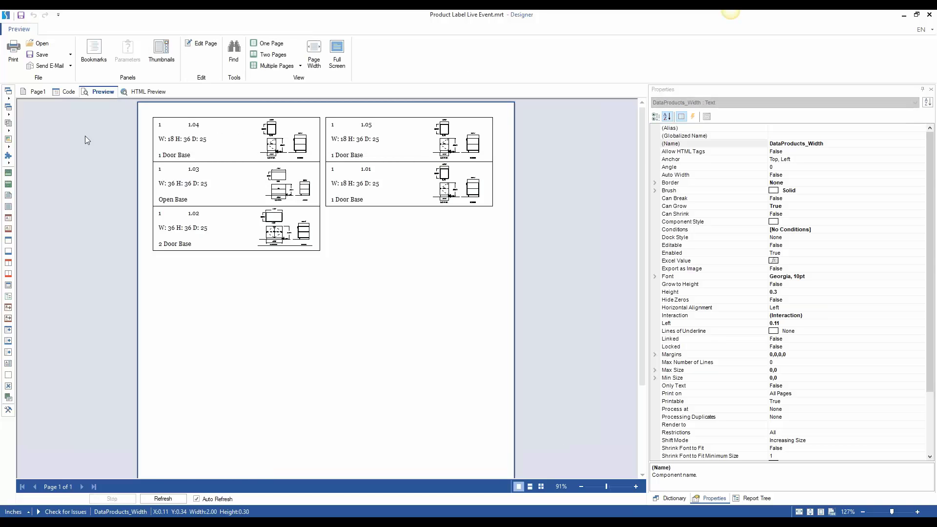
pyautogui.click(37, 92)
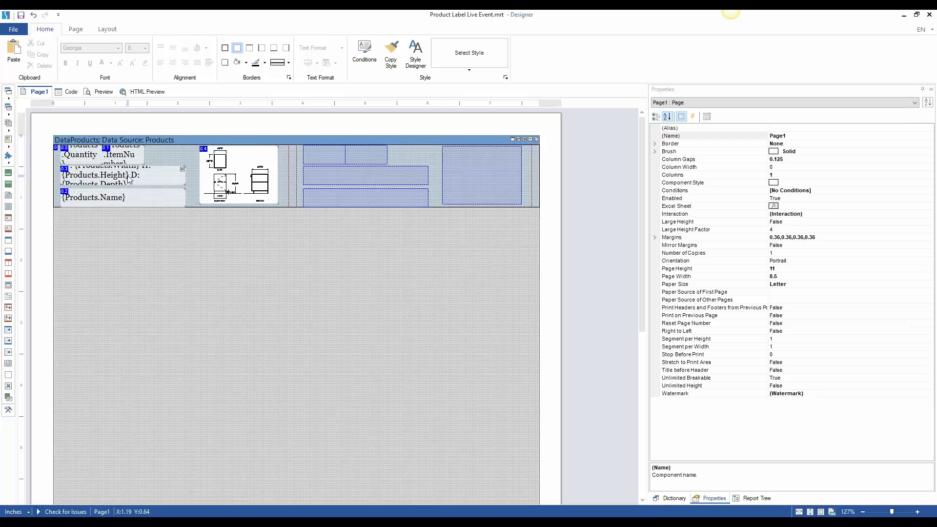
# Shift the combined dimensions field to about 0.1 inch from the band's left edge and preview the labels
pyautogui.moveTo(129, 179)
pyautogui.mouseDown()
pyautogui.moveTo(257, 303)
pyautogui.moveTo(192, 235)
pyautogui.moveTo(96, 255)
pyautogui.moveTo(98, 181)
pyautogui.moveTo(115, 179)
pyautogui.mouseUp()
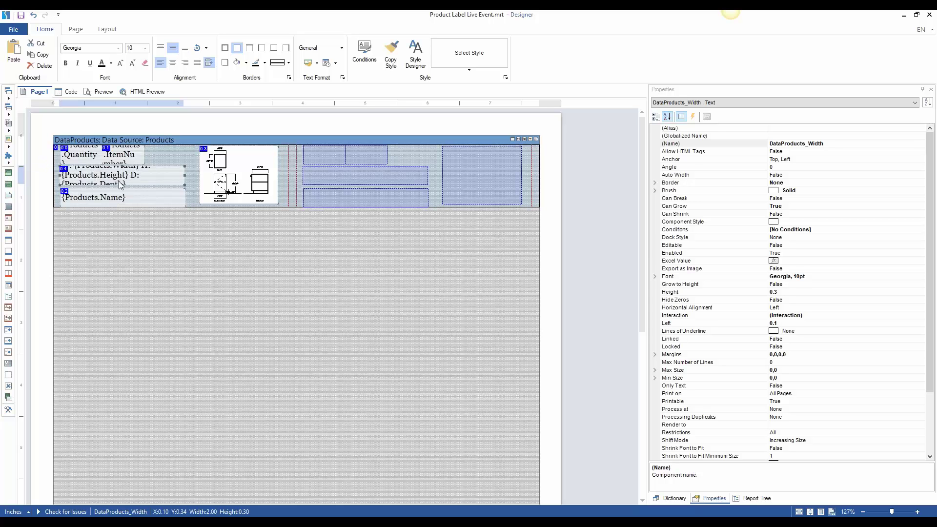
pyautogui.click(118, 48)
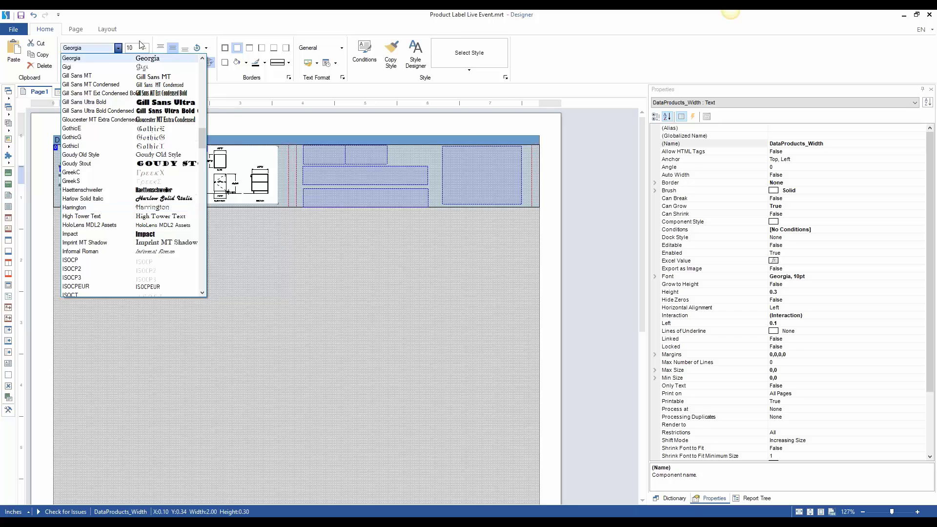
pyautogui.click(157, 30)
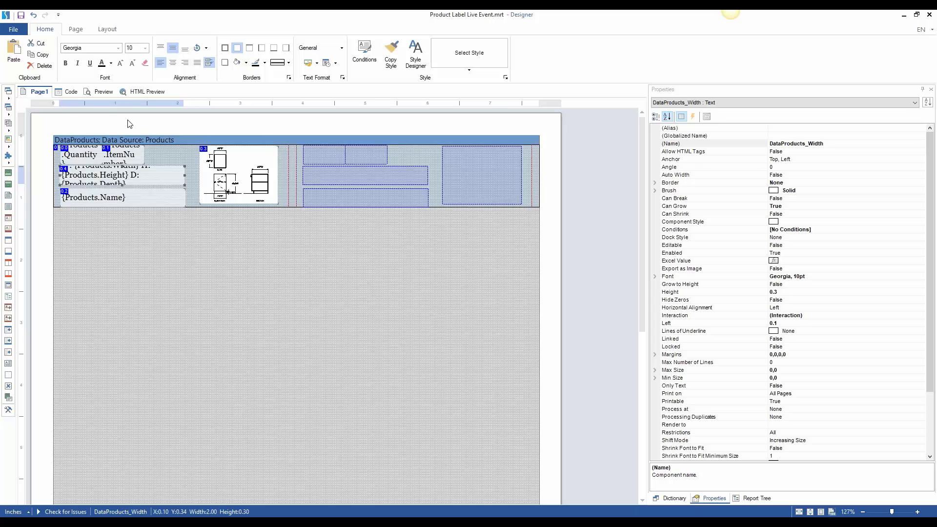
pyautogui.click(108, 91)
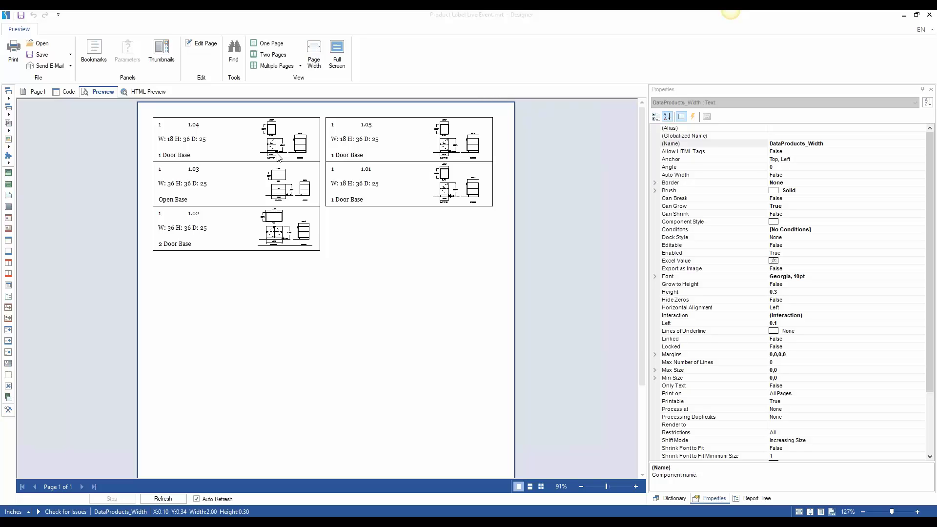
pyautogui.click(28, 95)
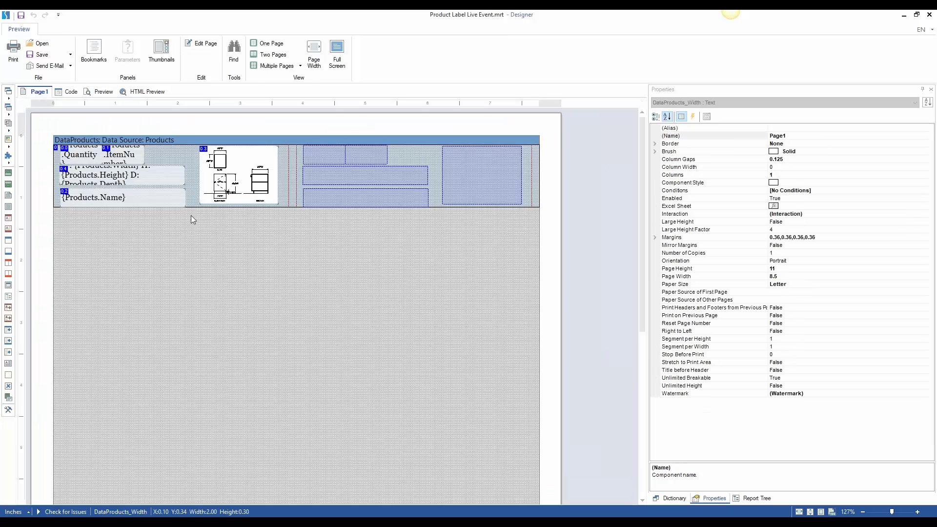
# Review the page's paper size, orientation and margins in the page setup, then leave it without changes
pyautogui.doubleClick(553, 129)
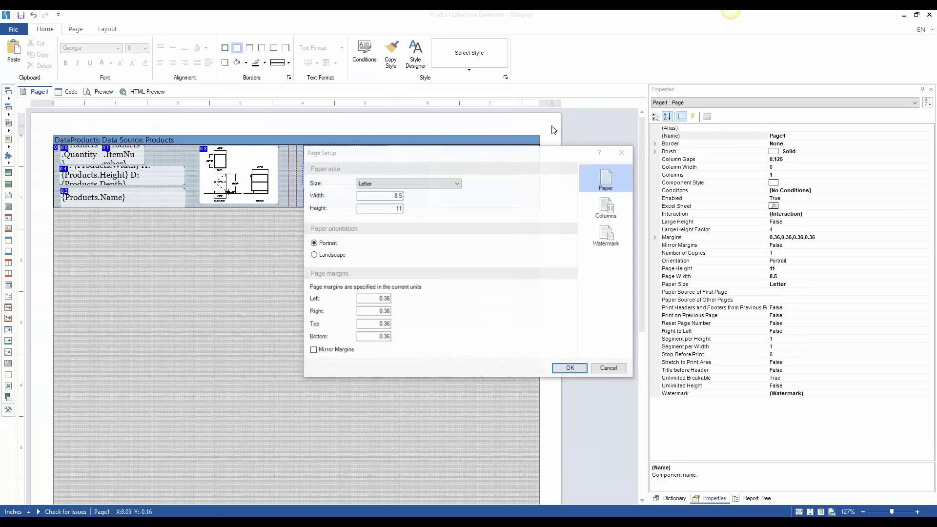
pyautogui.click(389, 208)
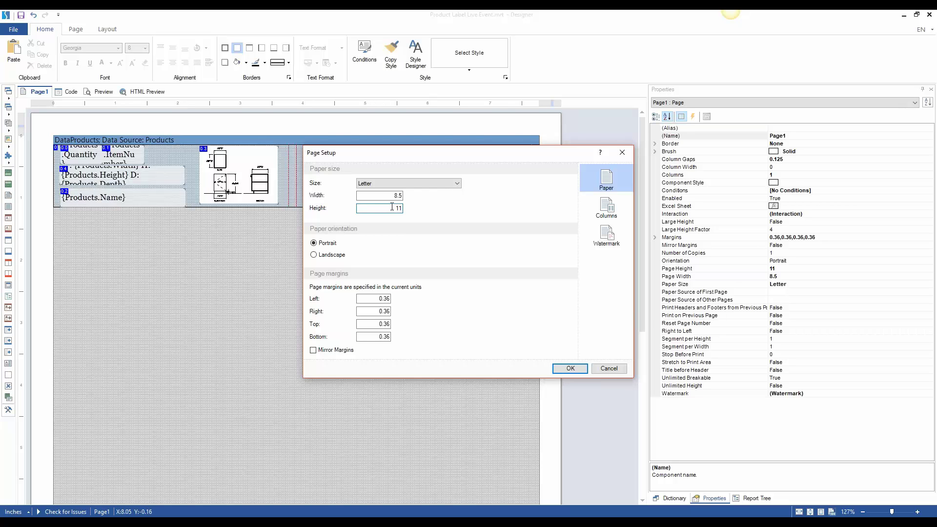
pyautogui.click(608, 369)
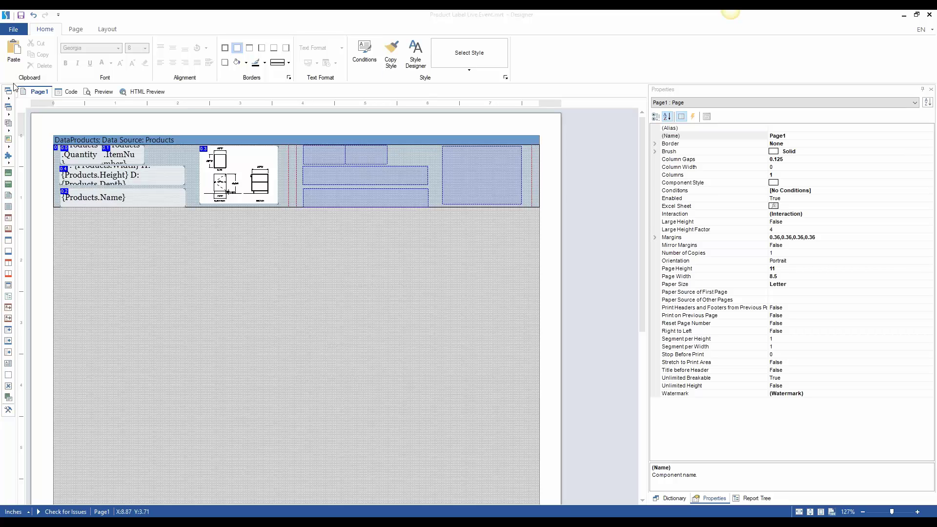
# Inspect the DataProducts band's properties and preview the two-column labels
pyautogui.click(234, 130)
pyautogui.click(255, 139)
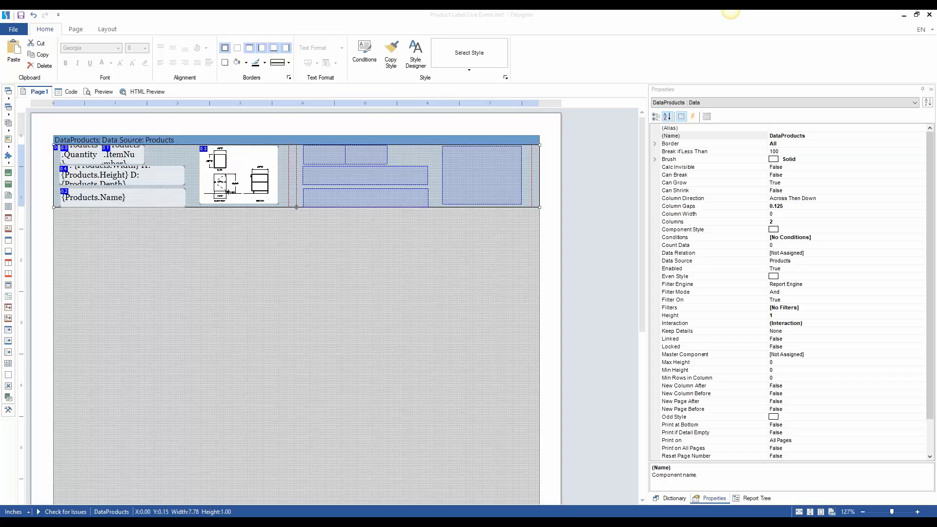
pyautogui.click(99, 91)
pyautogui.click(99, 91)
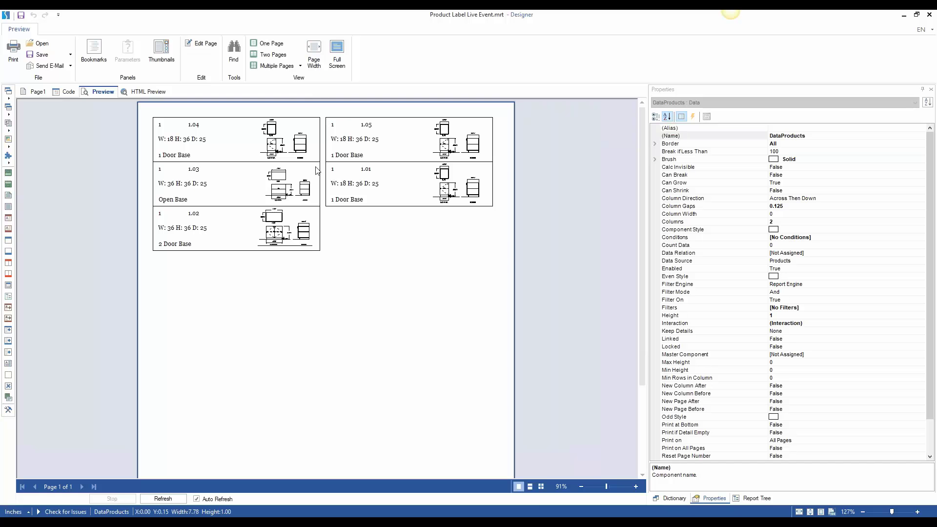
pyautogui.click(37, 91)
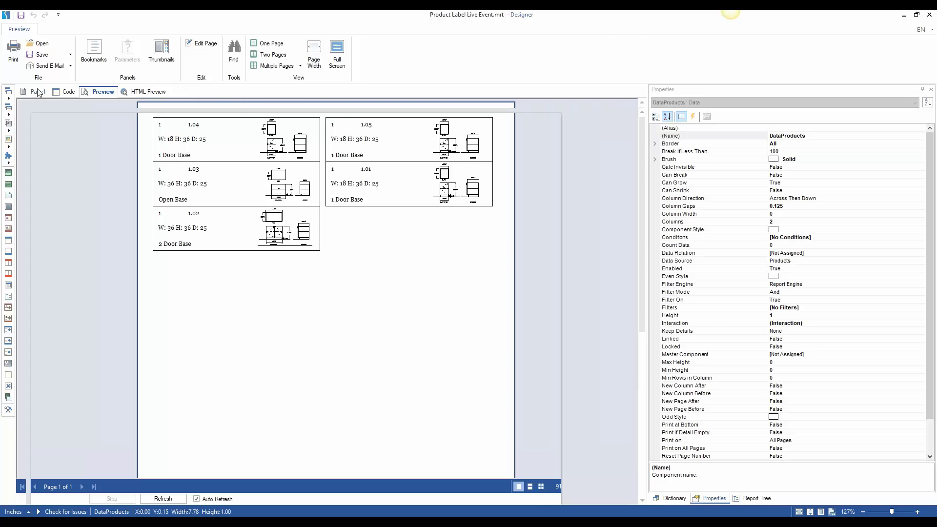
# Set the DataProducts band's height to 1.25 inches and preview the labels
pyautogui.click(284, 141)
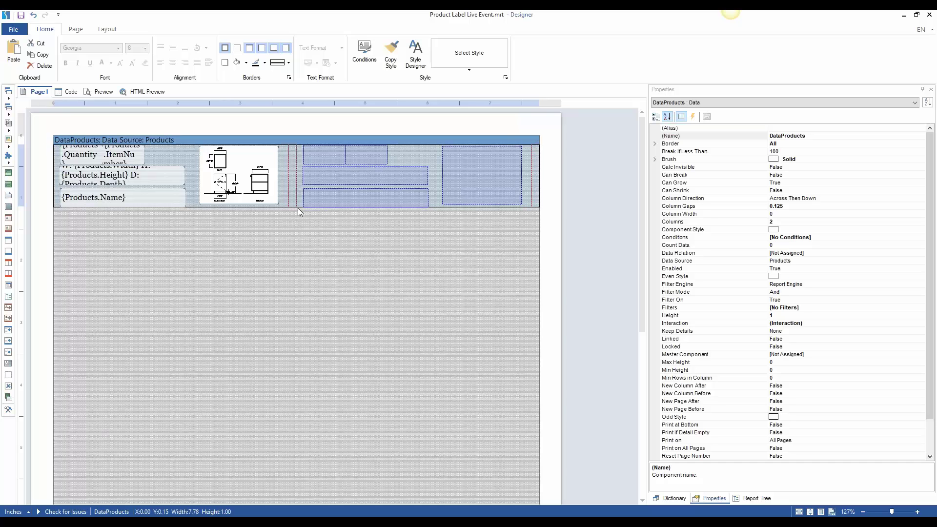
pyautogui.moveTo(297, 207); pyautogui.dragTo(297, 216)
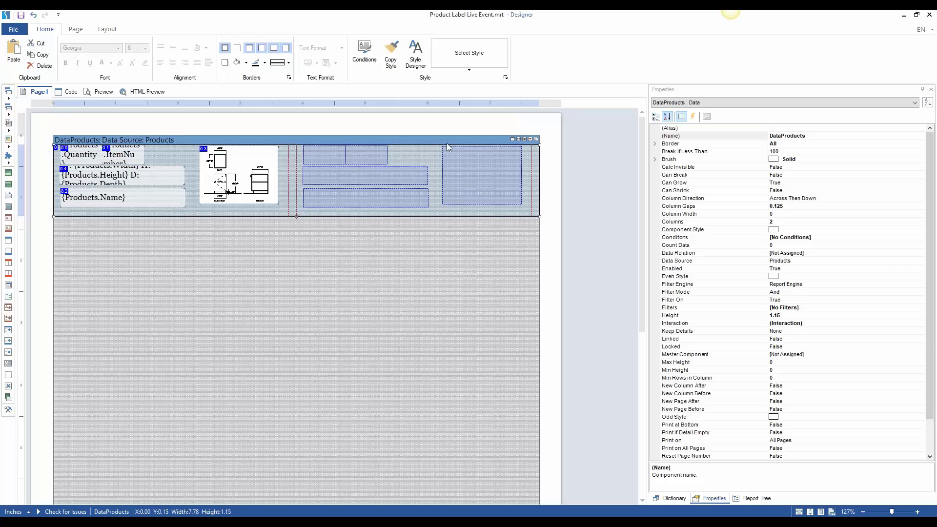
pyautogui.click(754, 312)
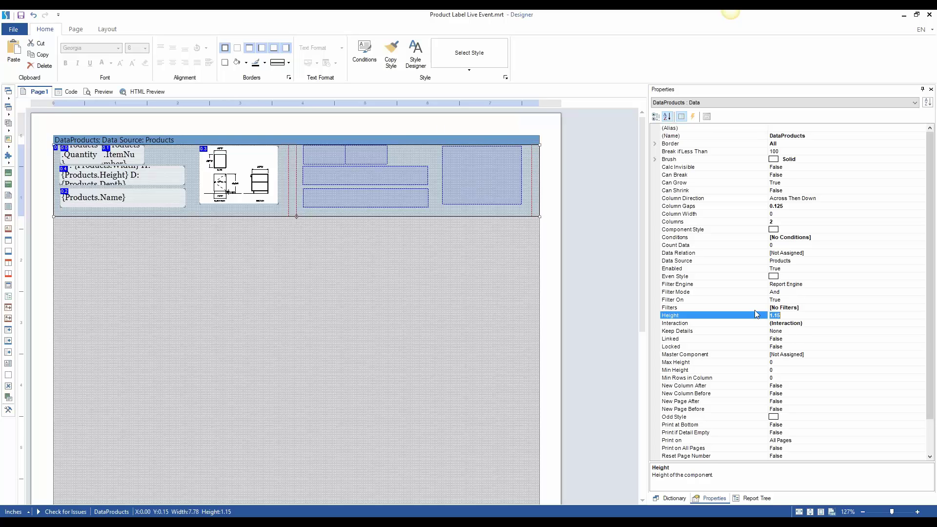
pyautogui.write('1.25')
pyautogui.press('Return')
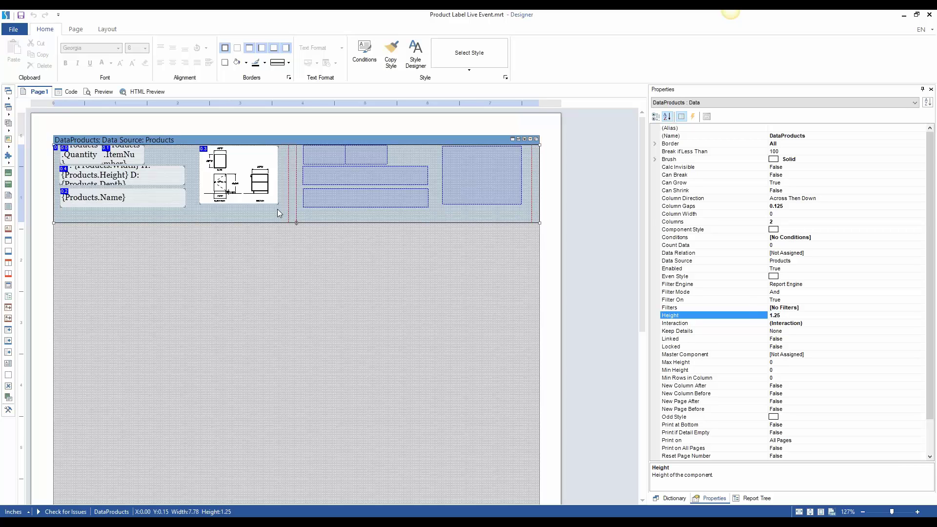
pyautogui.click(101, 91)
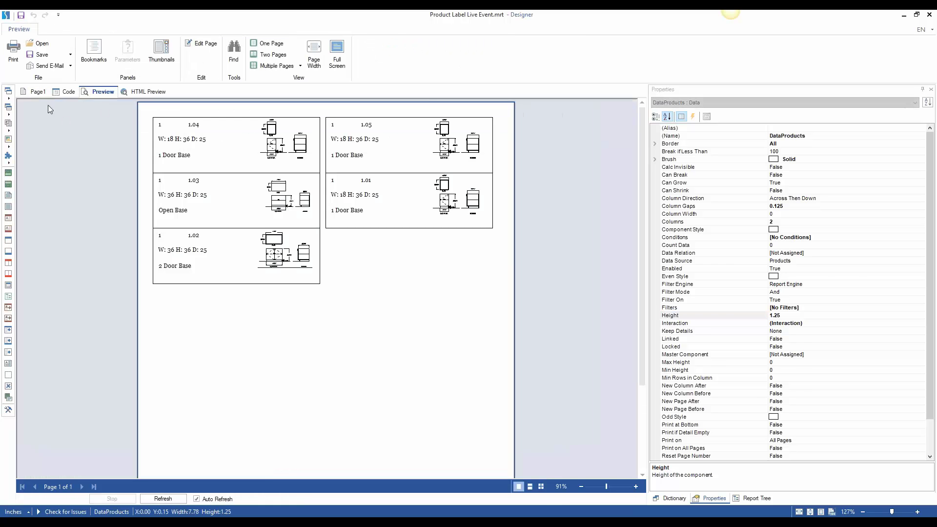
# Reduce the DataProducts band's height to 1 inch
pyautogui.click(38, 92)
pyautogui.click(258, 139)
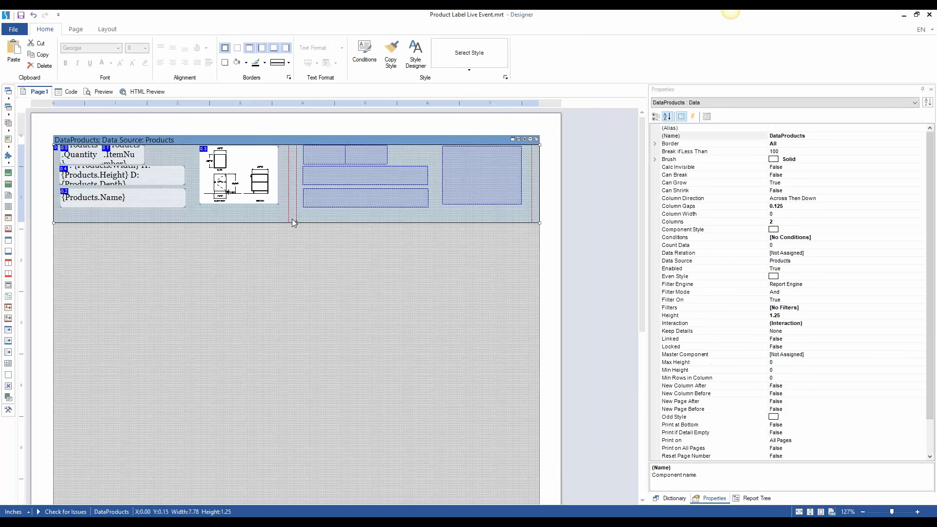
pyautogui.moveTo(296, 222); pyautogui.dragTo(297, 210)
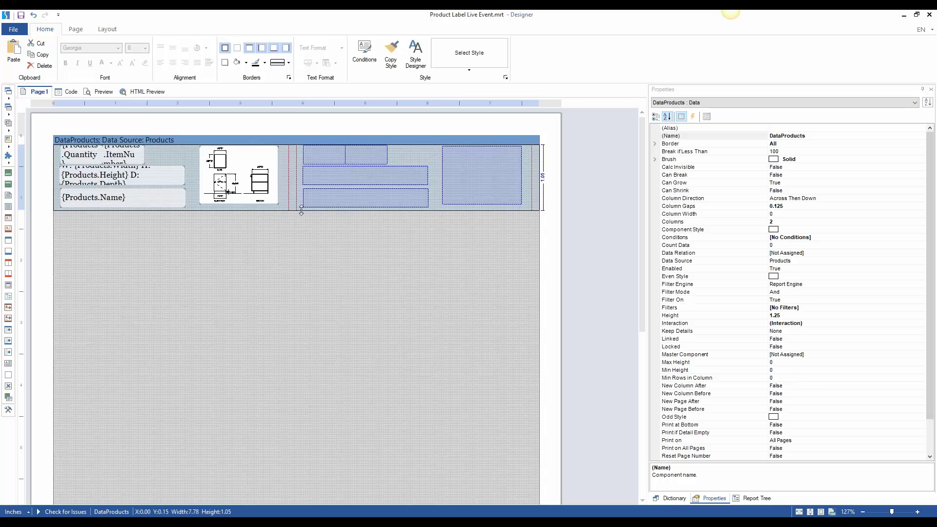
pyautogui.click(799, 315)
pyautogui.write('1')
pyautogui.press('Return')
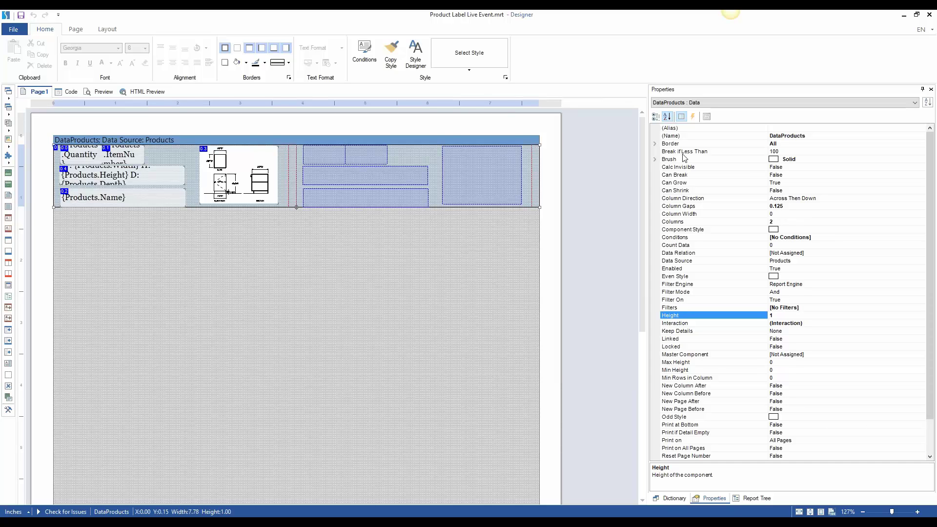
# Examine the DataProducts band's column gaps, column width and column direction properties
pyautogui.click(438, 140)
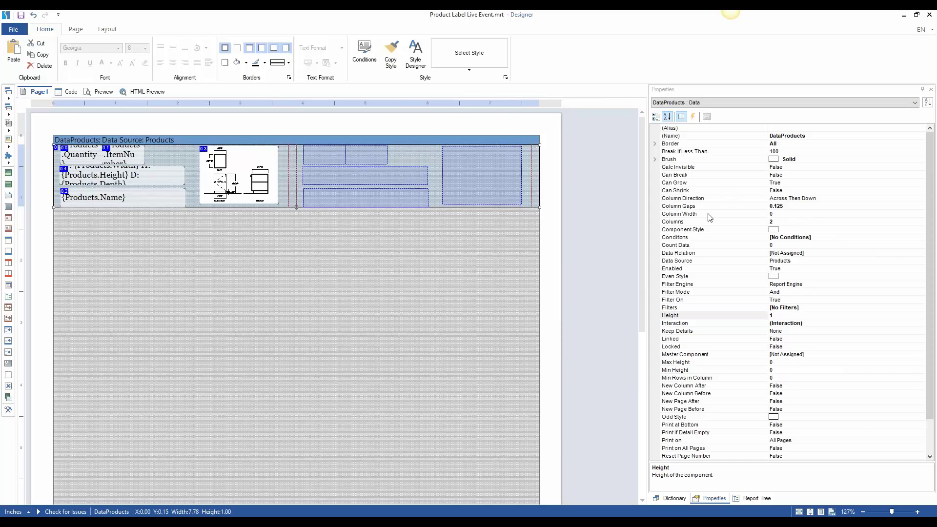
pyautogui.click(707, 206)
pyautogui.click(712, 213)
pyautogui.click(716, 200)
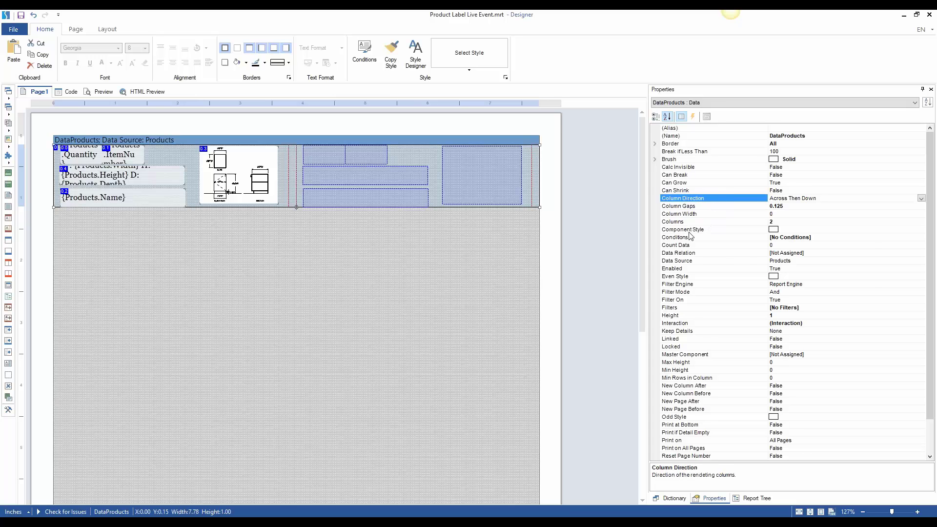
pyautogui.click(592, 197)
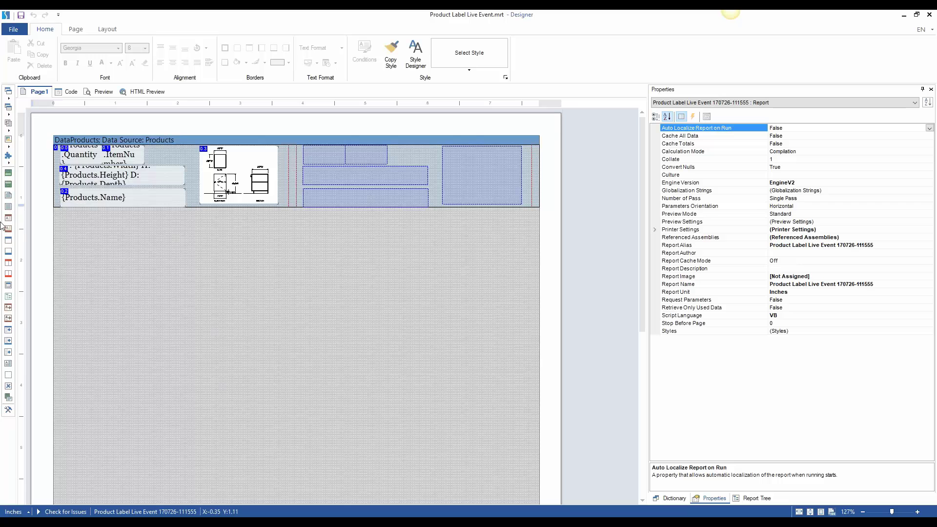
# Add a footer band about 0.22 inch high below the DataProducts band and preview the labels
pyautogui.click(10, 111)
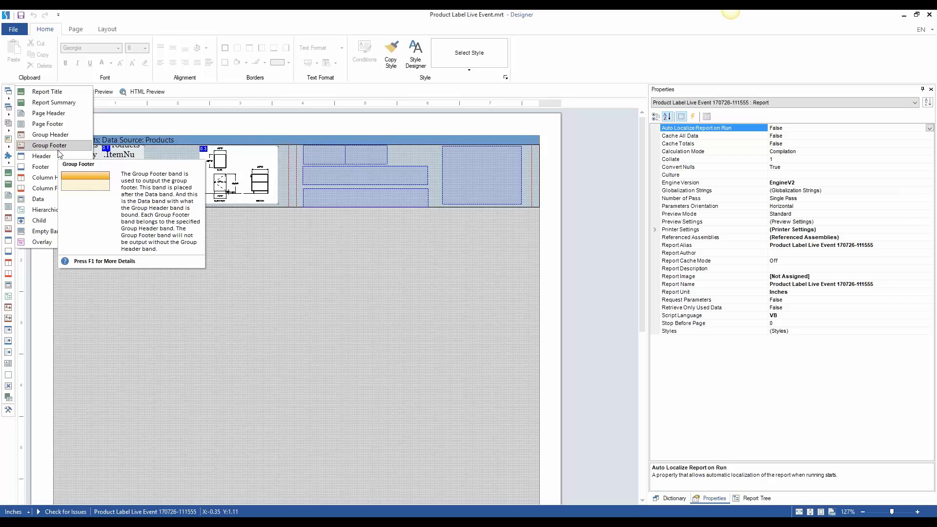
pyautogui.click(36, 167)
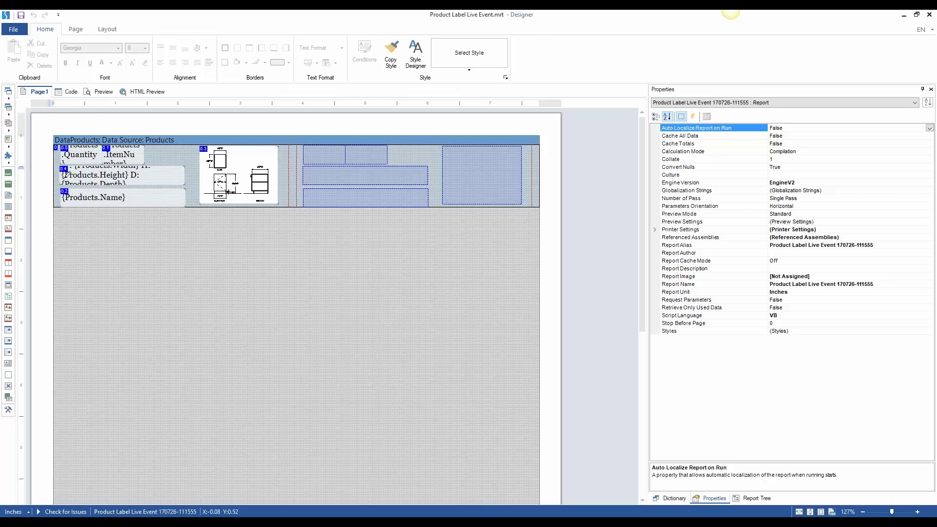
pyautogui.click(287, 249)
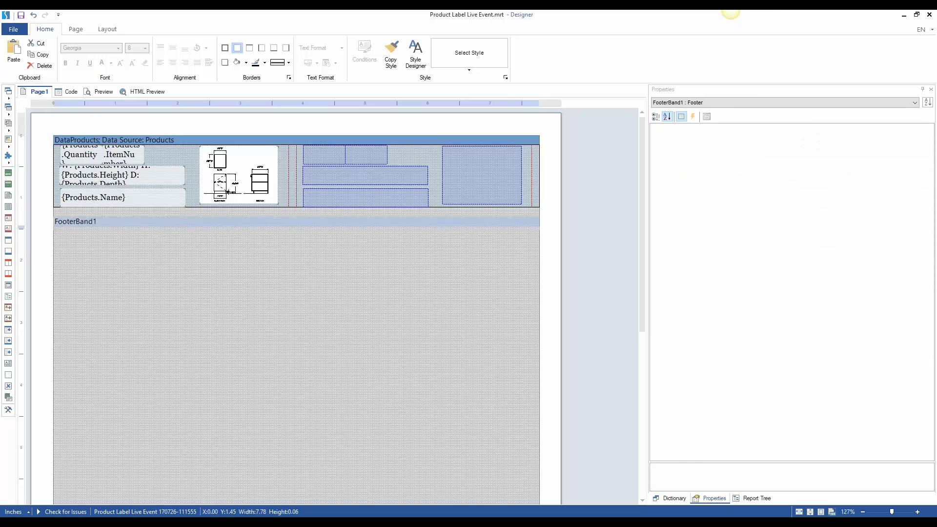
pyautogui.moveTo(296, 228); pyautogui.dragTo(296, 240)
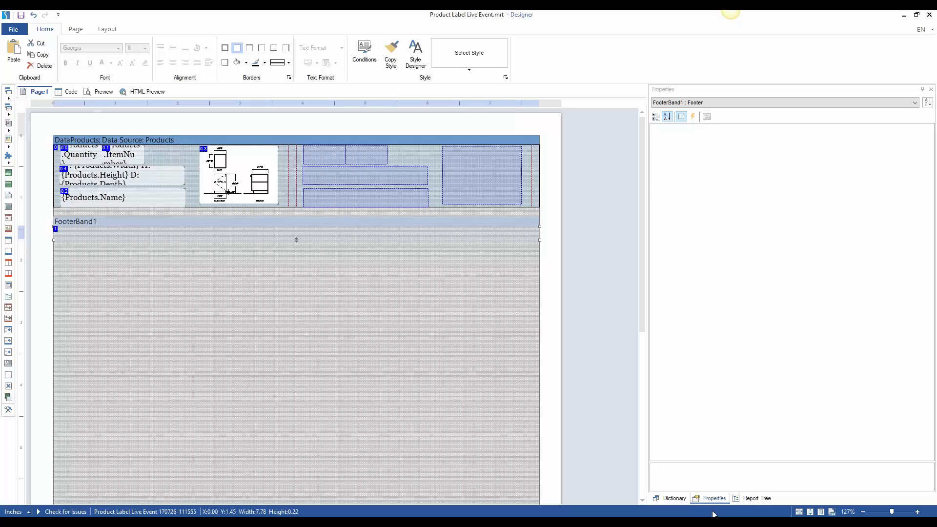
pyautogui.click(103, 92)
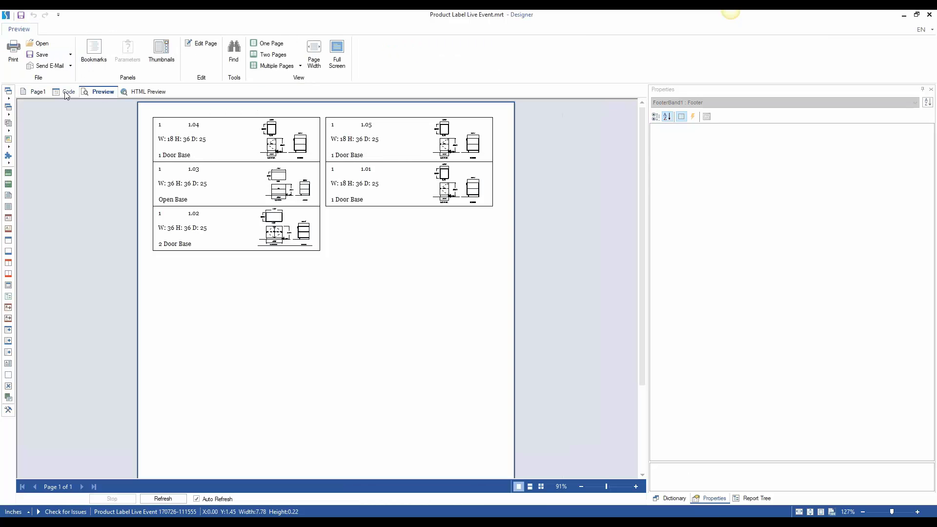
# Delete the footer band below the DataProducts band
pyautogui.click(35, 91)
pyautogui.click(179, 220)
pyautogui.press('Delete')
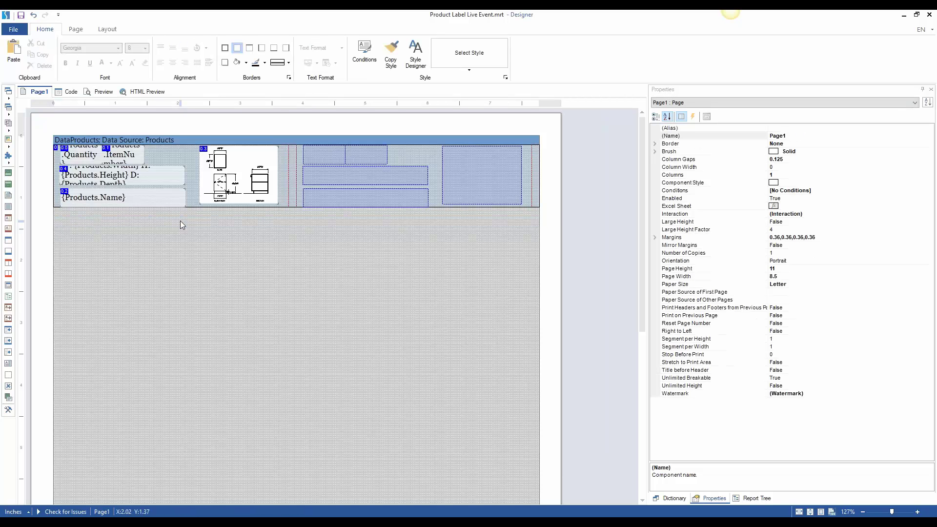
# Delete the existing product drawing image from the DataProducts band
pyautogui.click(731, 10)
pyautogui.click(229, 165)
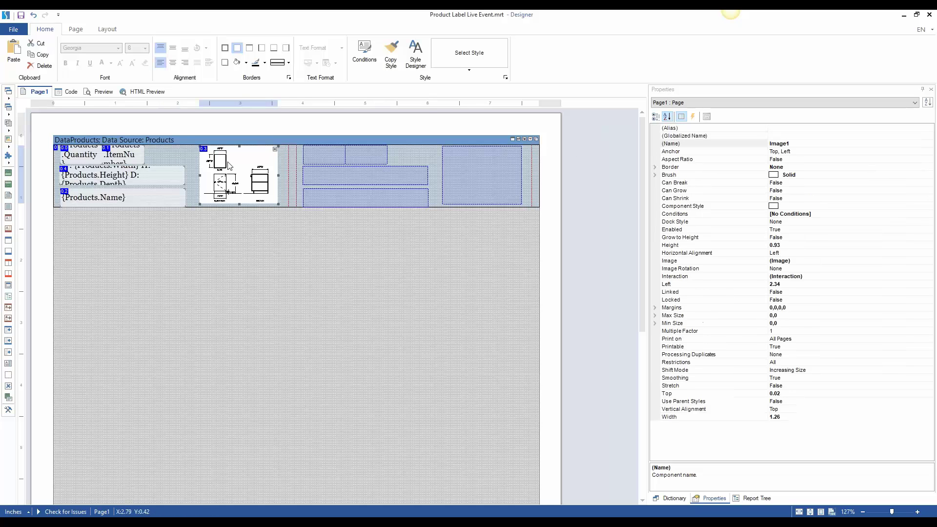
pyautogui.press('Delete')
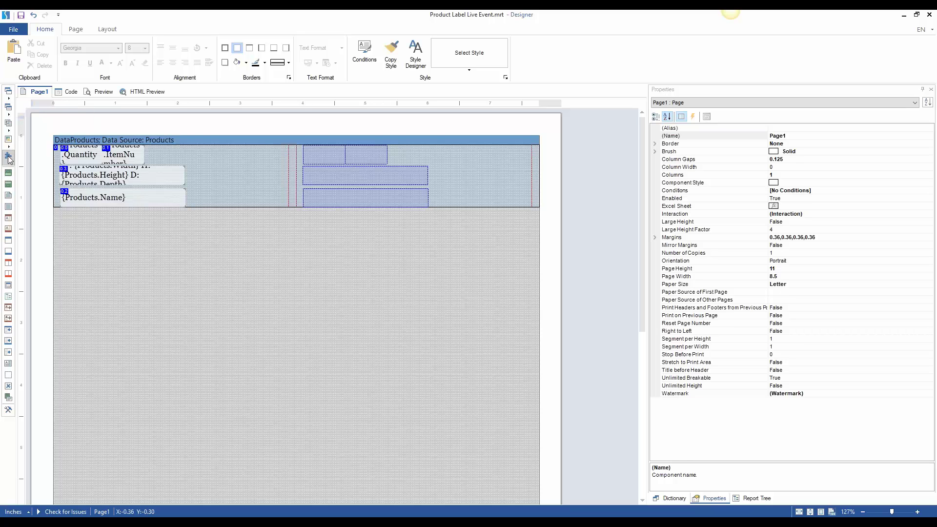
# Place an image component about 1.57 by 0.96 inches in the first label column, beside the text fields
pyautogui.click(8, 125)
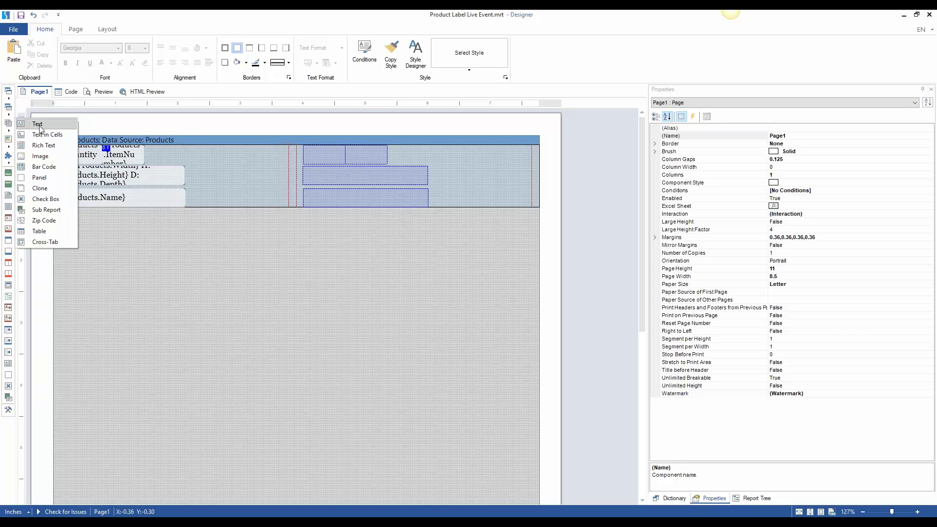
pyautogui.click(47, 157)
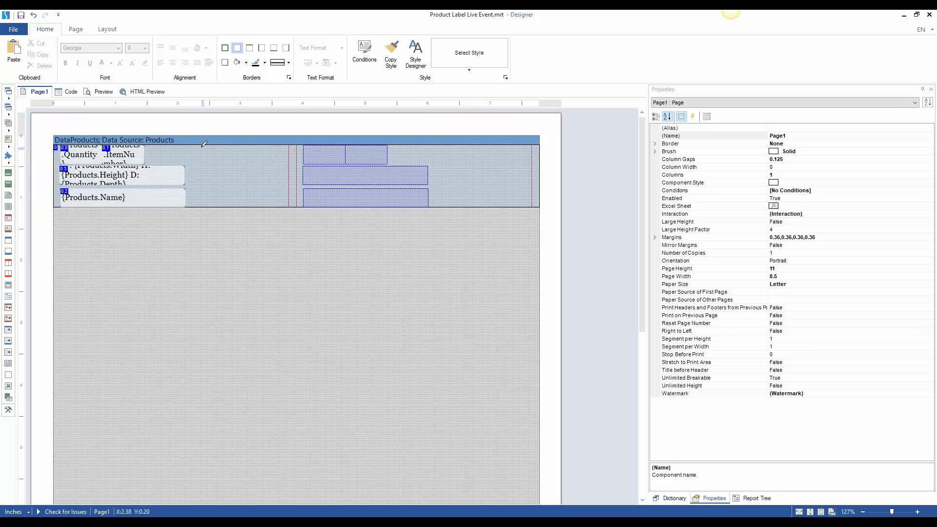
pyautogui.moveTo(189, 146); pyautogui.dragTo(288, 207)
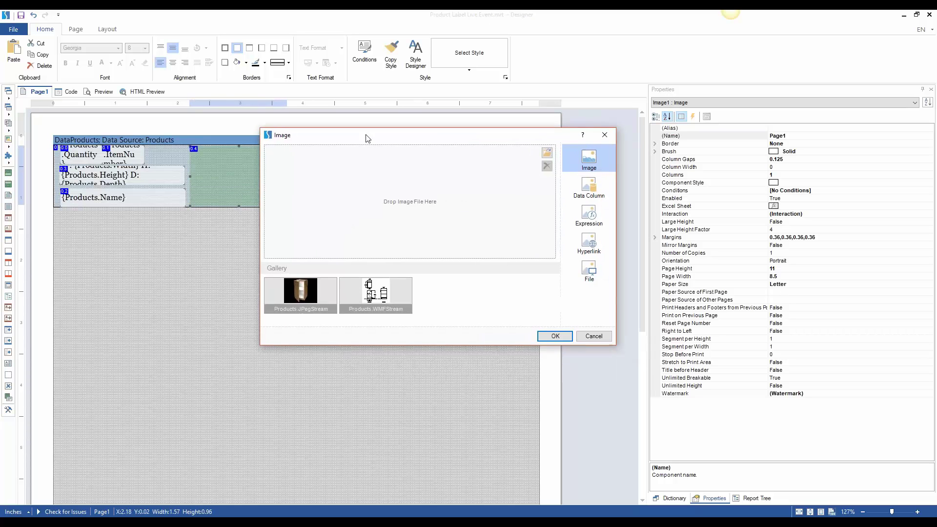
# Bind the new image component to the WMFStream data column of the Products data source
pyautogui.moveTo(366, 135); pyautogui.dragTo(363, 132)
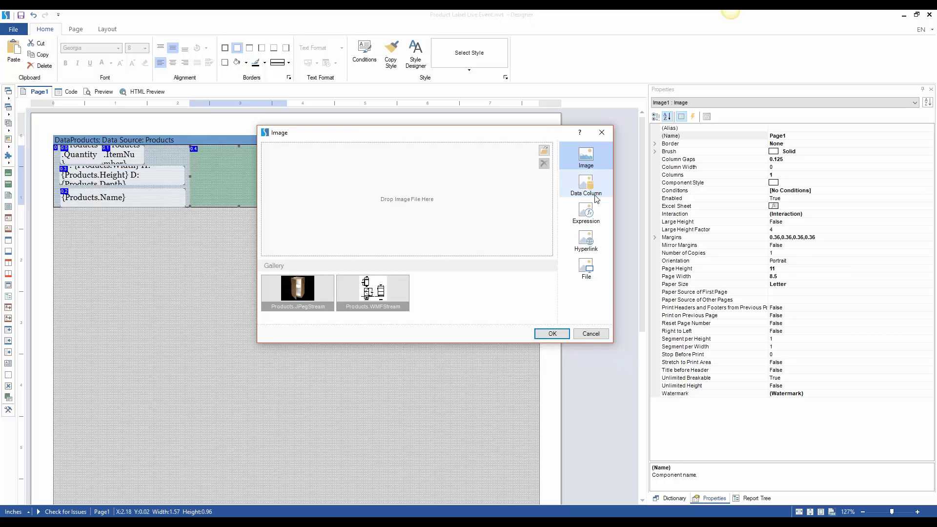
pyautogui.click(587, 245)
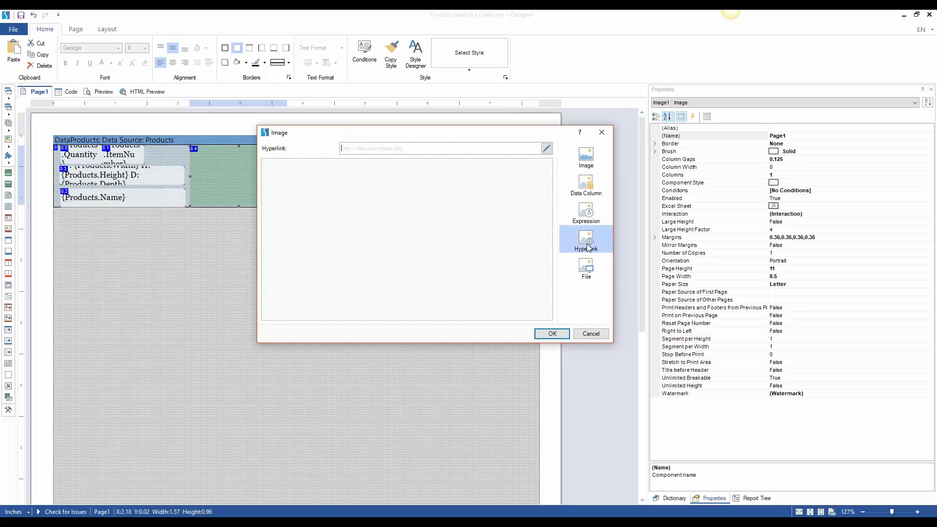
pyautogui.click(592, 273)
pyautogui.click(578, 157)
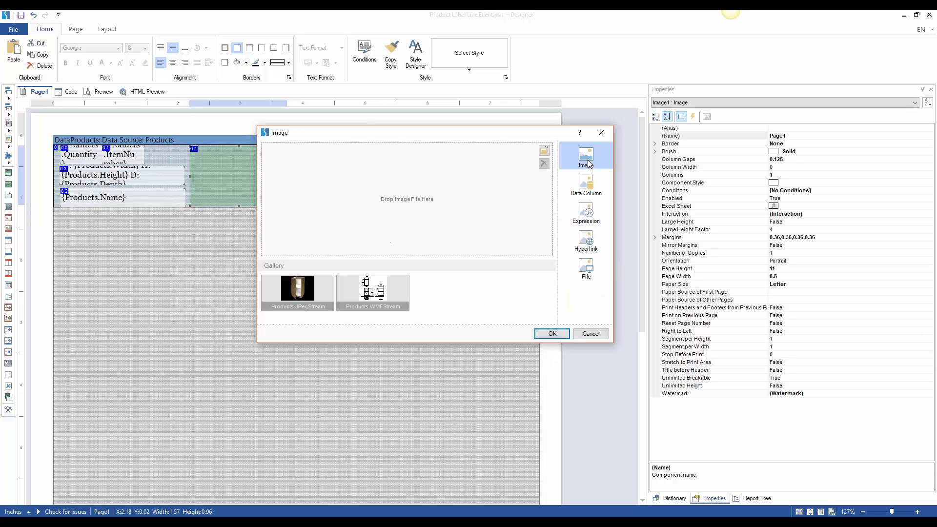
pyautogui.click(584, 188)
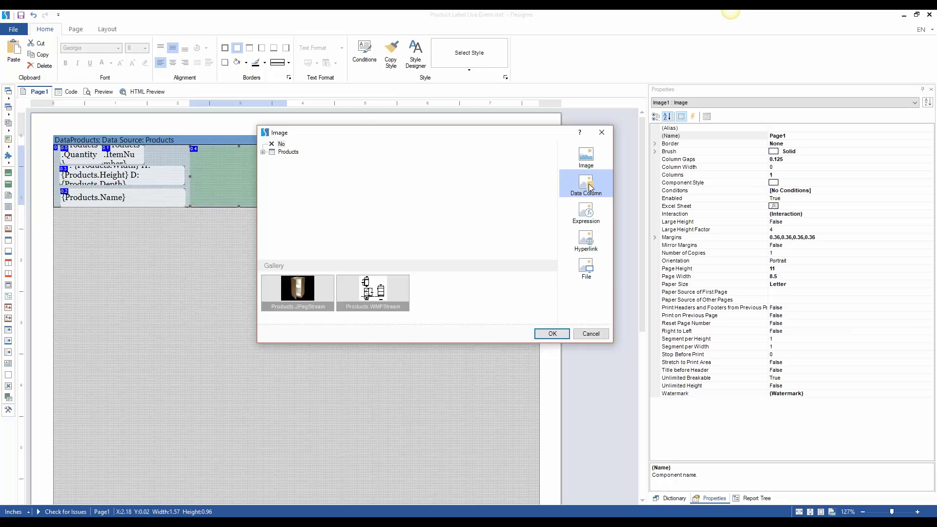
pyautogui.click(263, 151)
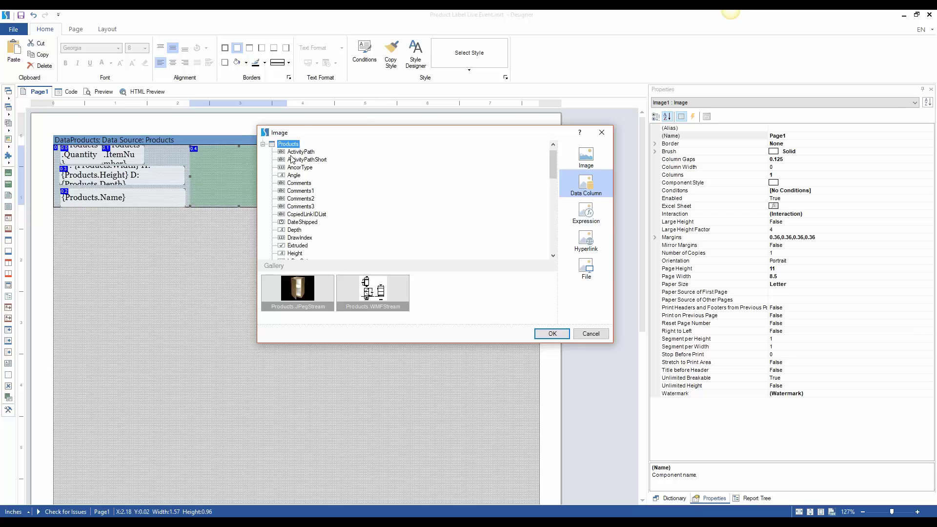
pyautogui.scroll(-8, 332, 225)
pyautogui.scroll(-3, 336, 230)
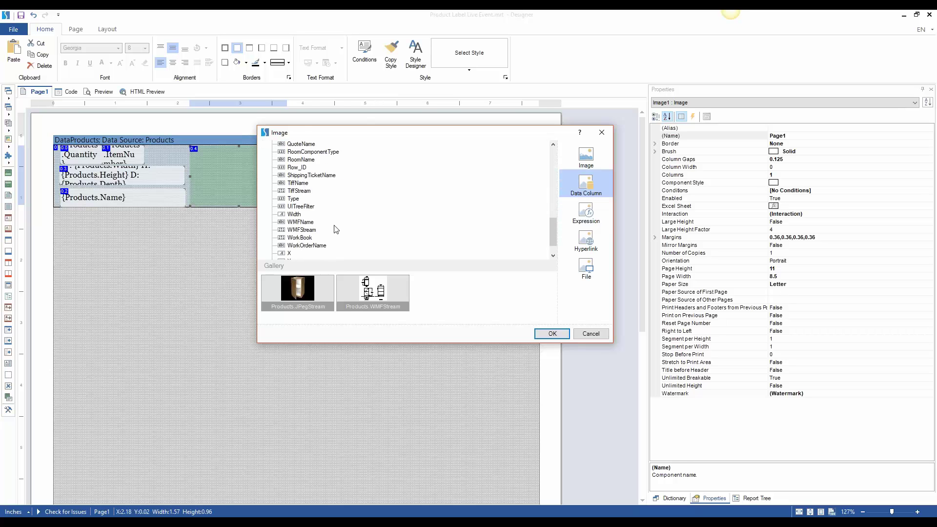
pyautogui.click(301, 206)
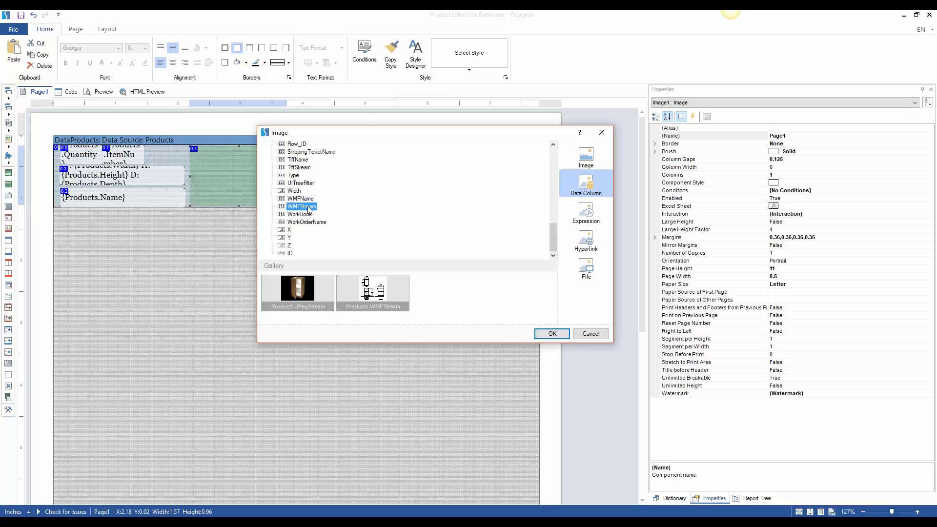
pyautogui.doubleClick(308, 207)
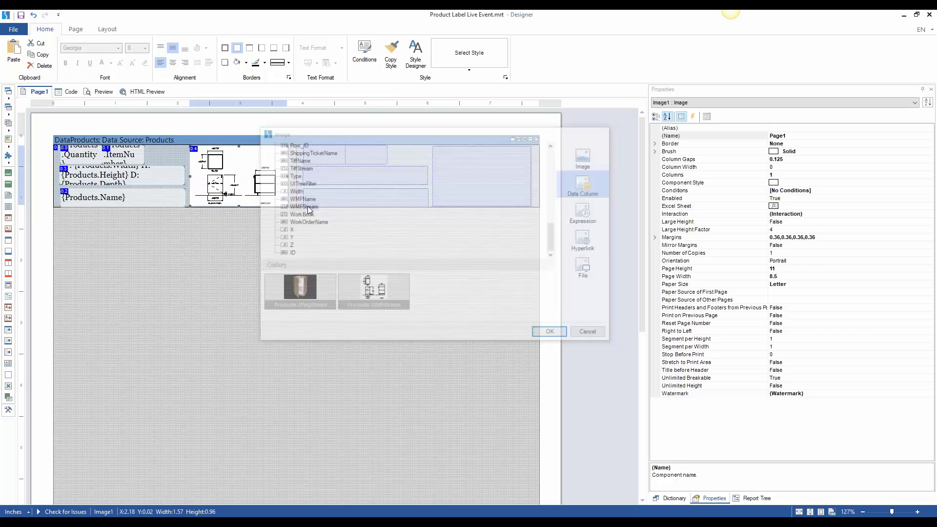